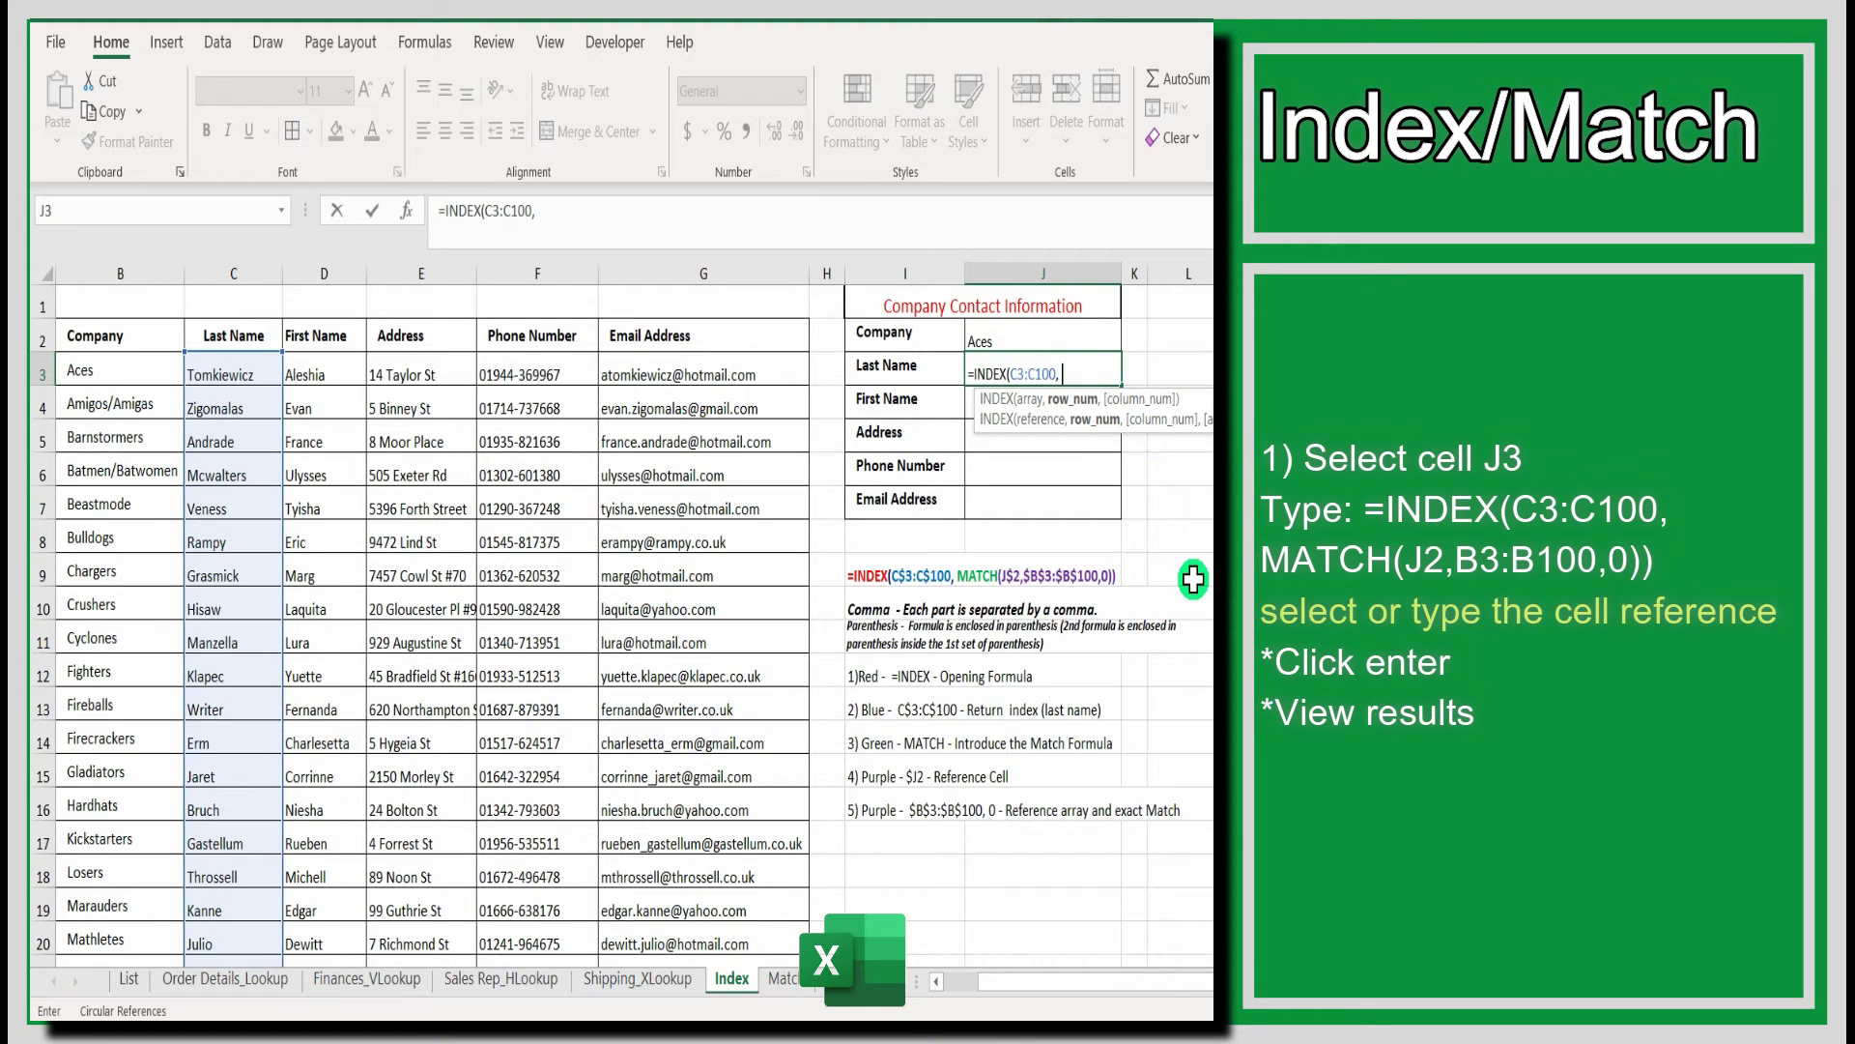
- Complete the INDEX formula in J3 with MATCH(J2,B3:B100,0) as its row number and enter it
text(mat)
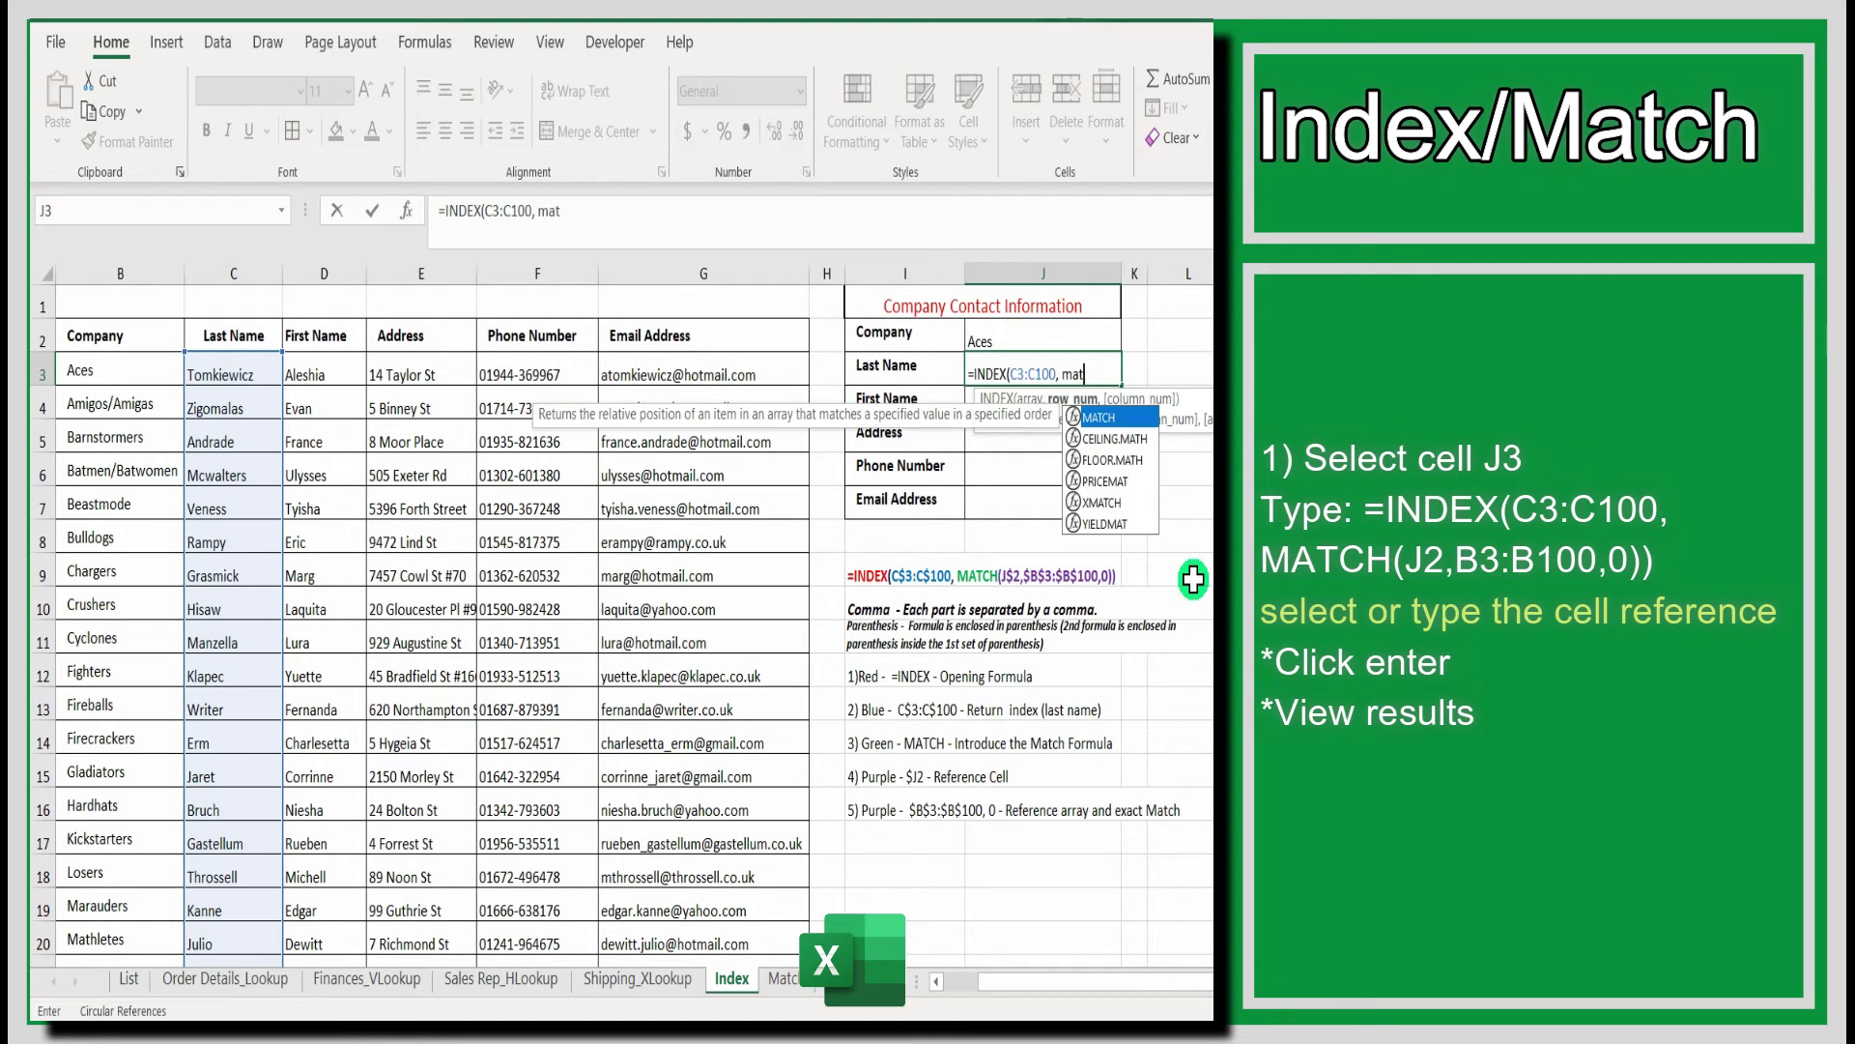
double_click(1110, 418)
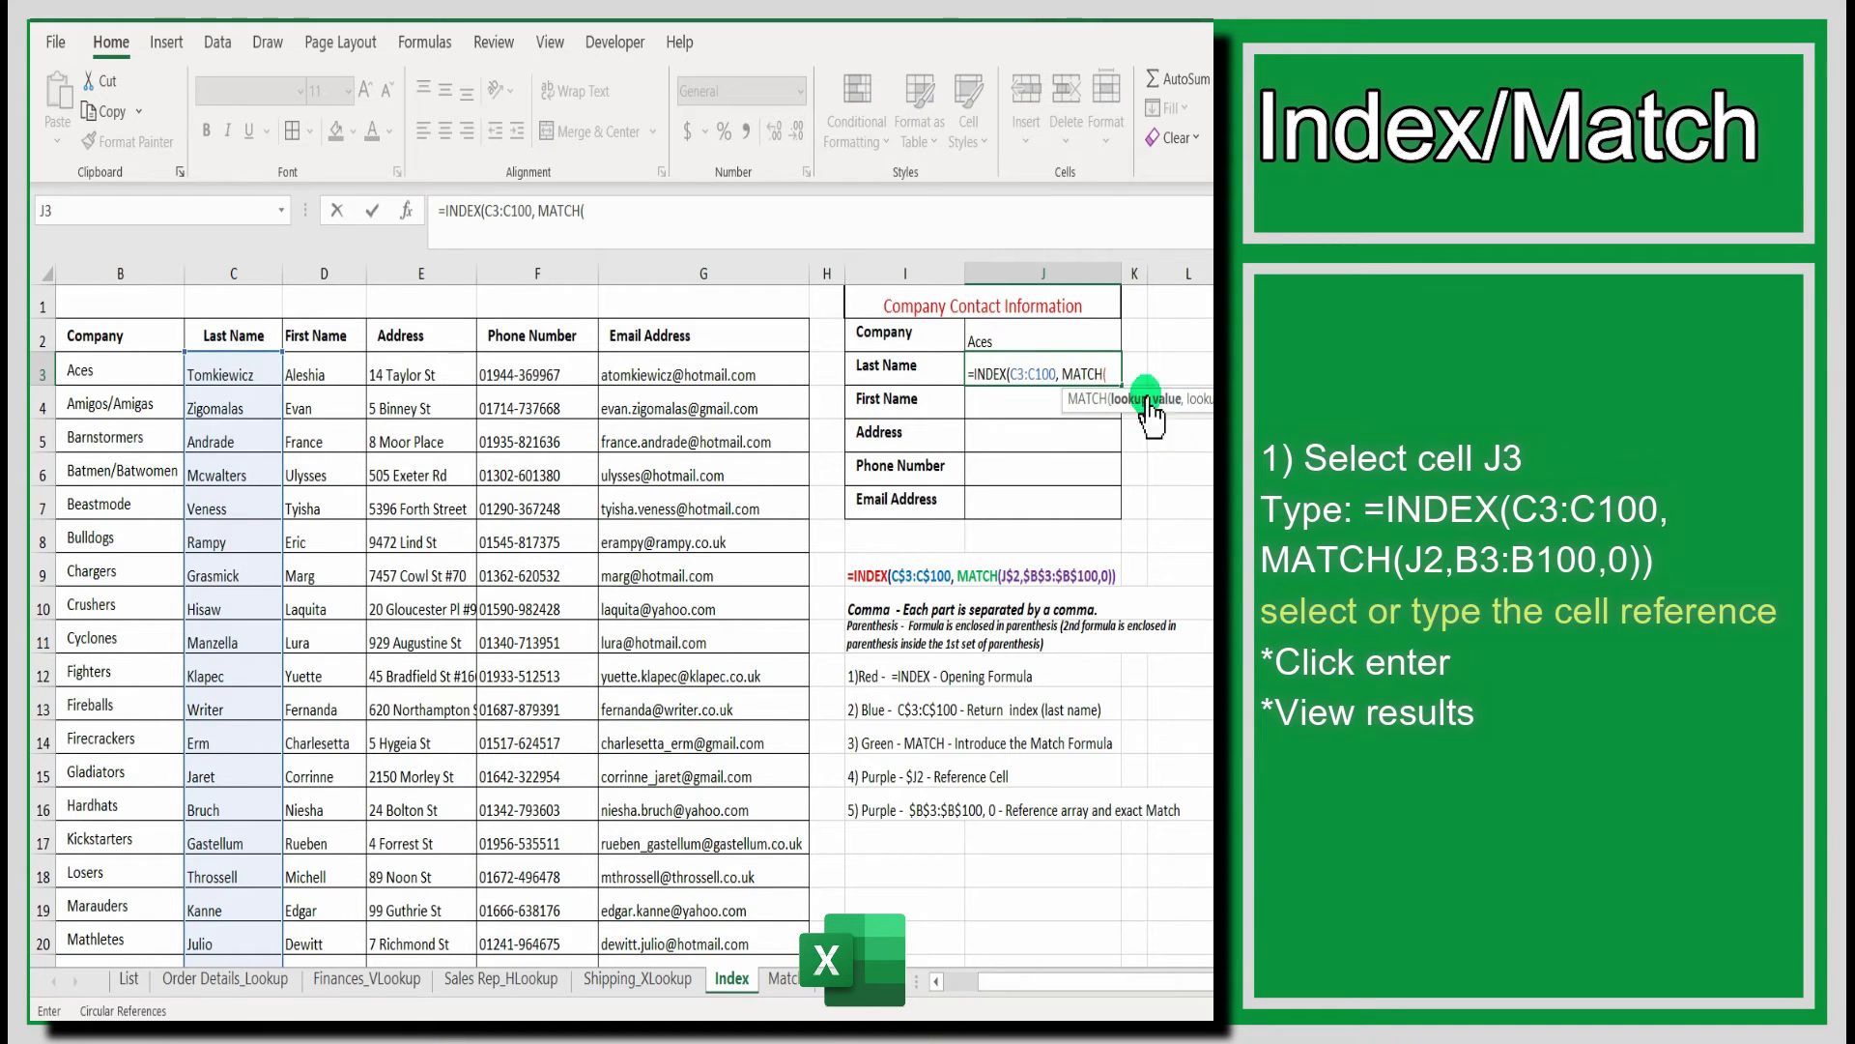
click(1065, 337)
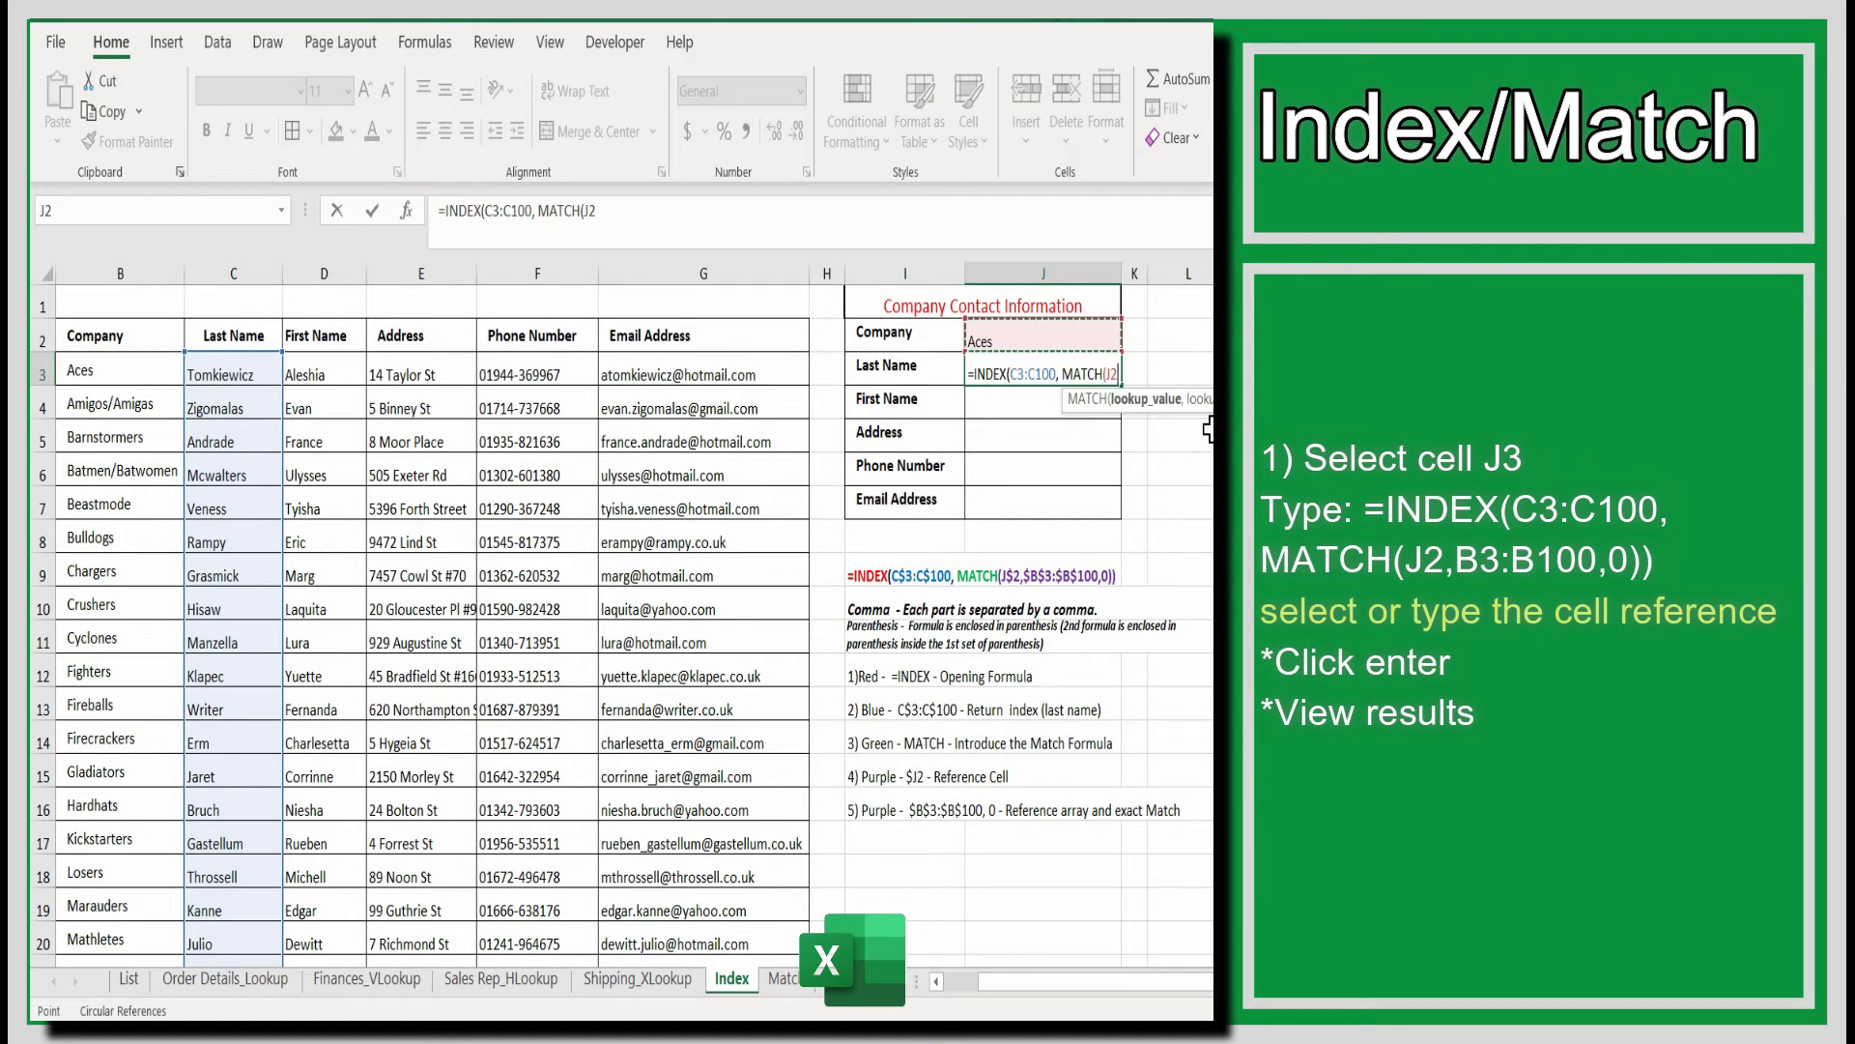
text(,)
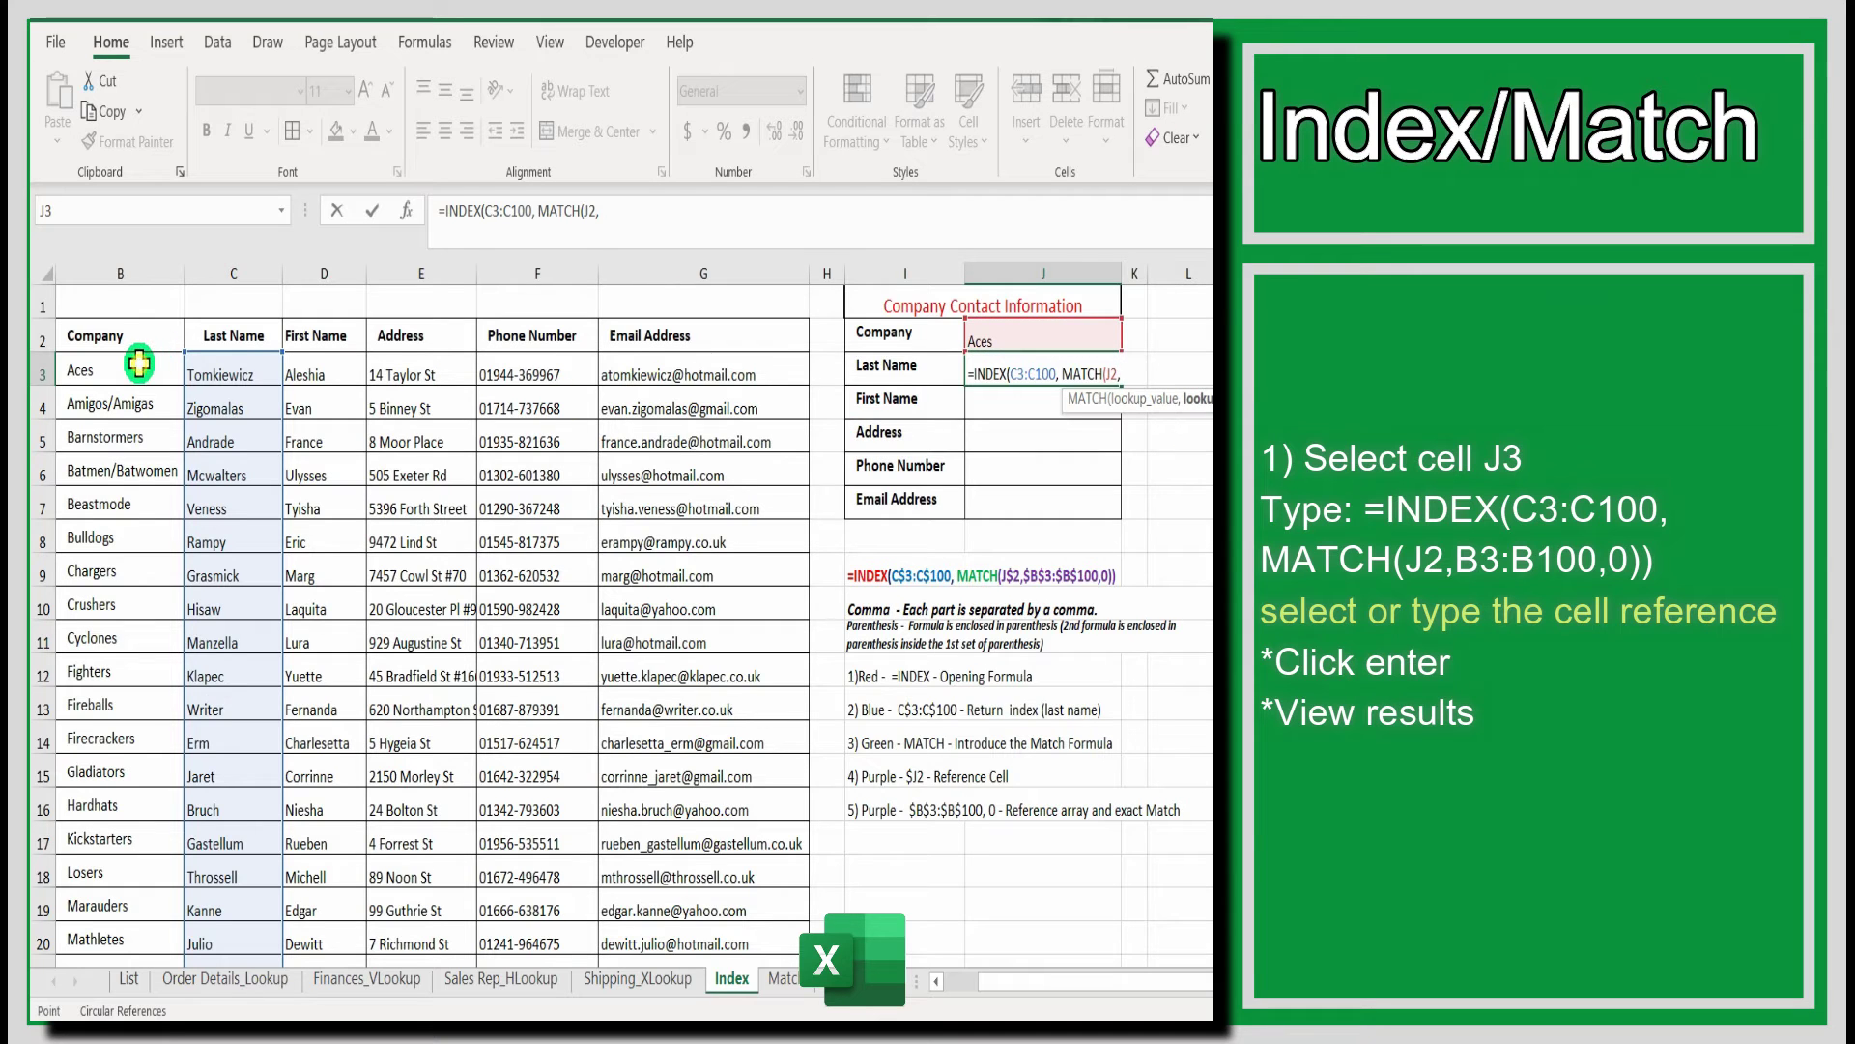
click(139, 363)
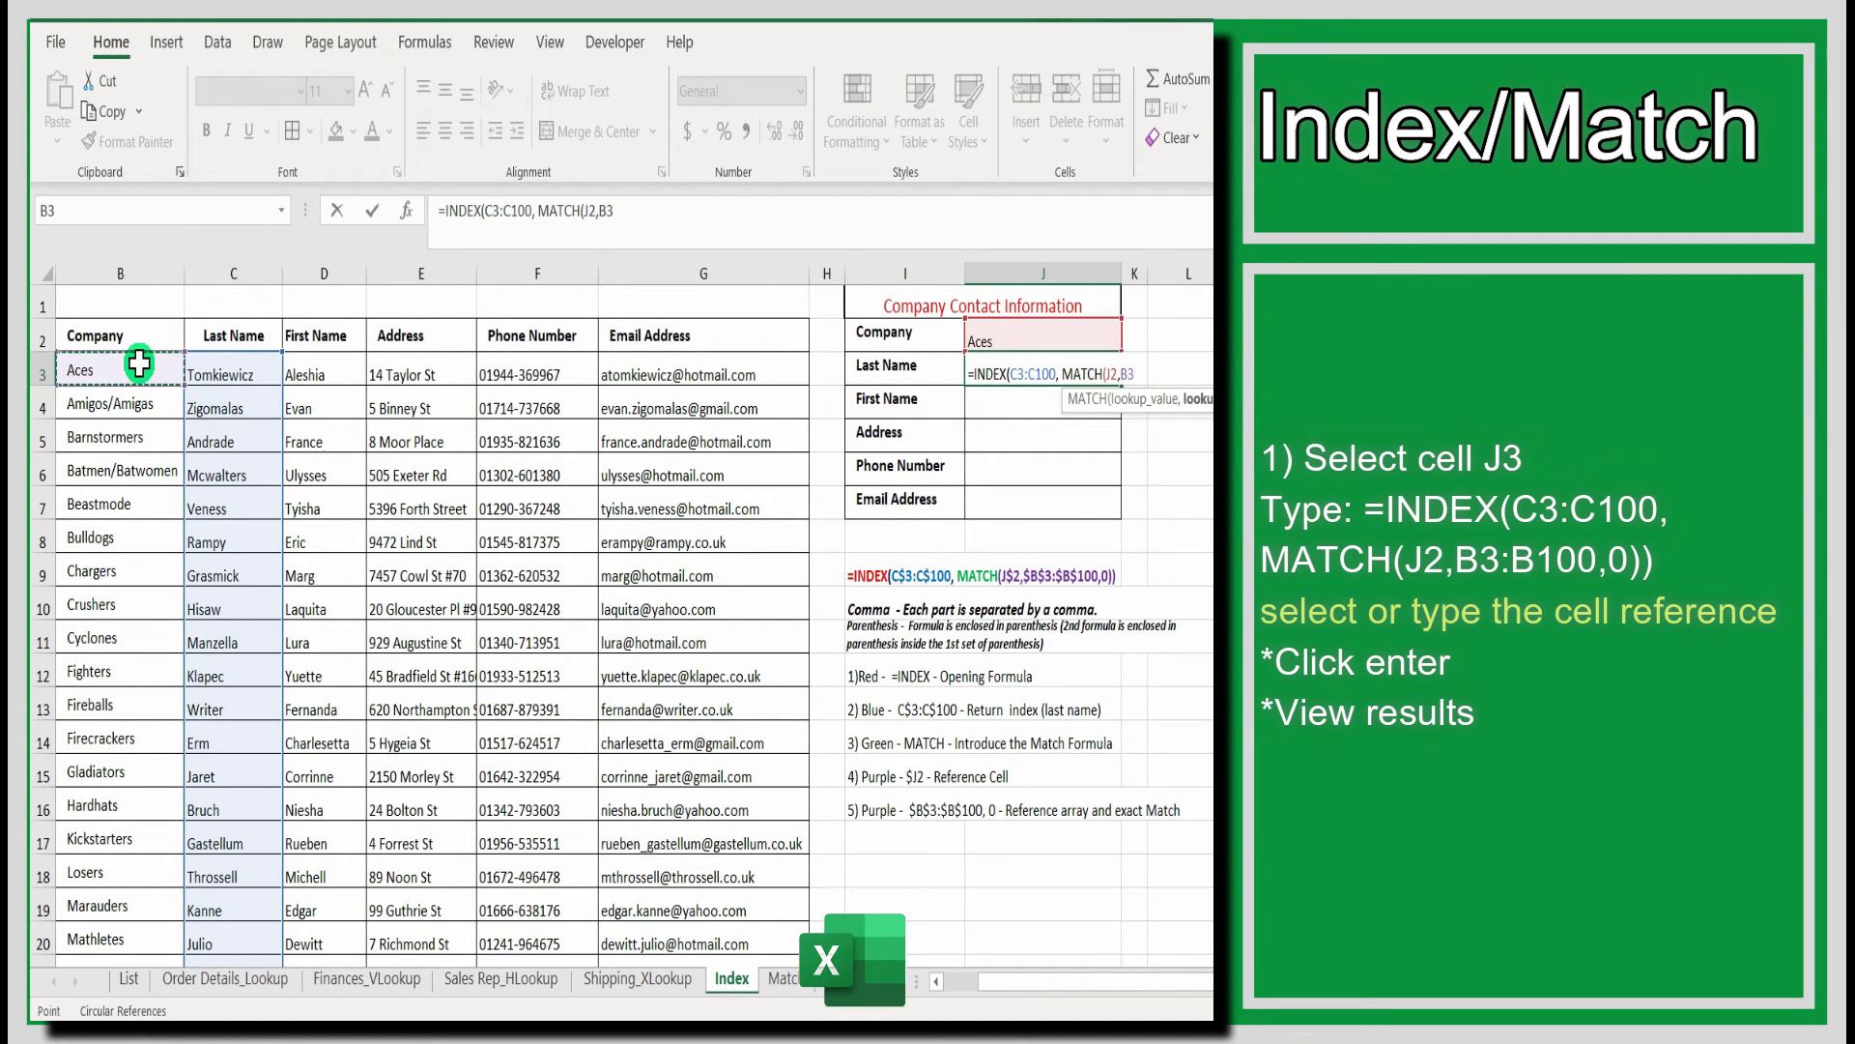
key(ctrl+shift+Down)
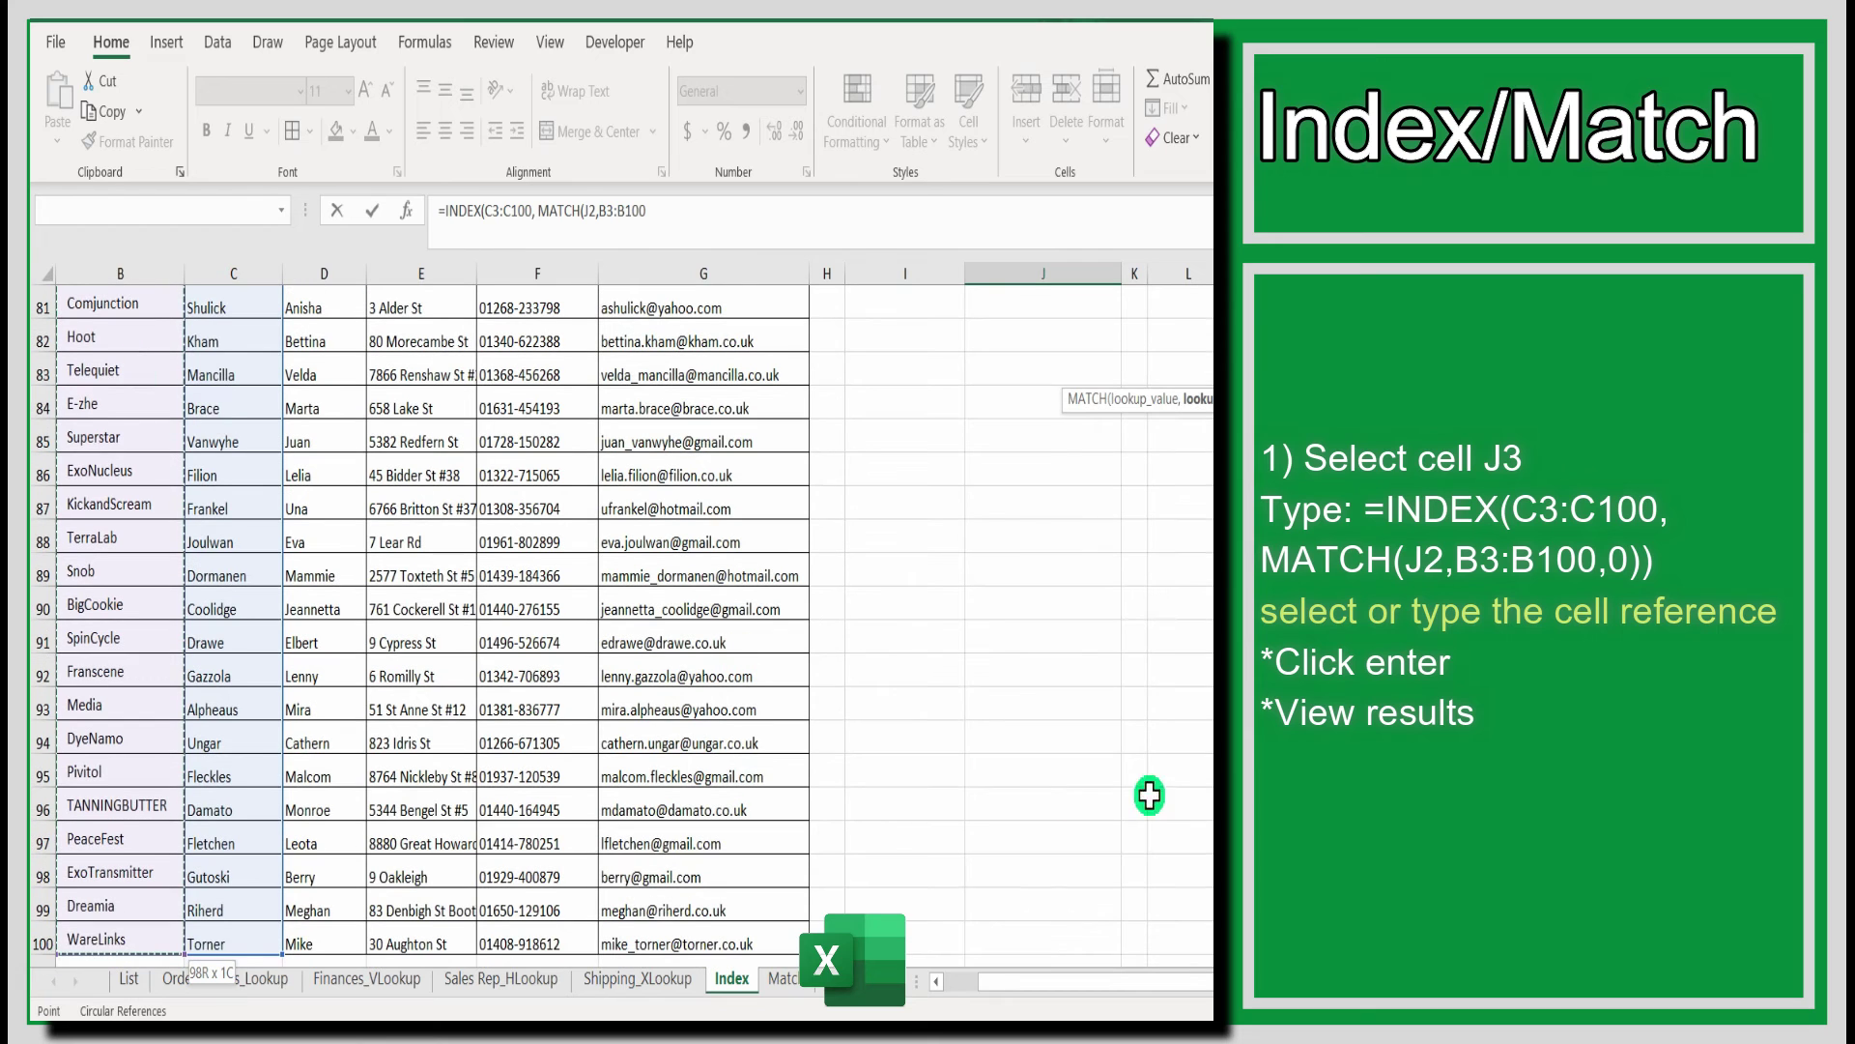
scroll(1179, 377, up, 20)
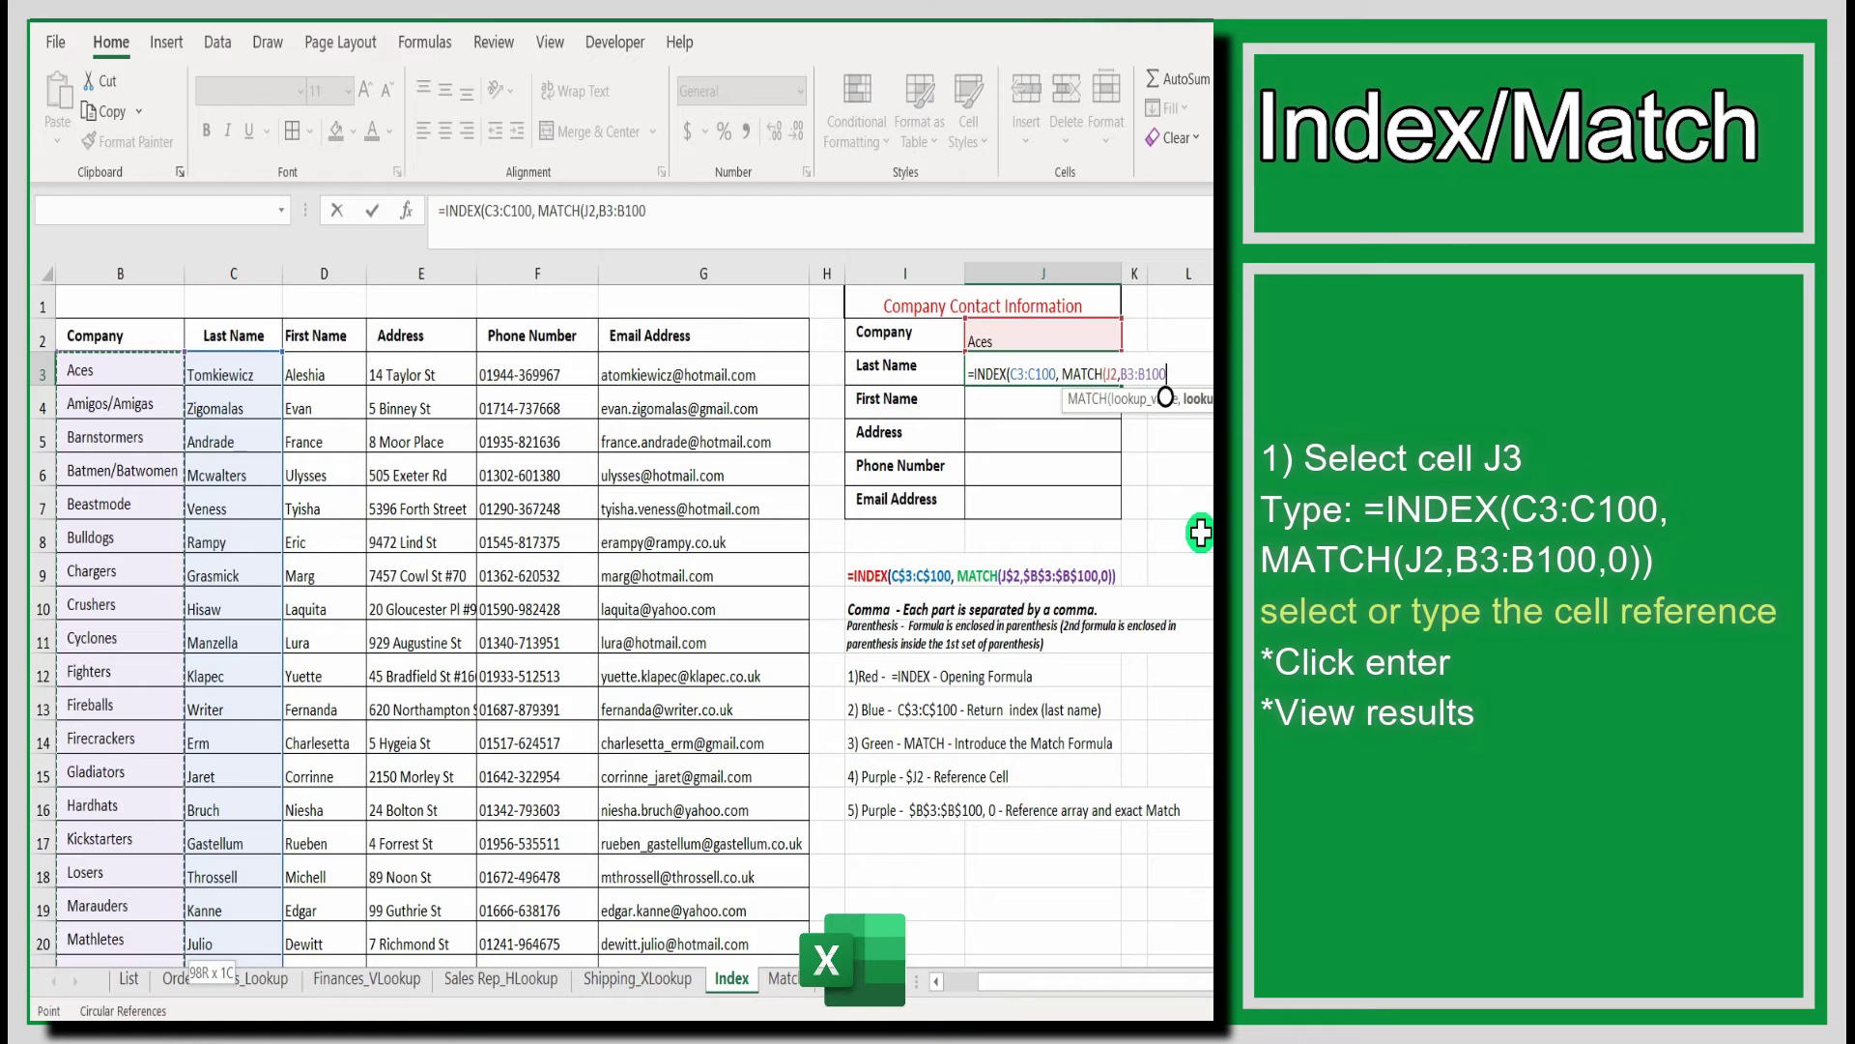
text(,)
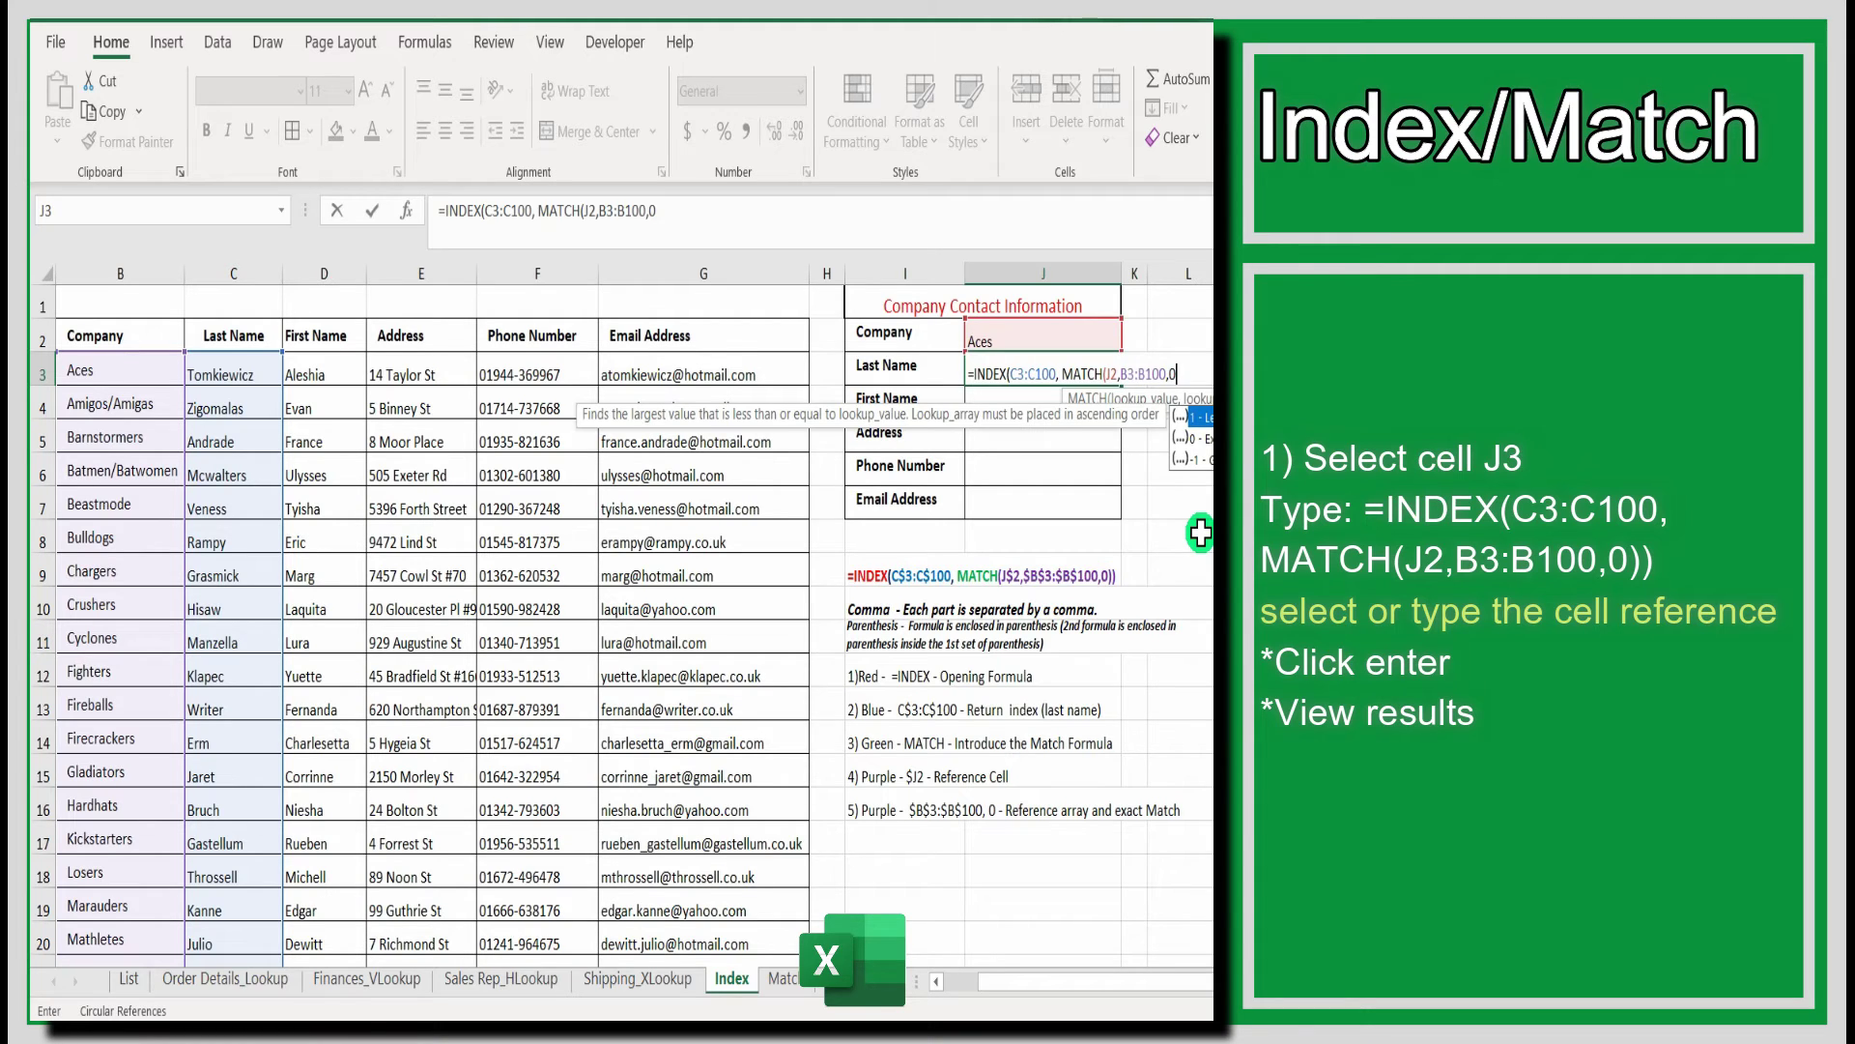
text(0))
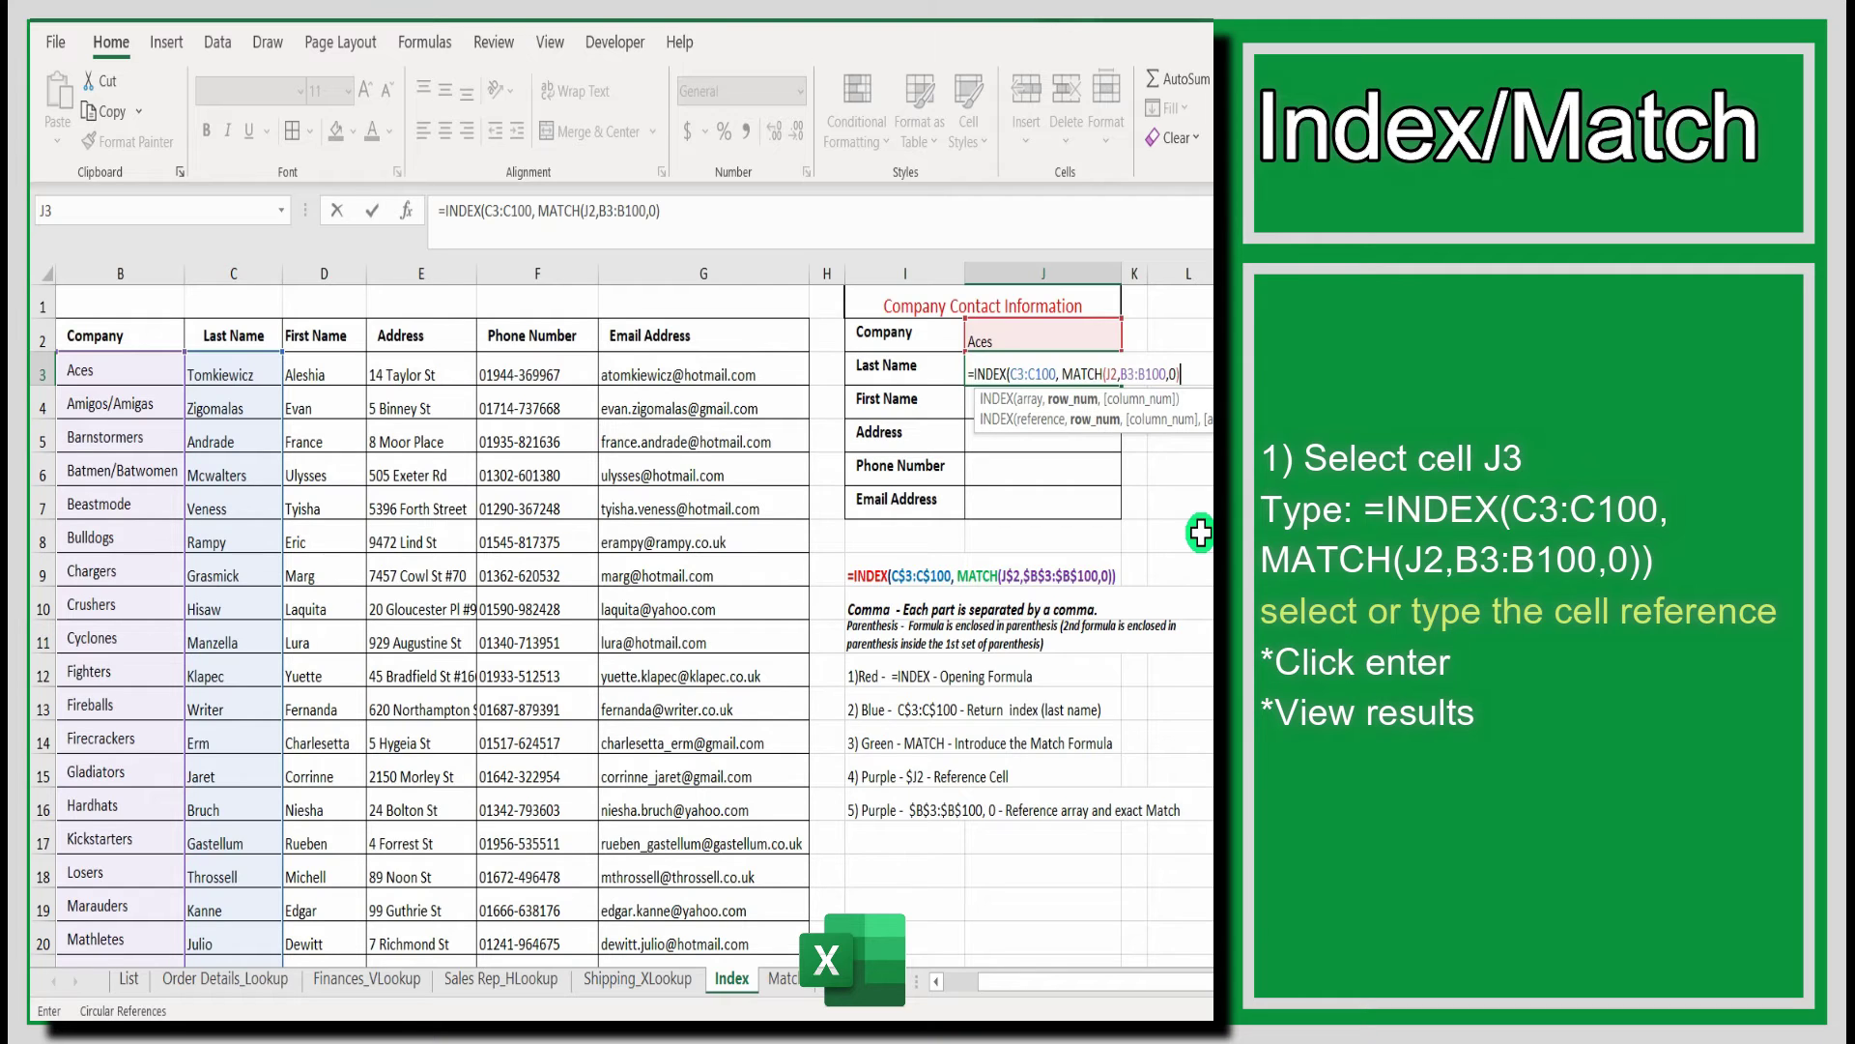
text())
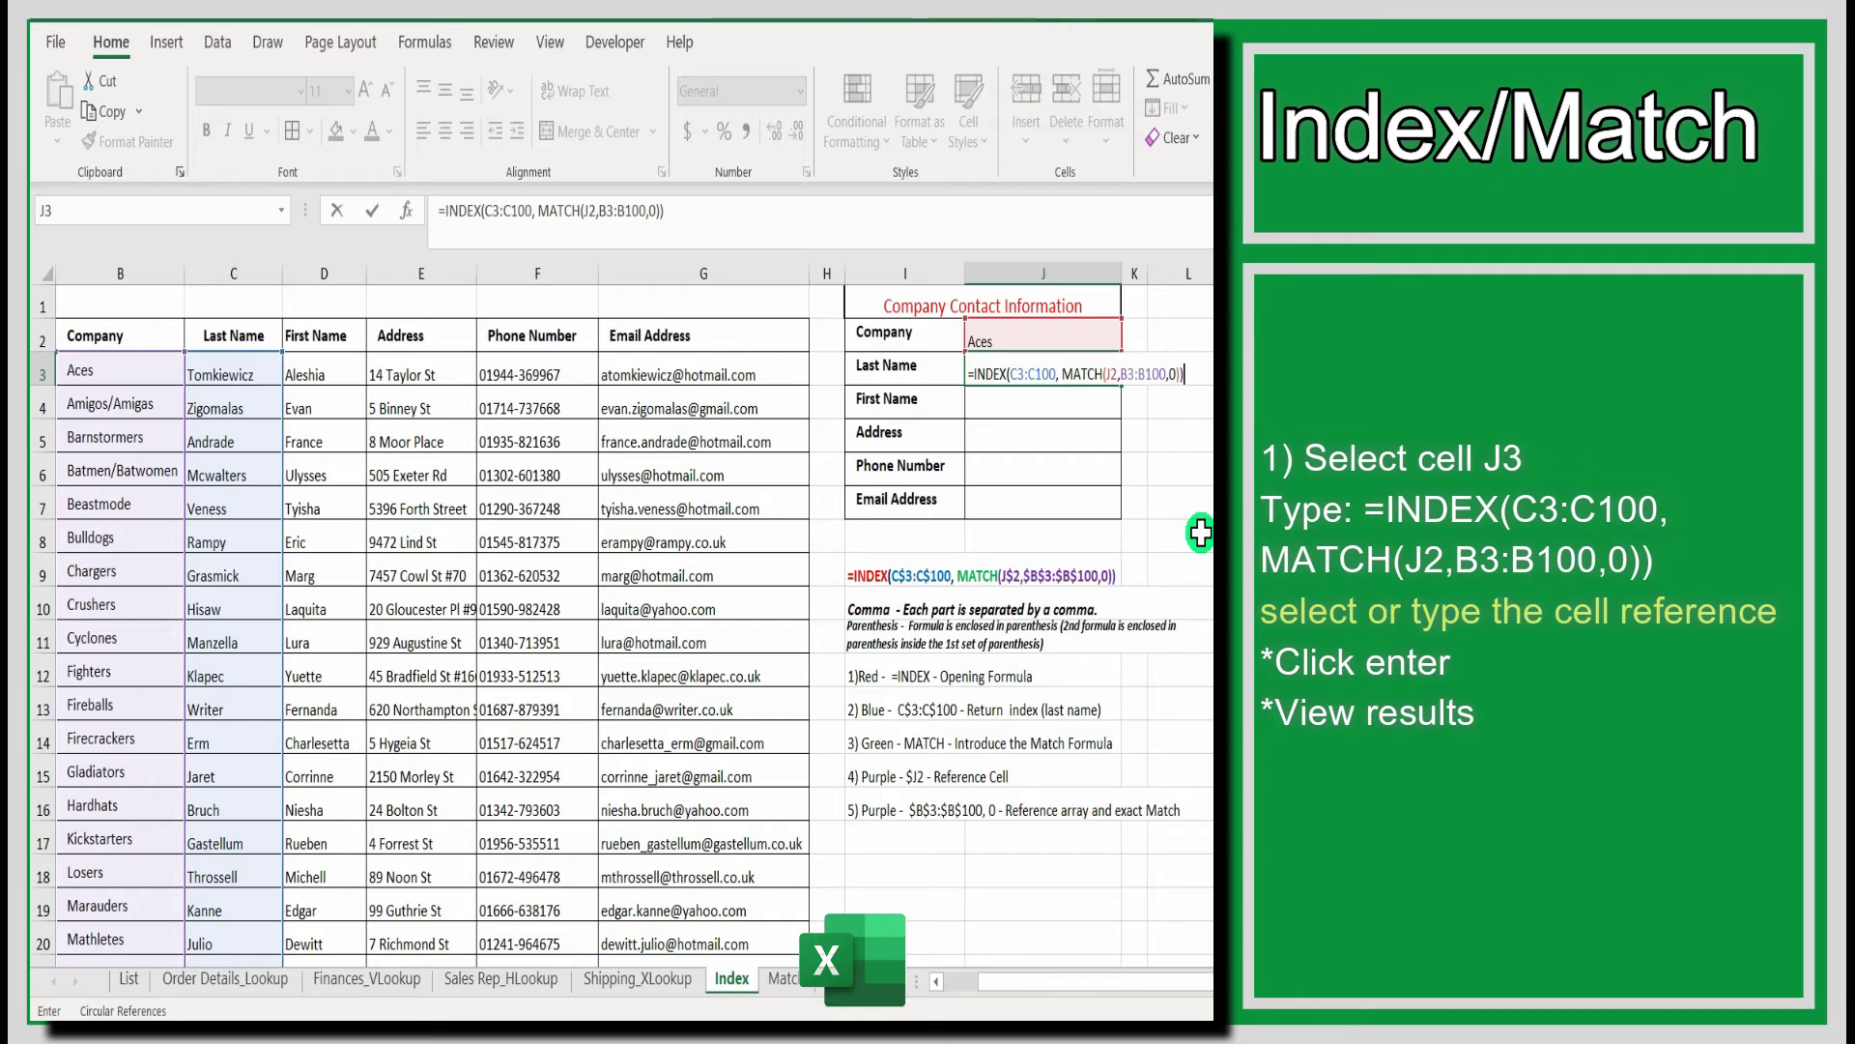
key(Return)
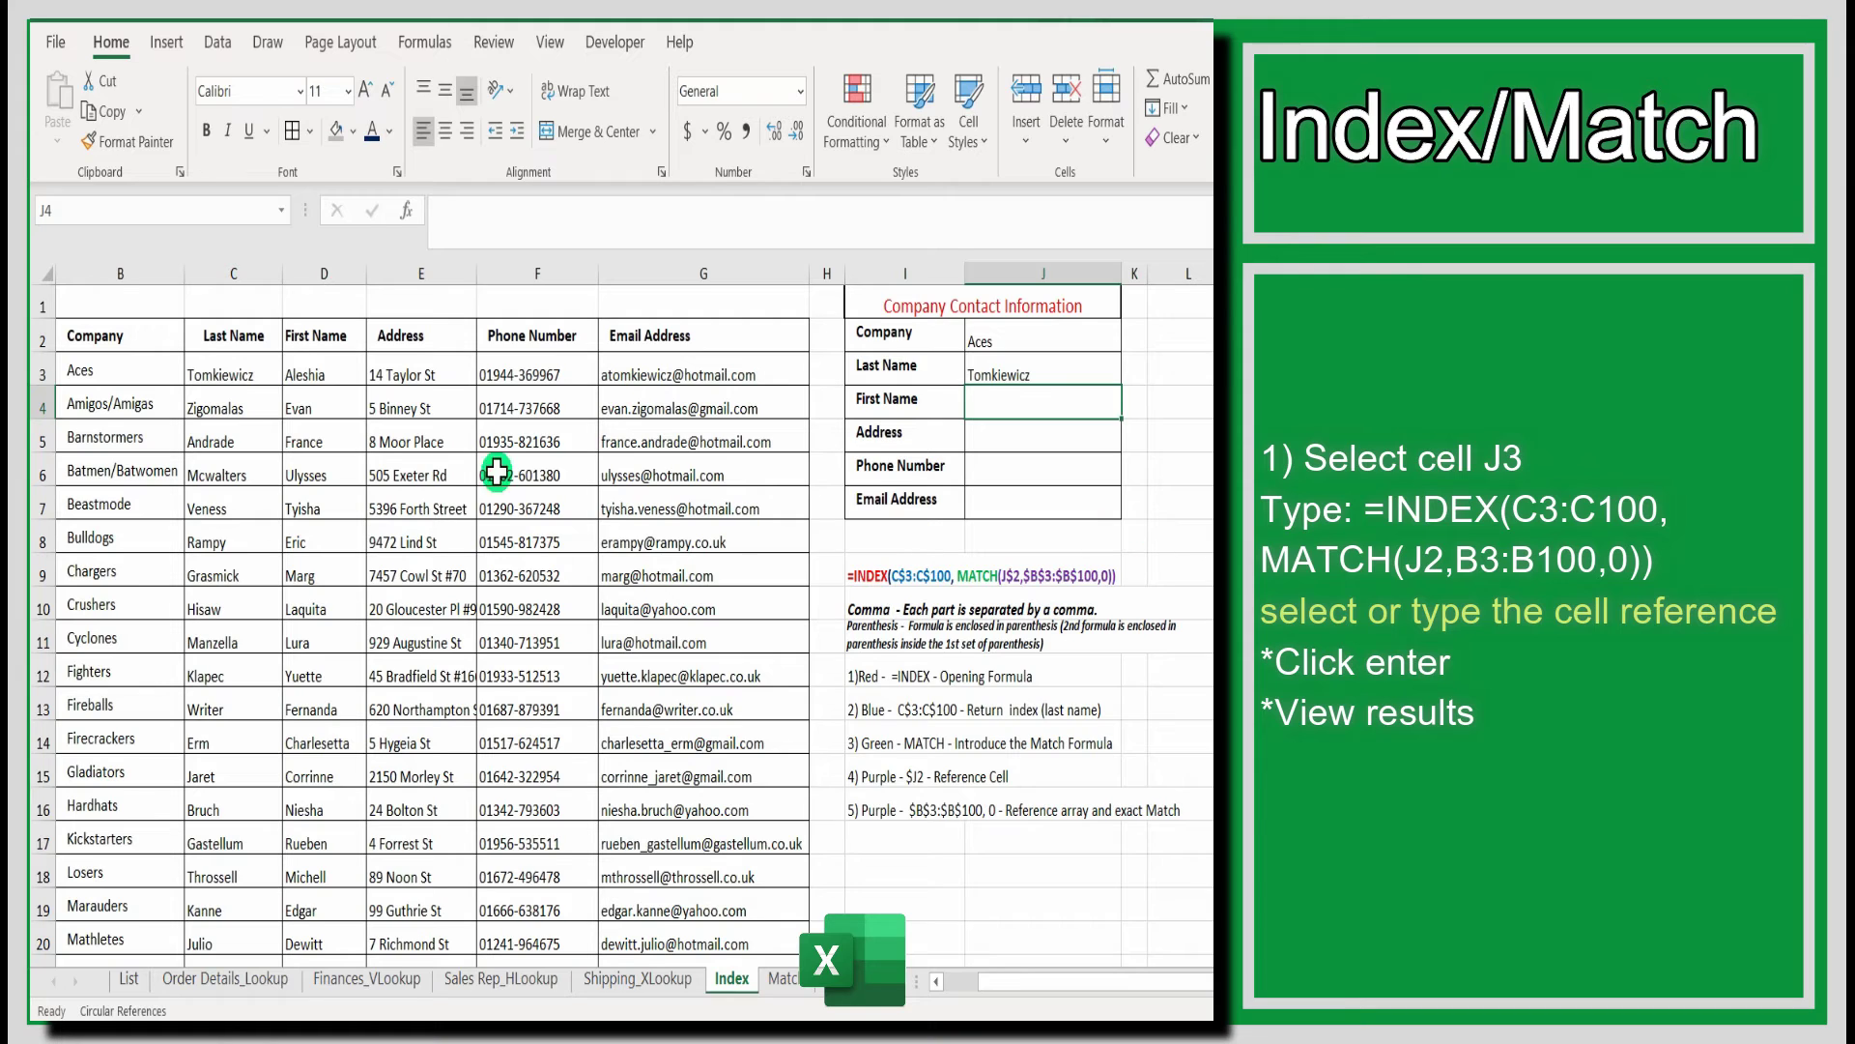
click(201, 370)
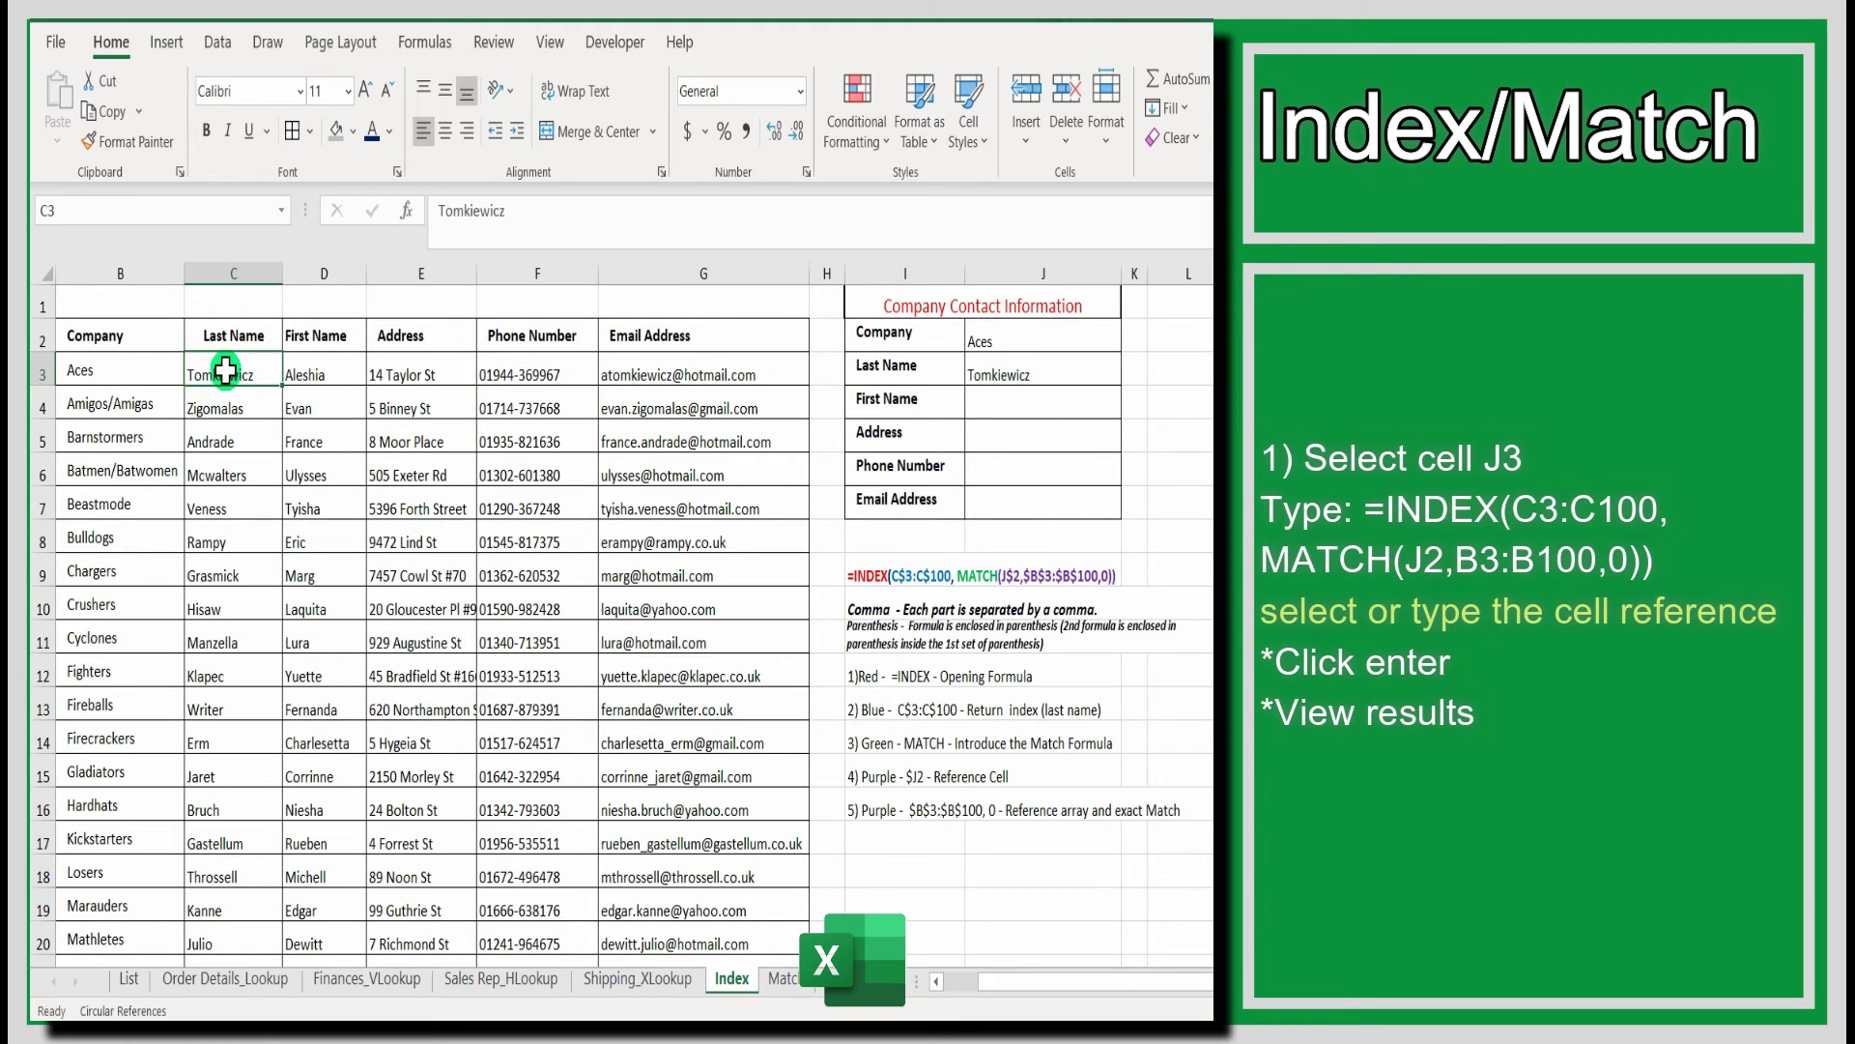
drag(225, 370, 103, 365)
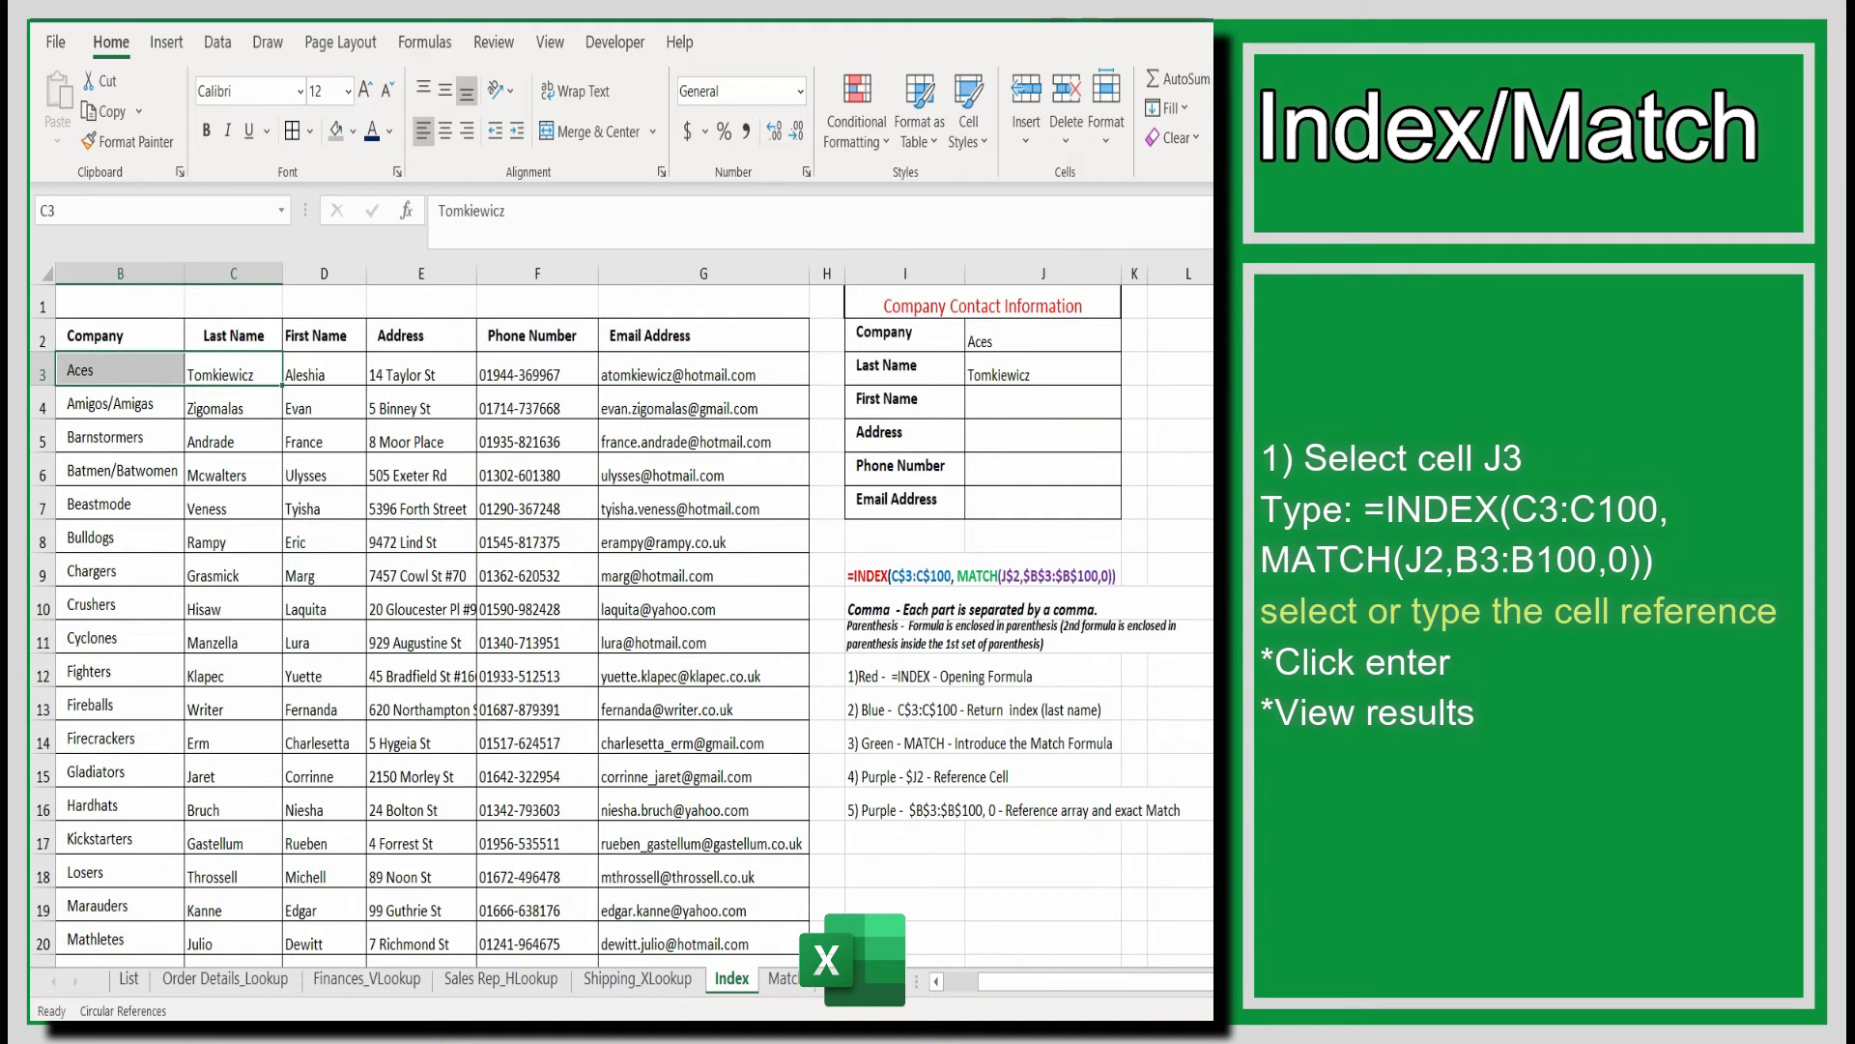
click(1082, 412)
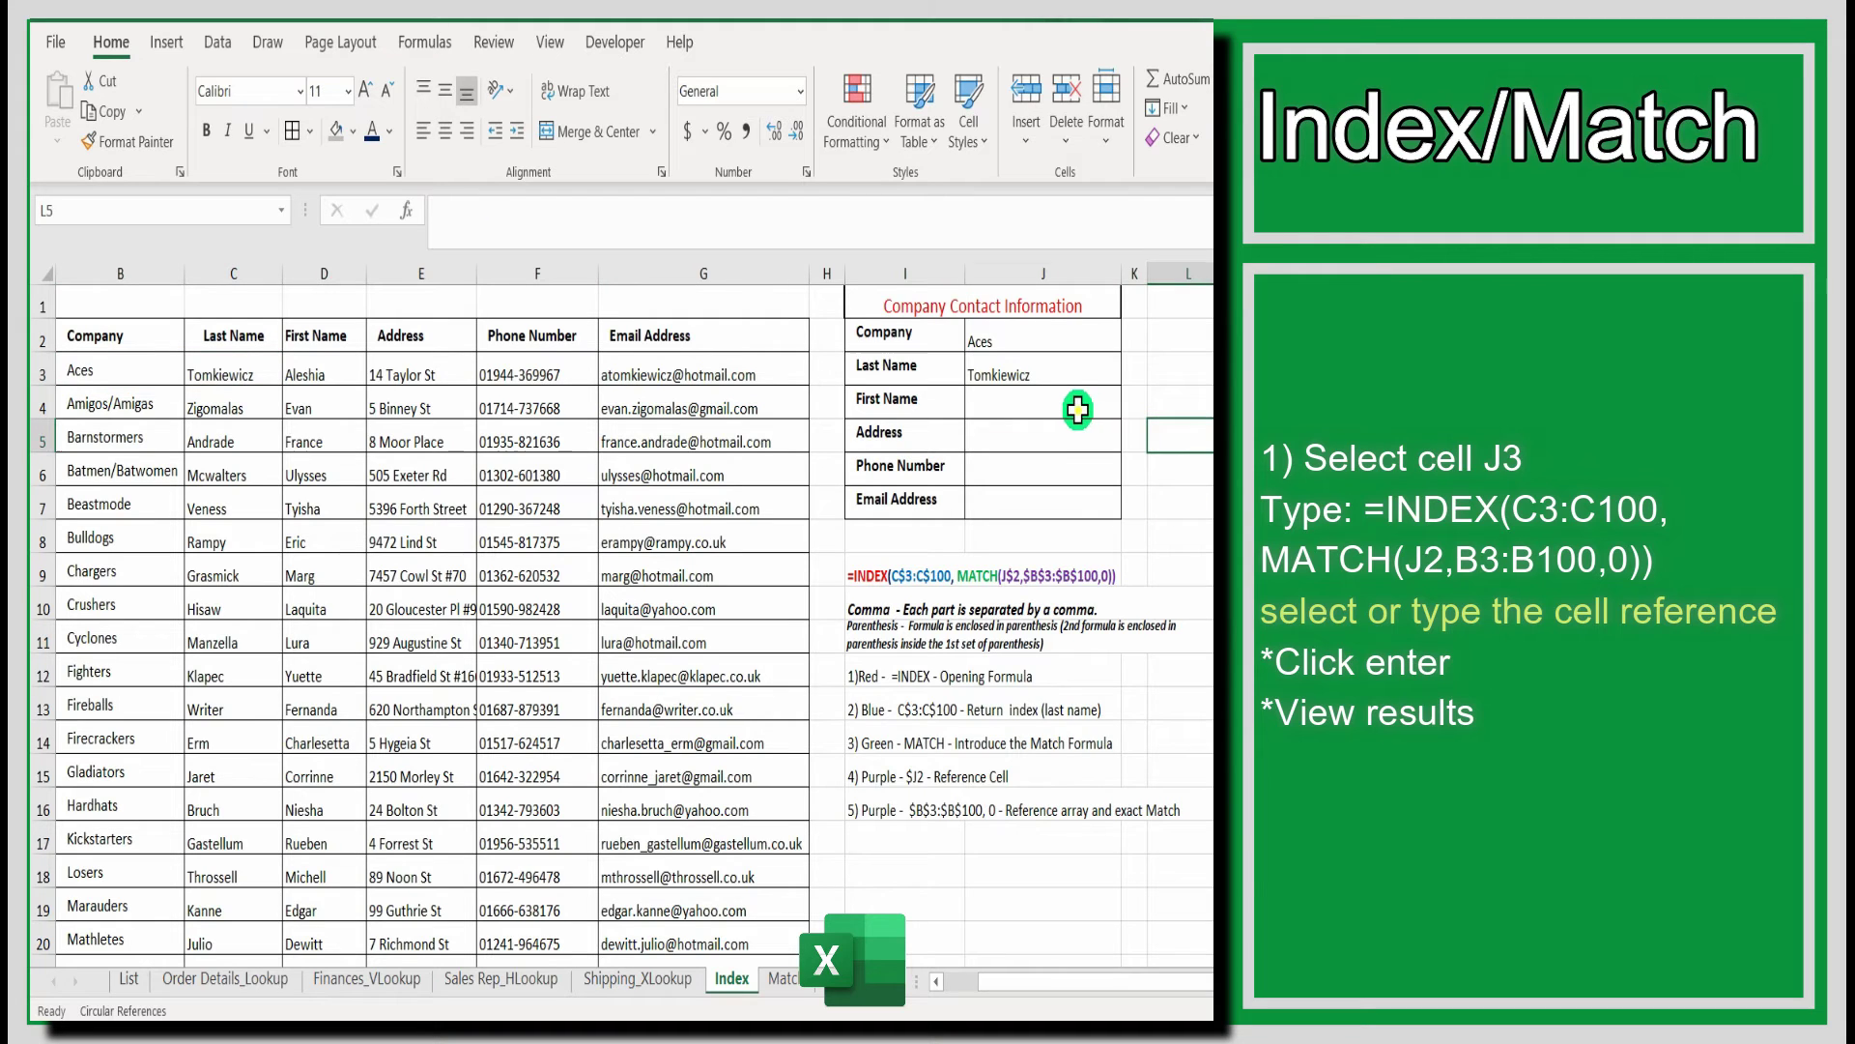
- Make the INDEX return range in J3's formula absolute as $C$3:$C$100
click(1076, 367)
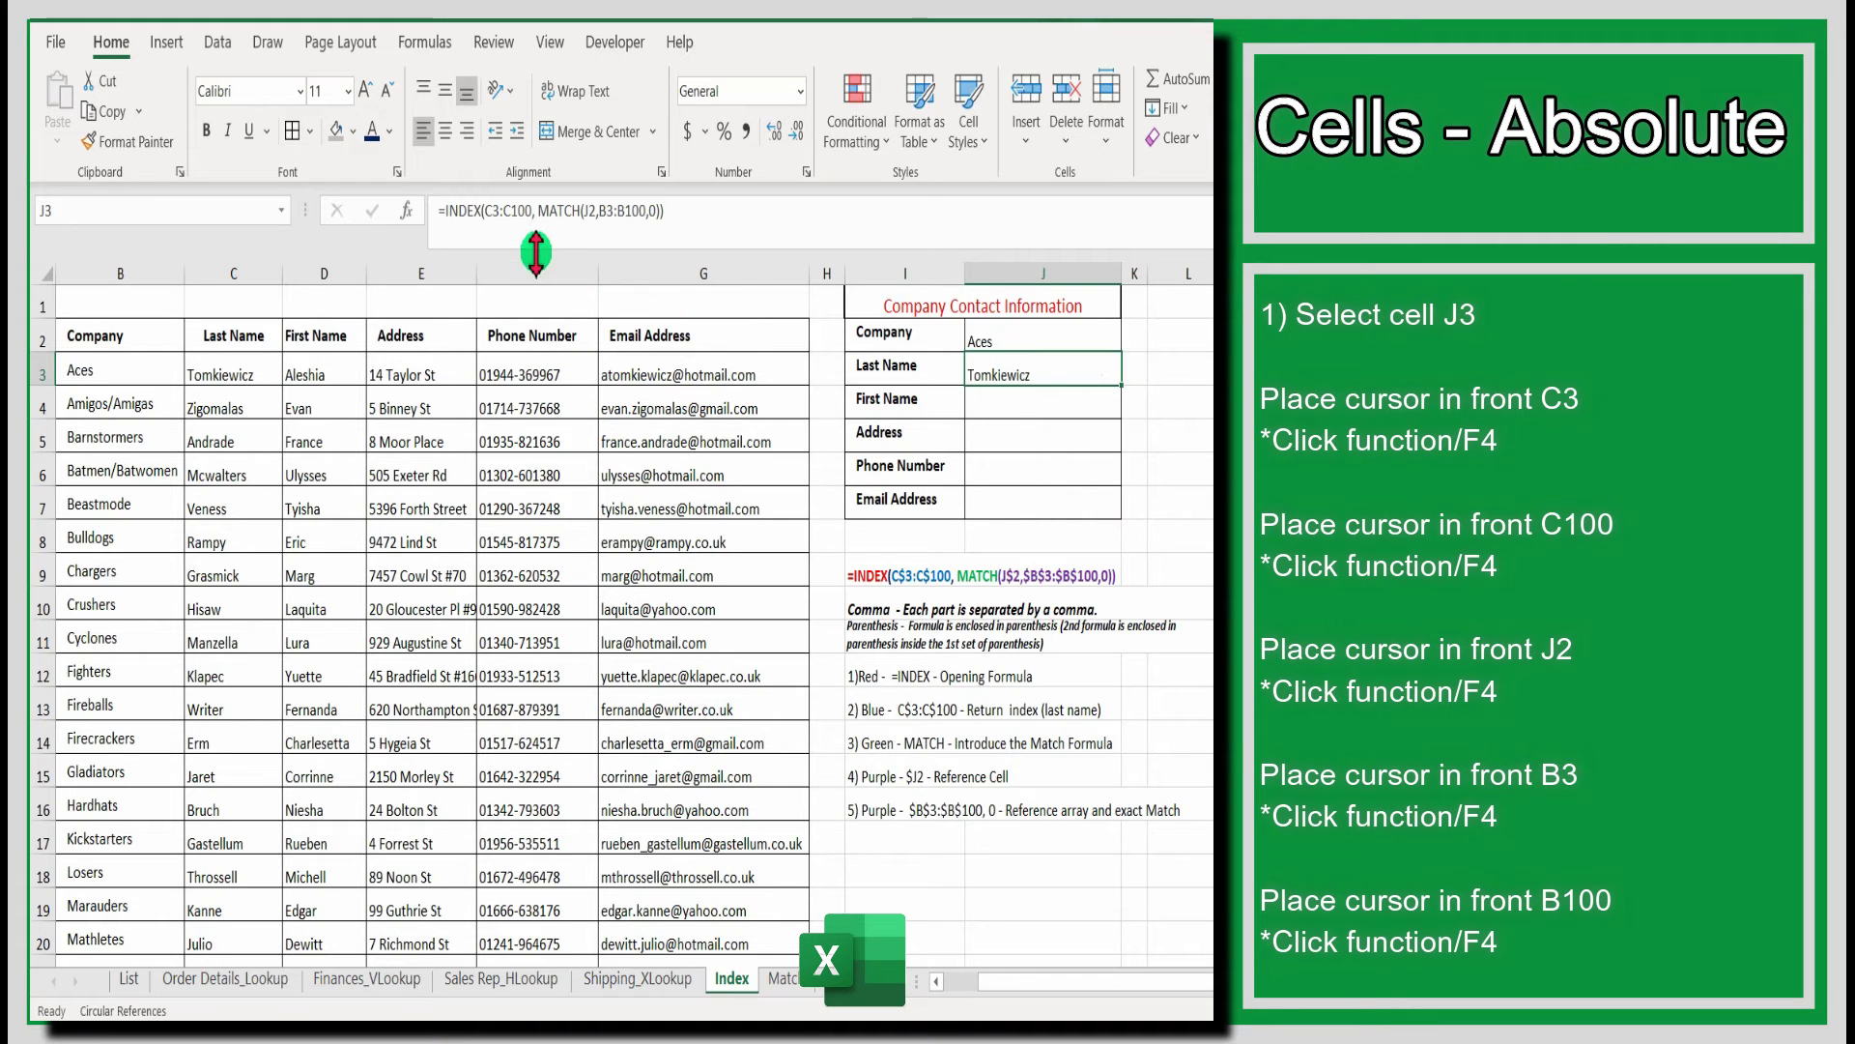
click(485, 210)
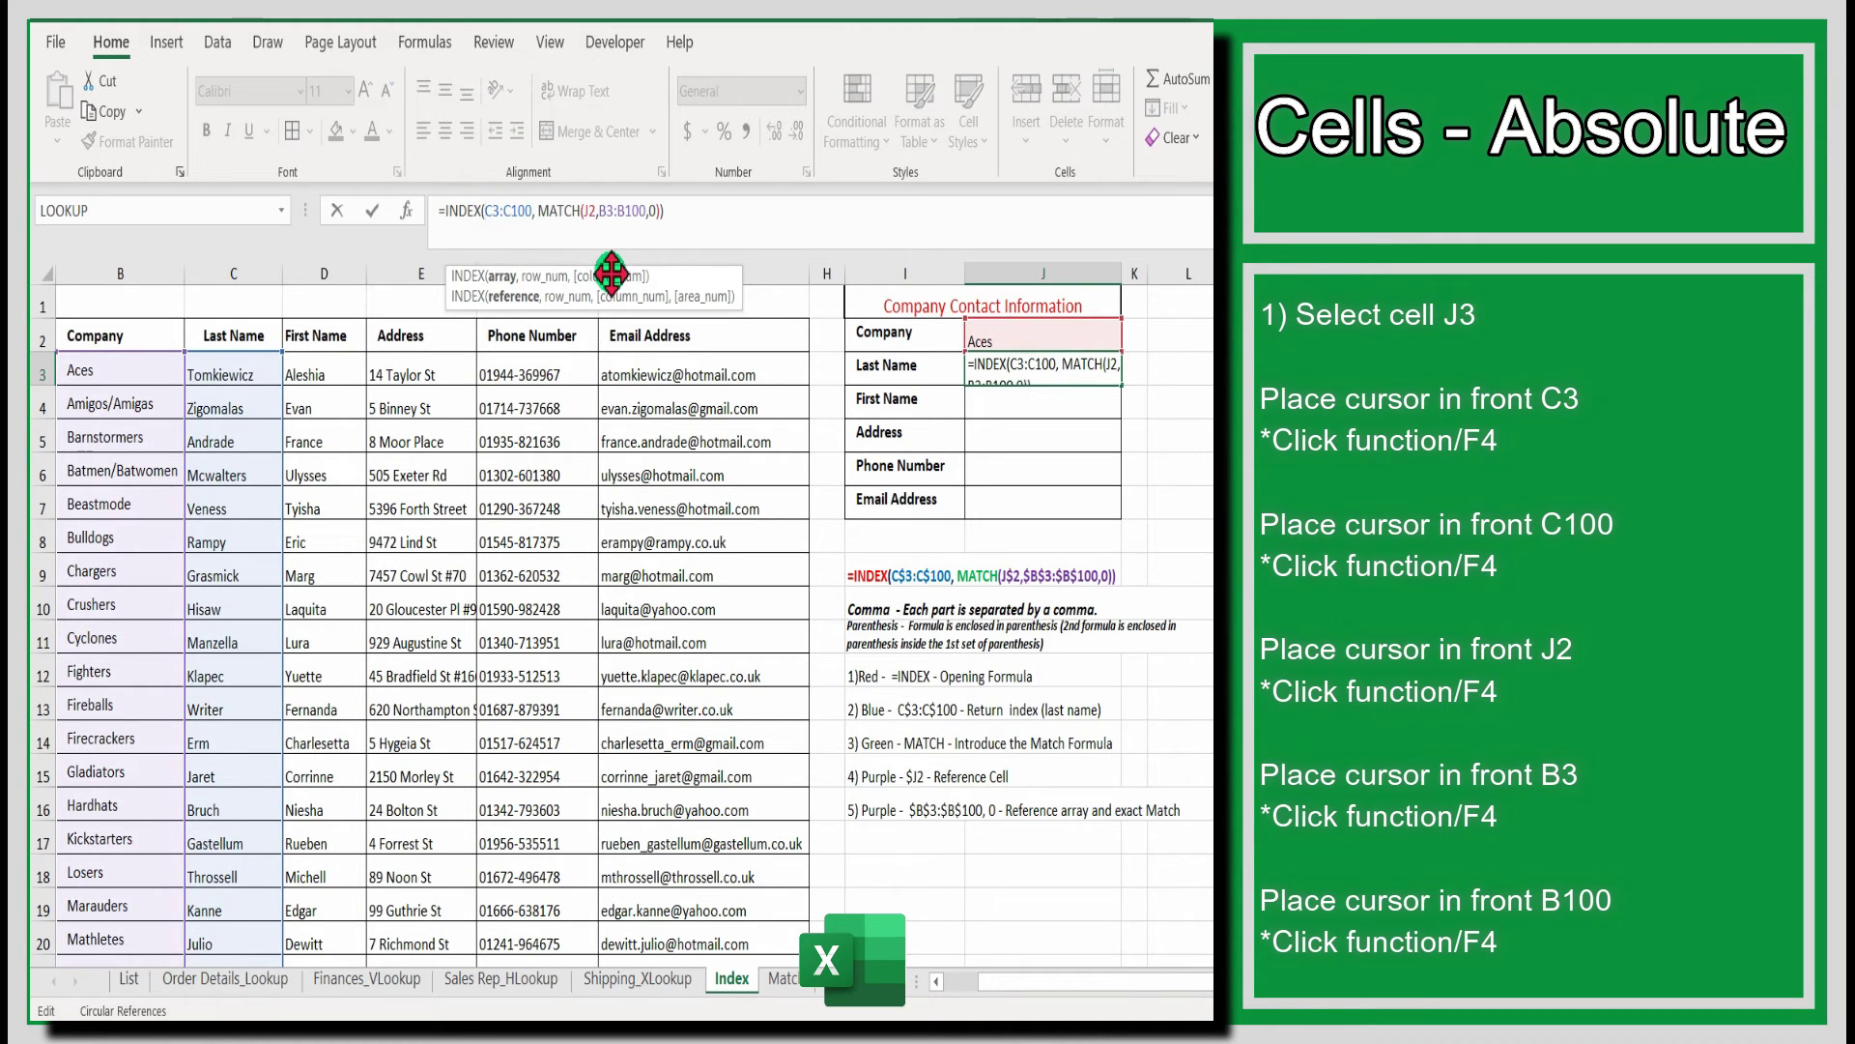
key(F4)
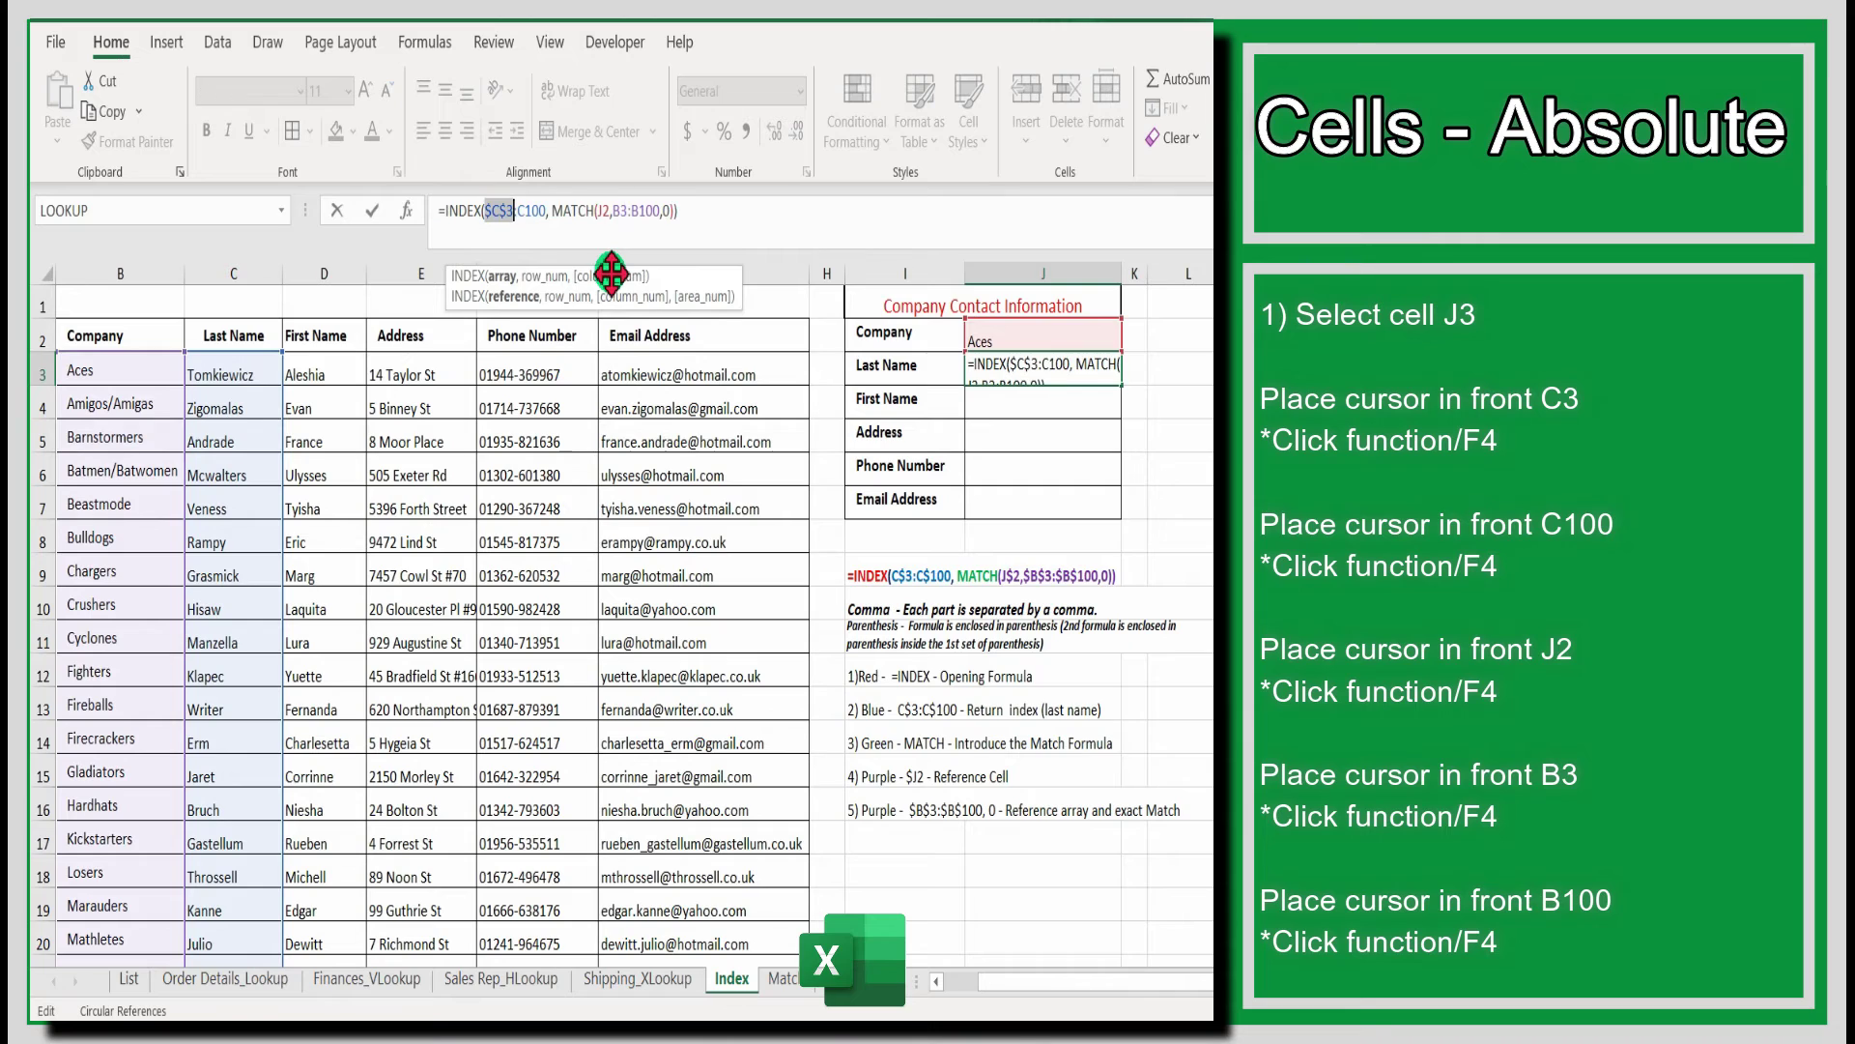
click(520, 213)
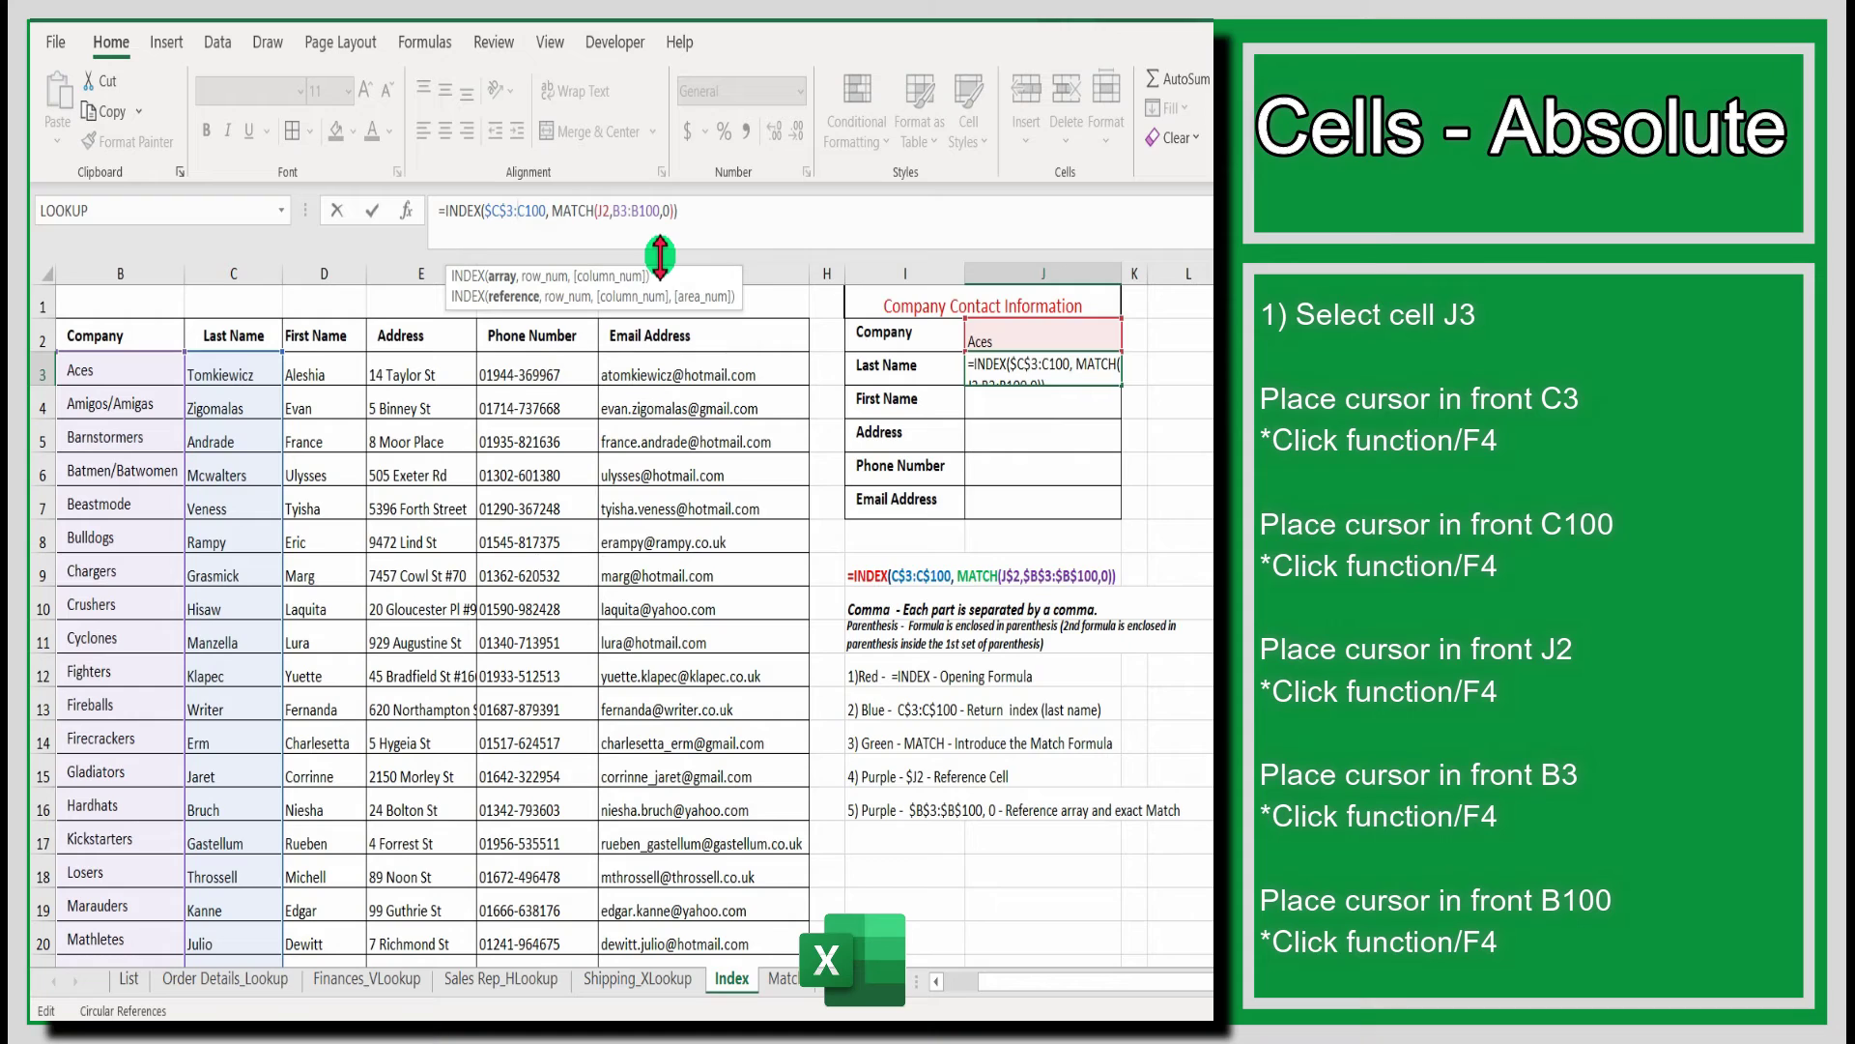
key(F4)
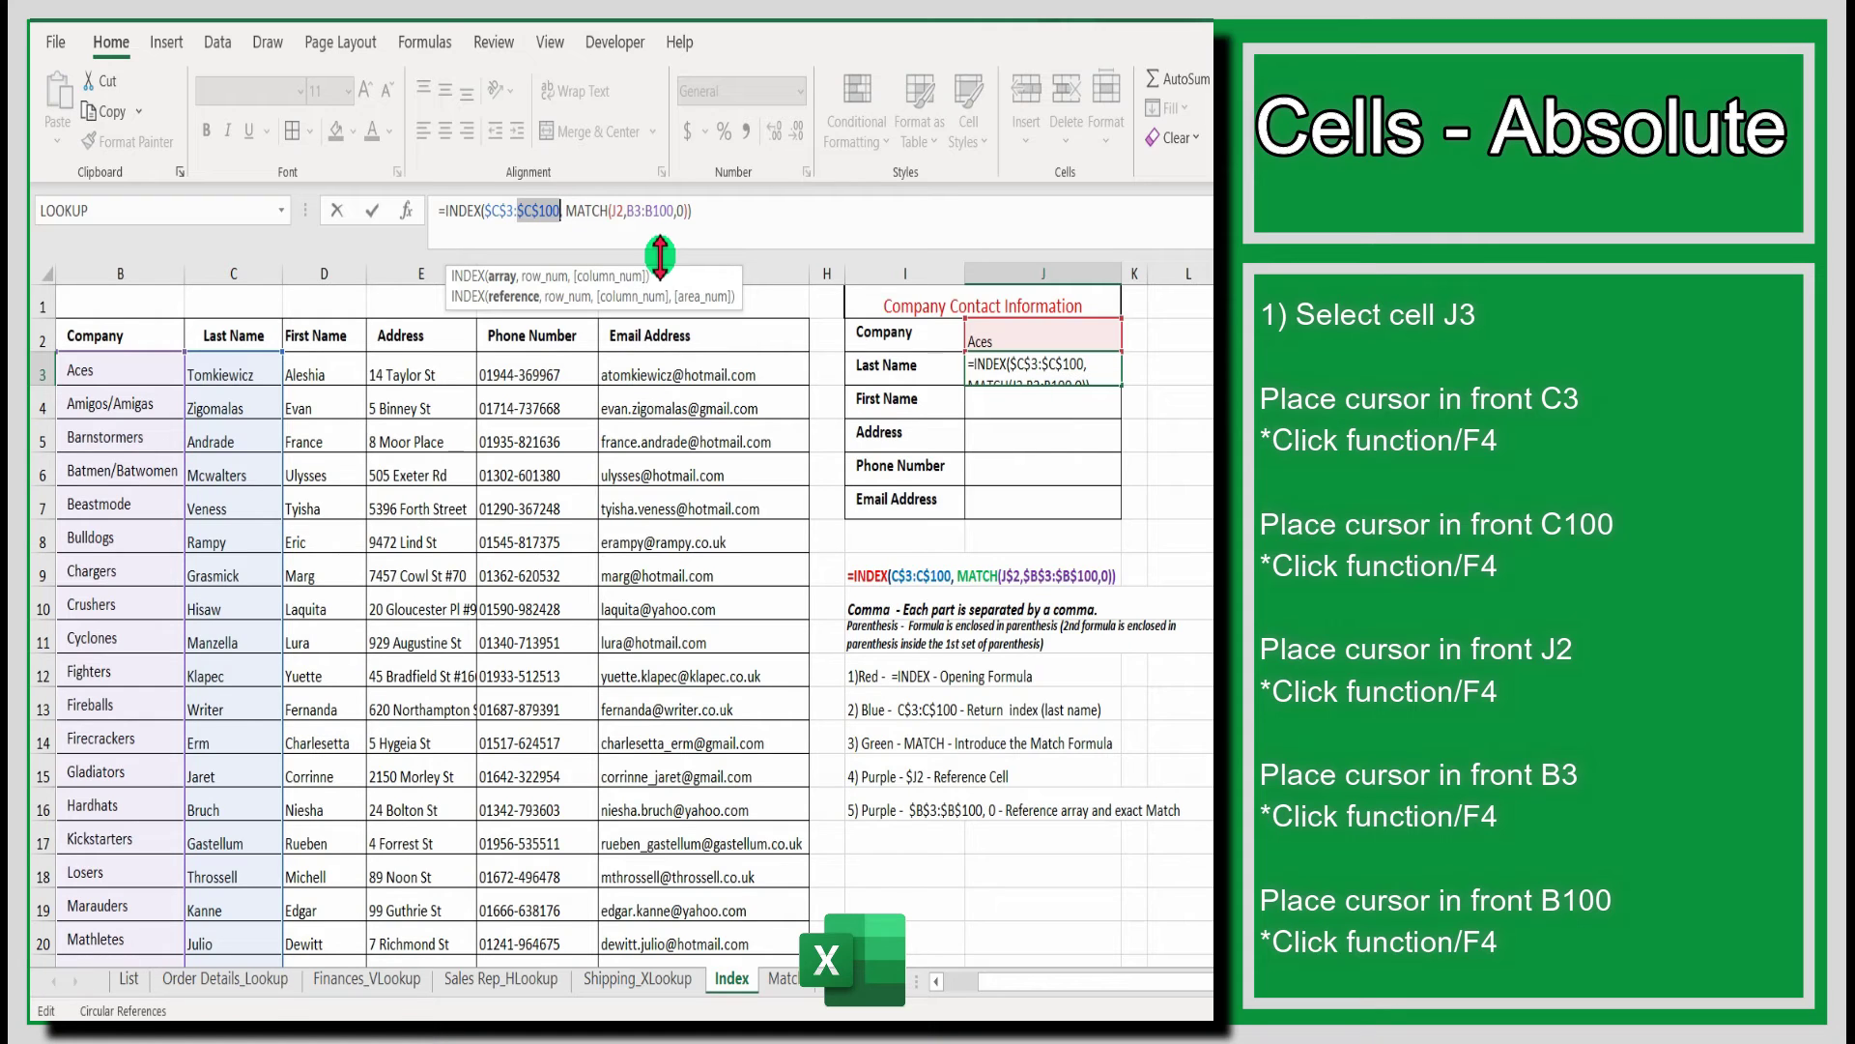
- Make the MATCH references in J3's formula absolute as $J$2 and $B$3:$B$100, and enter the formula
click(612, 211)
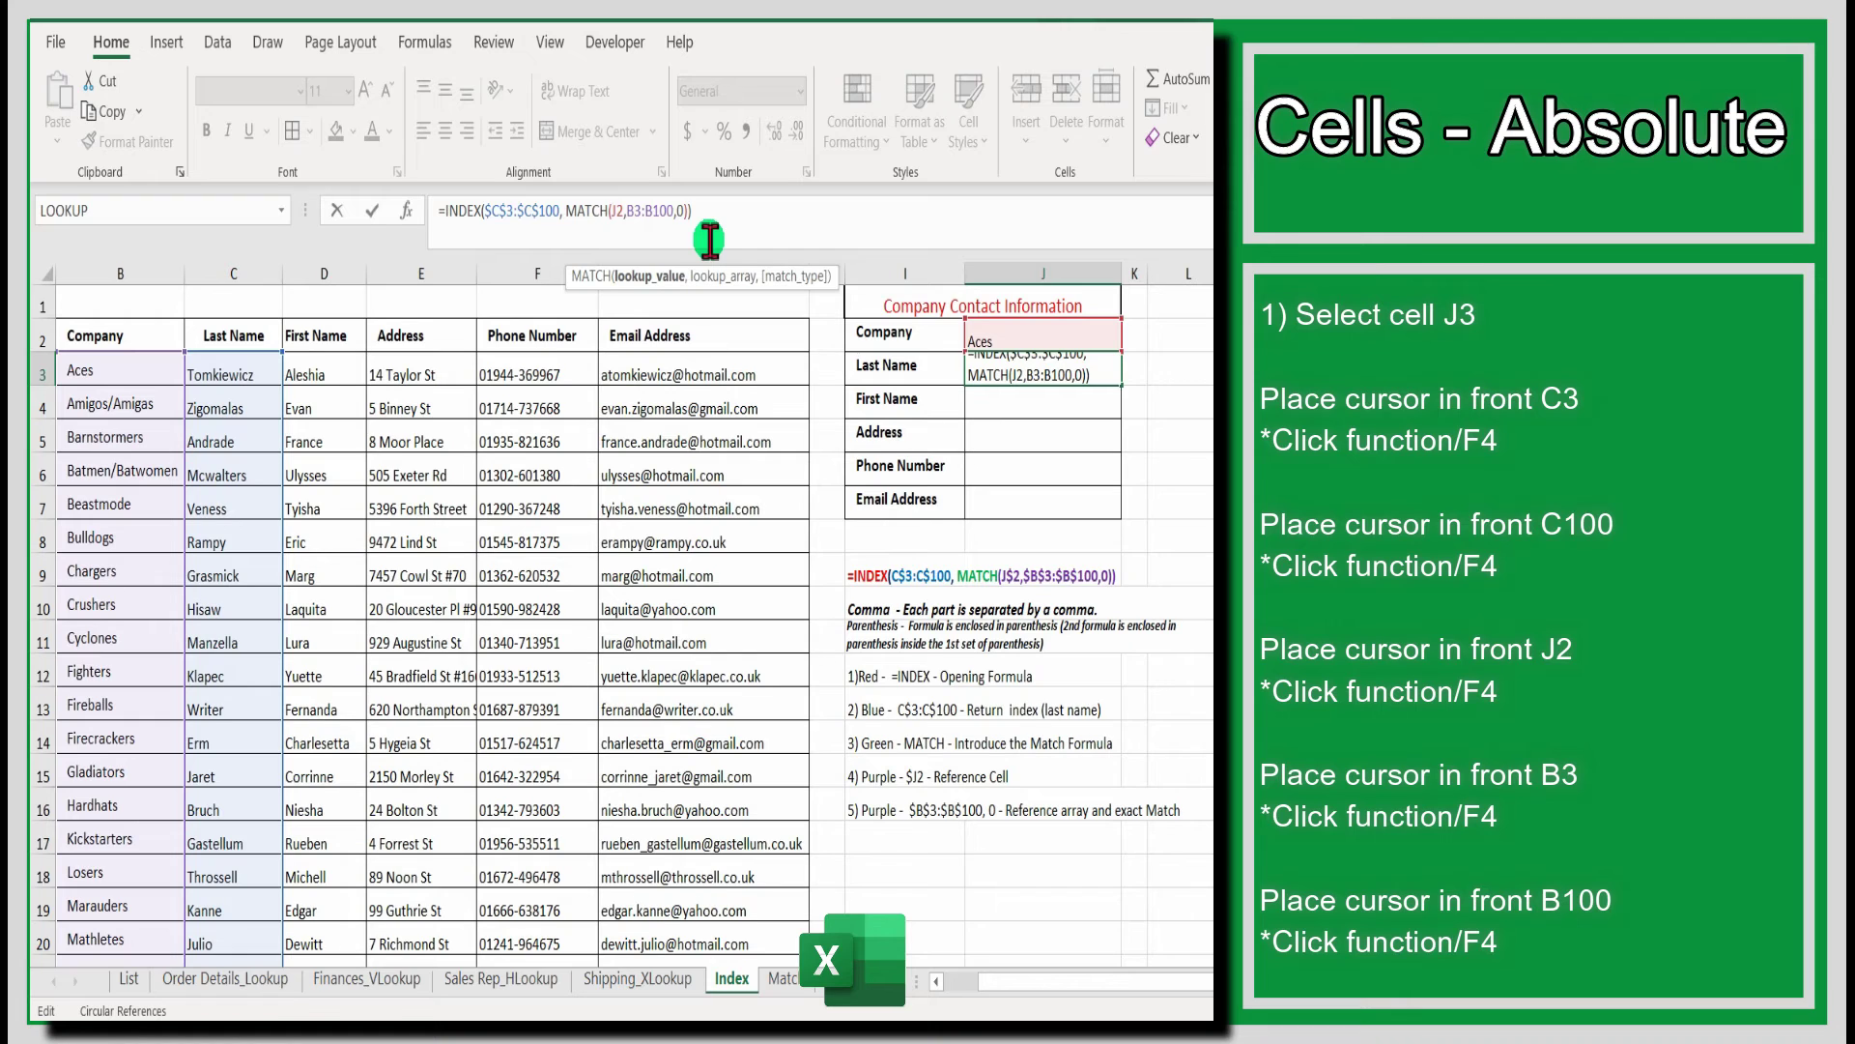
key(F4)
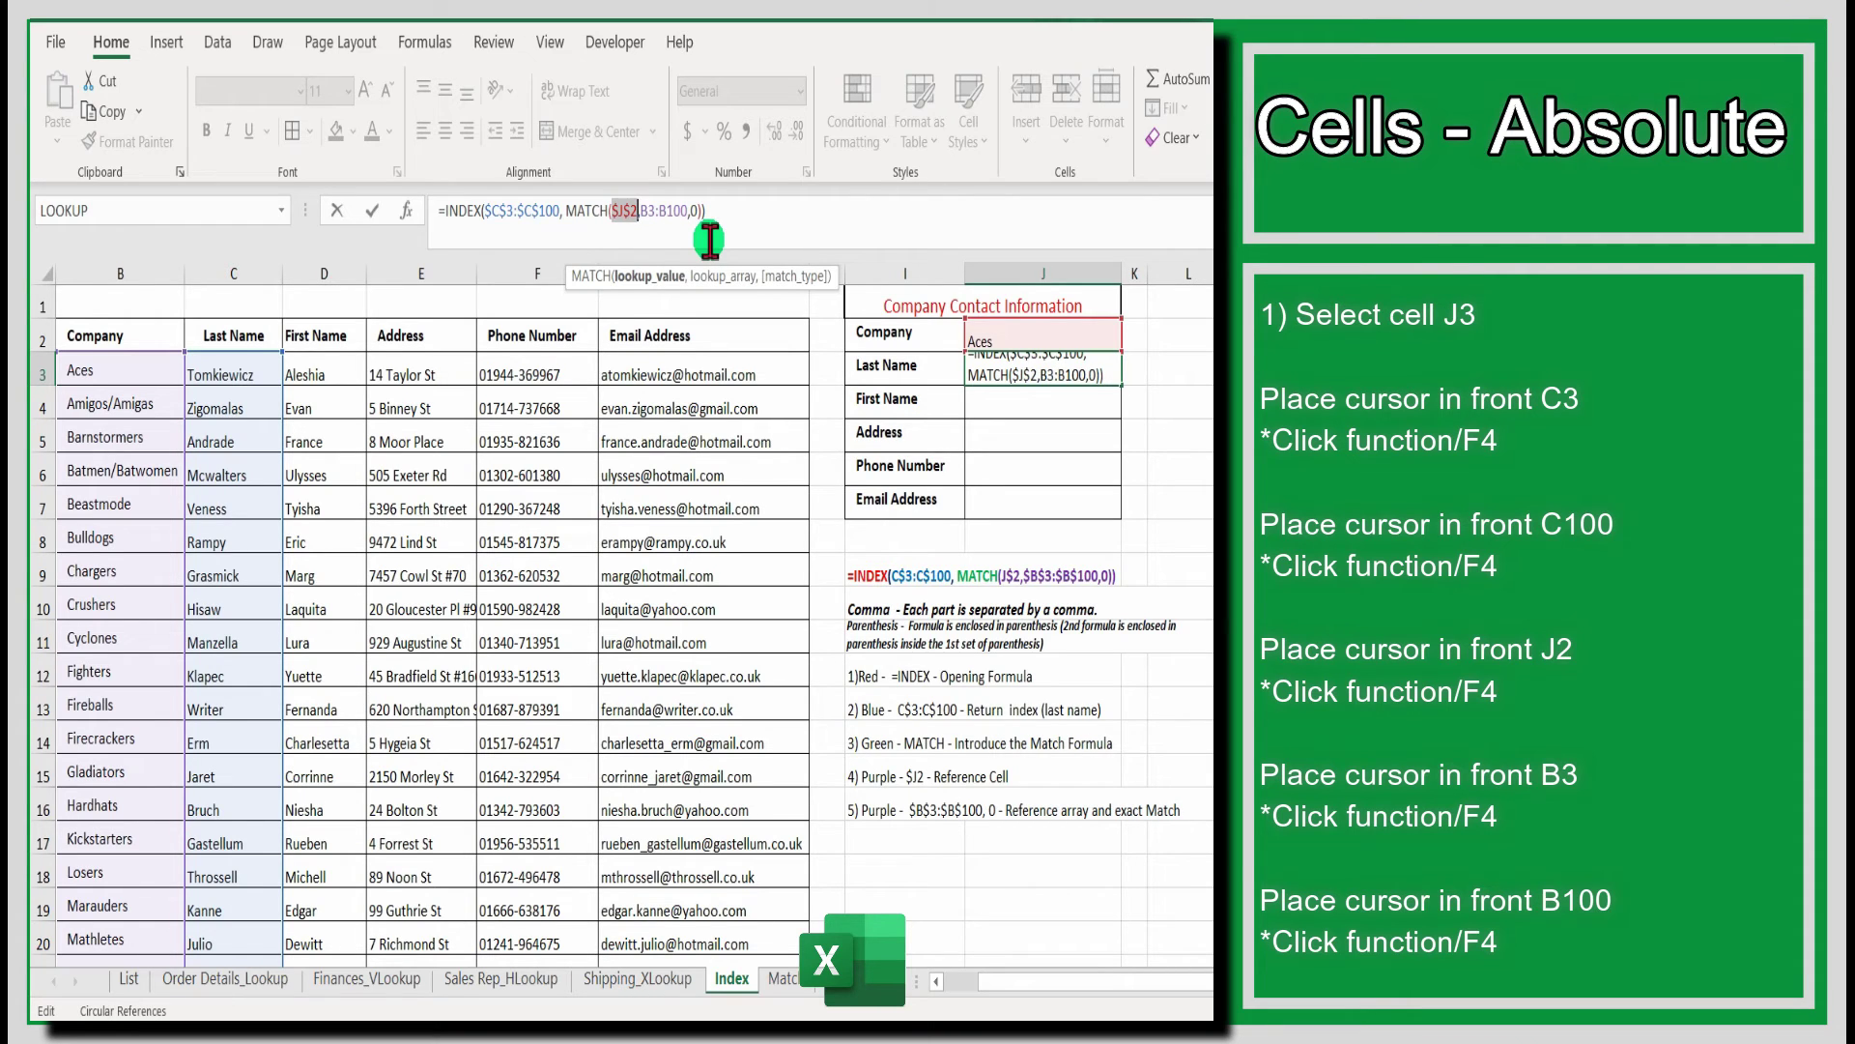
click(640, 211)
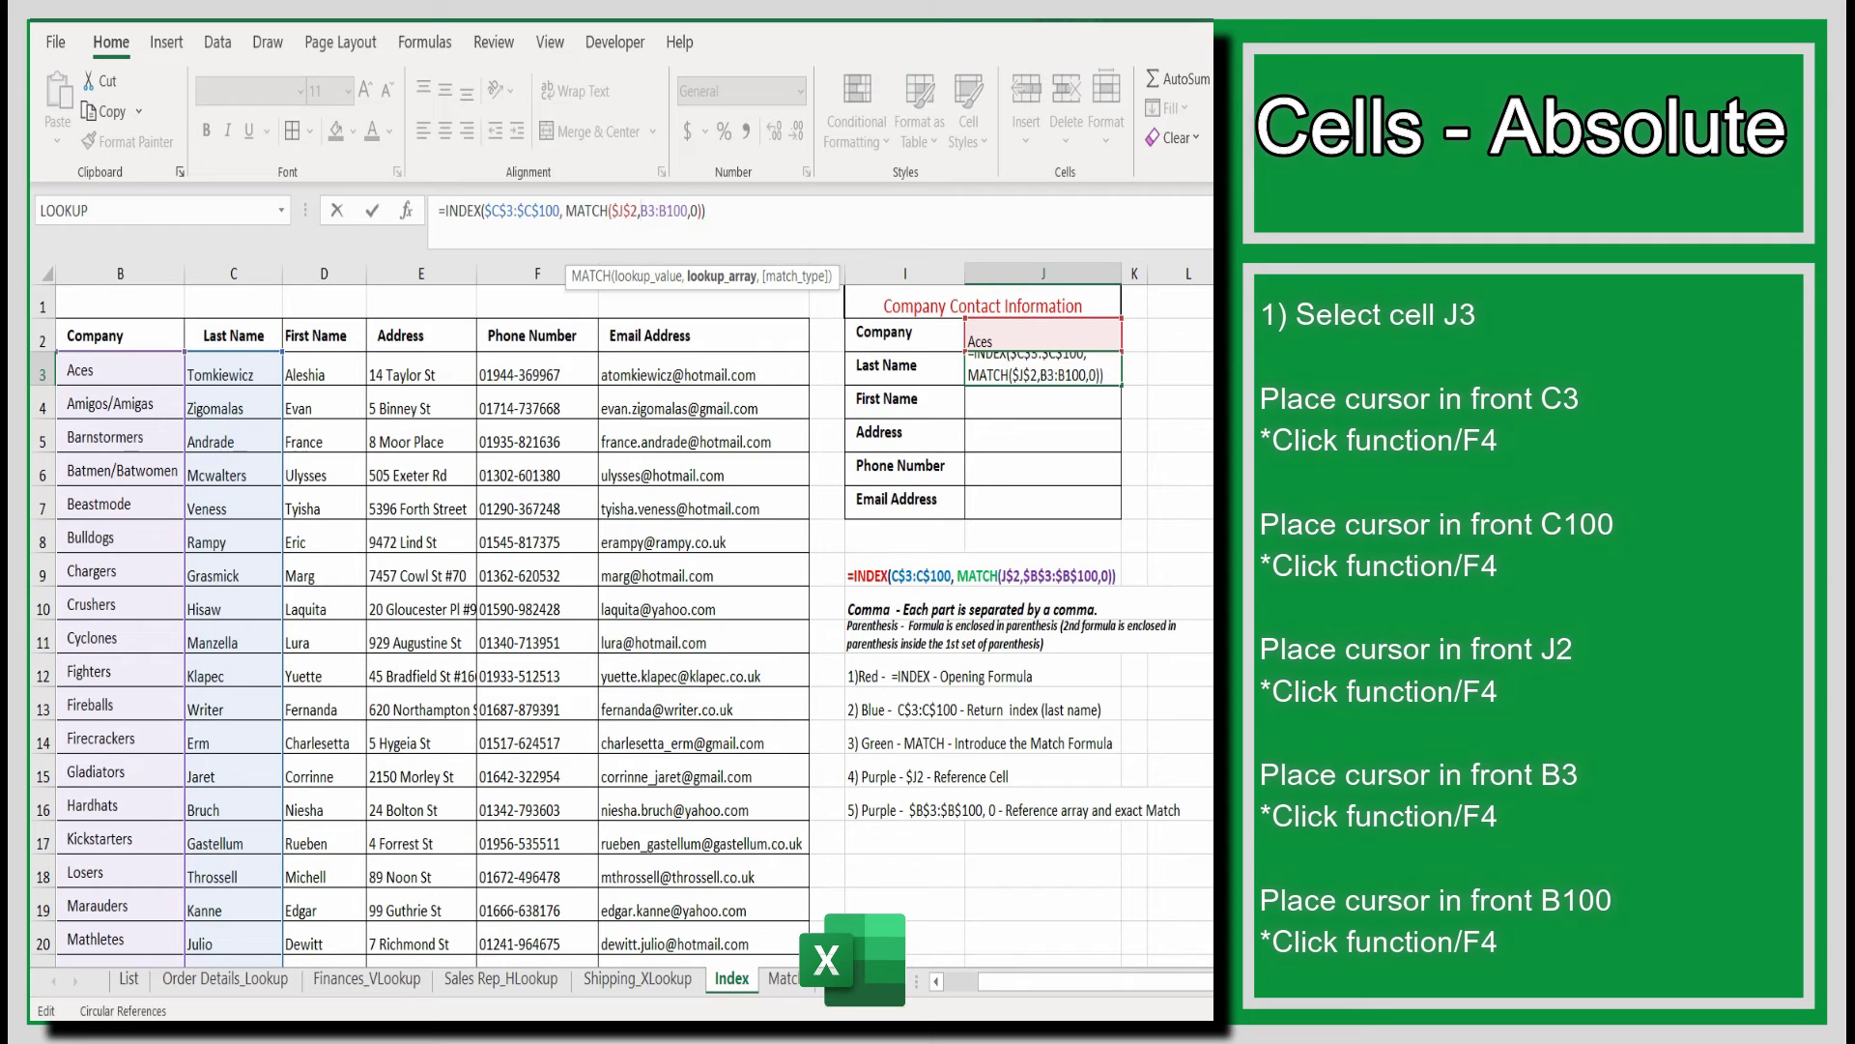
key(F4)
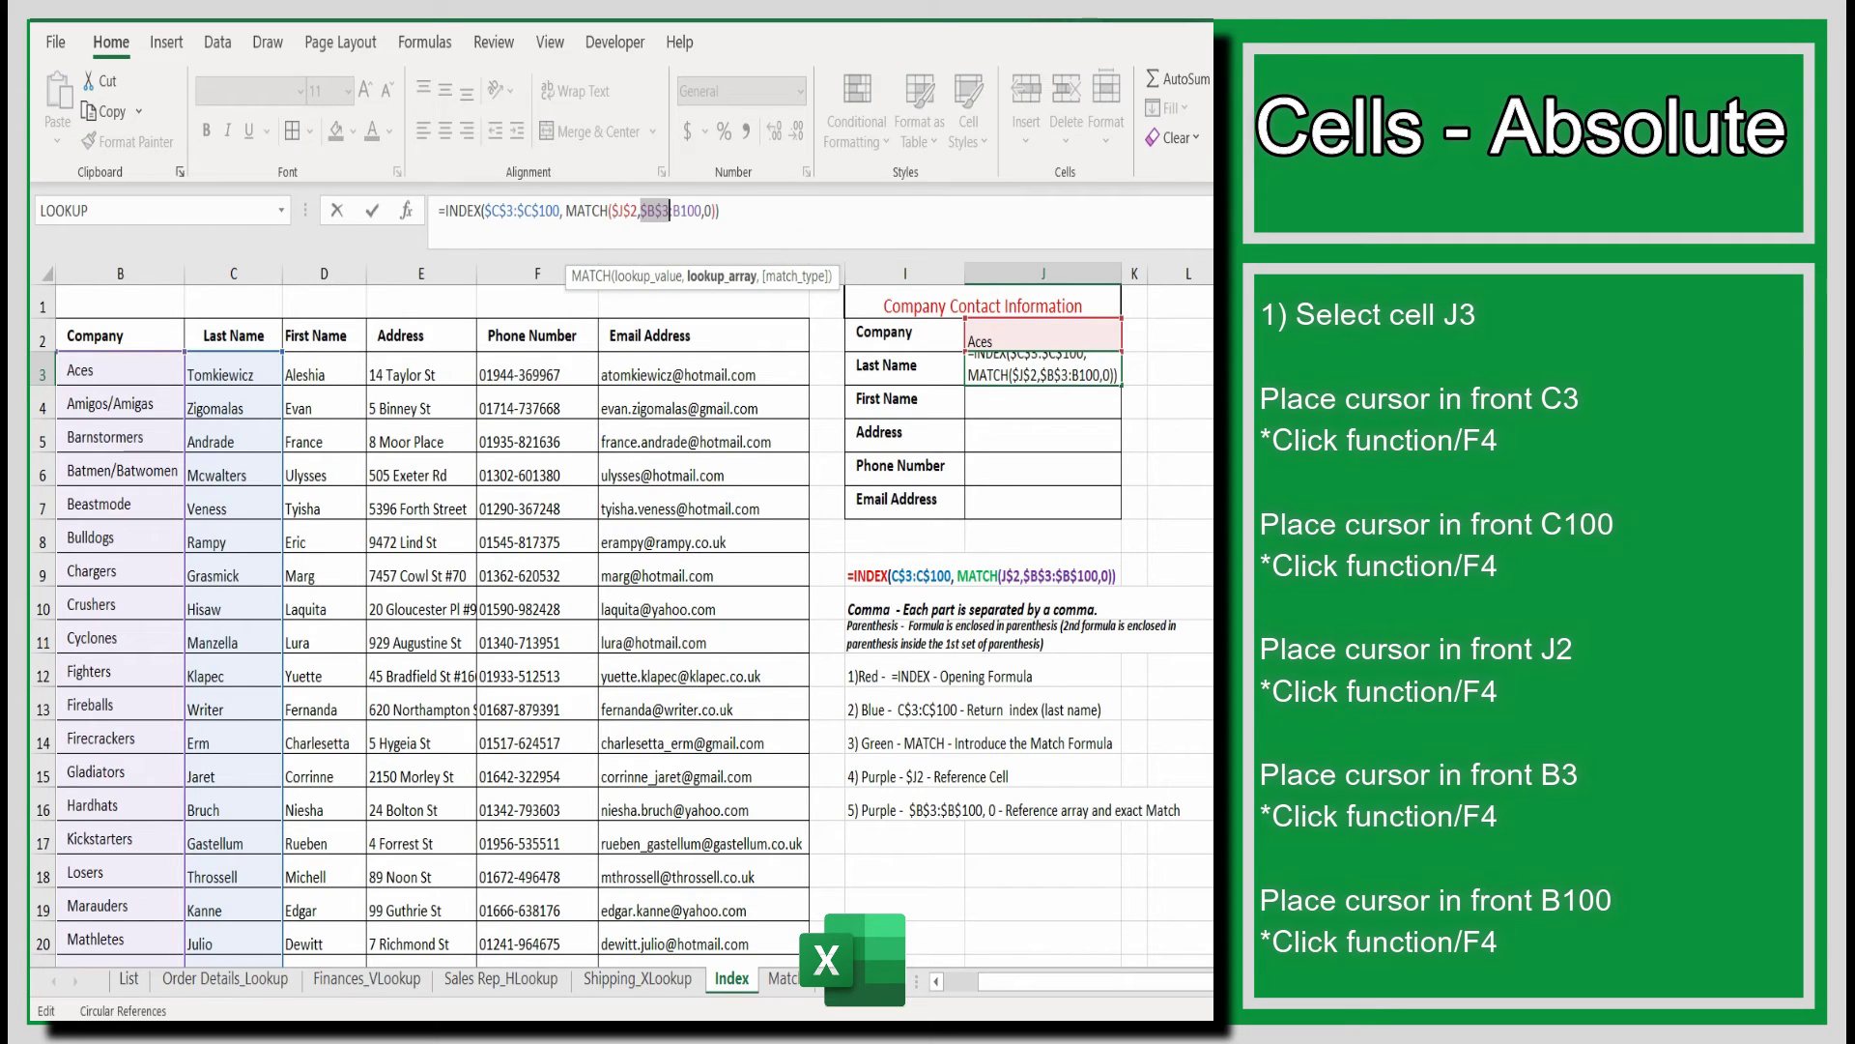
click(675, 210)
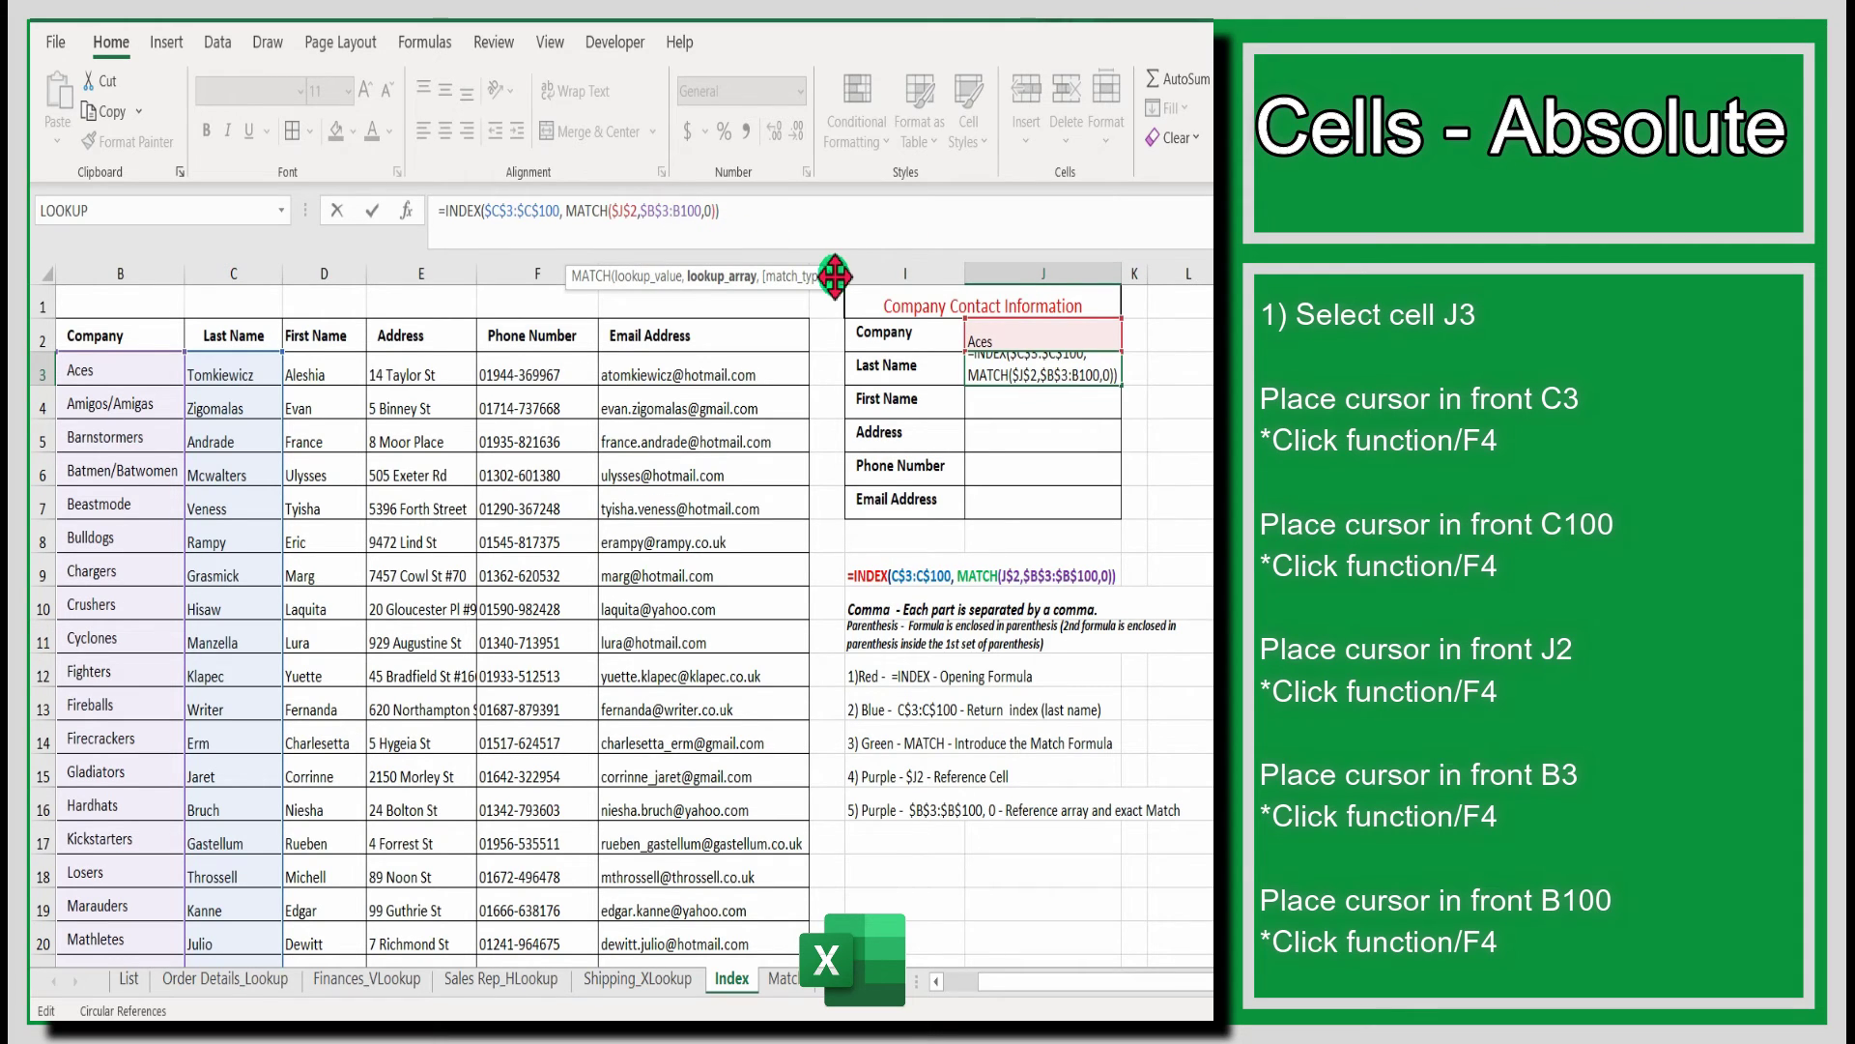
key(F4)
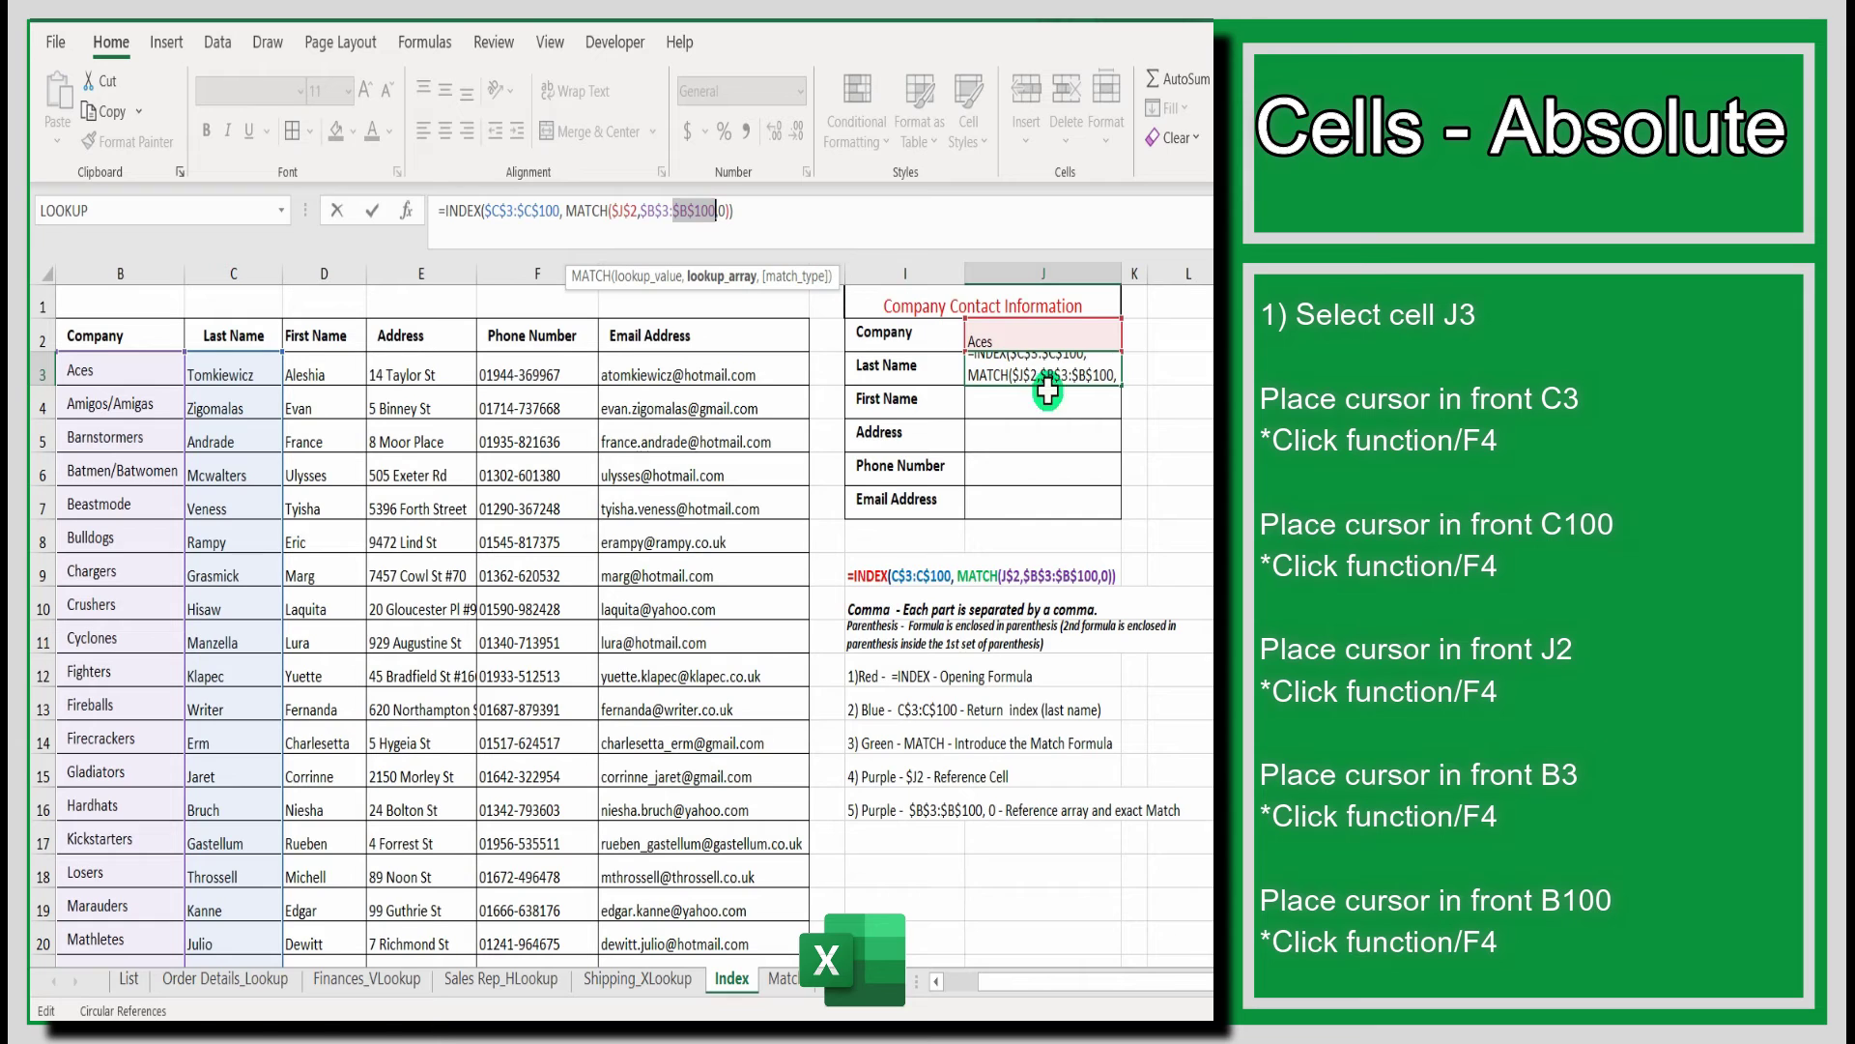
click(774, 210)
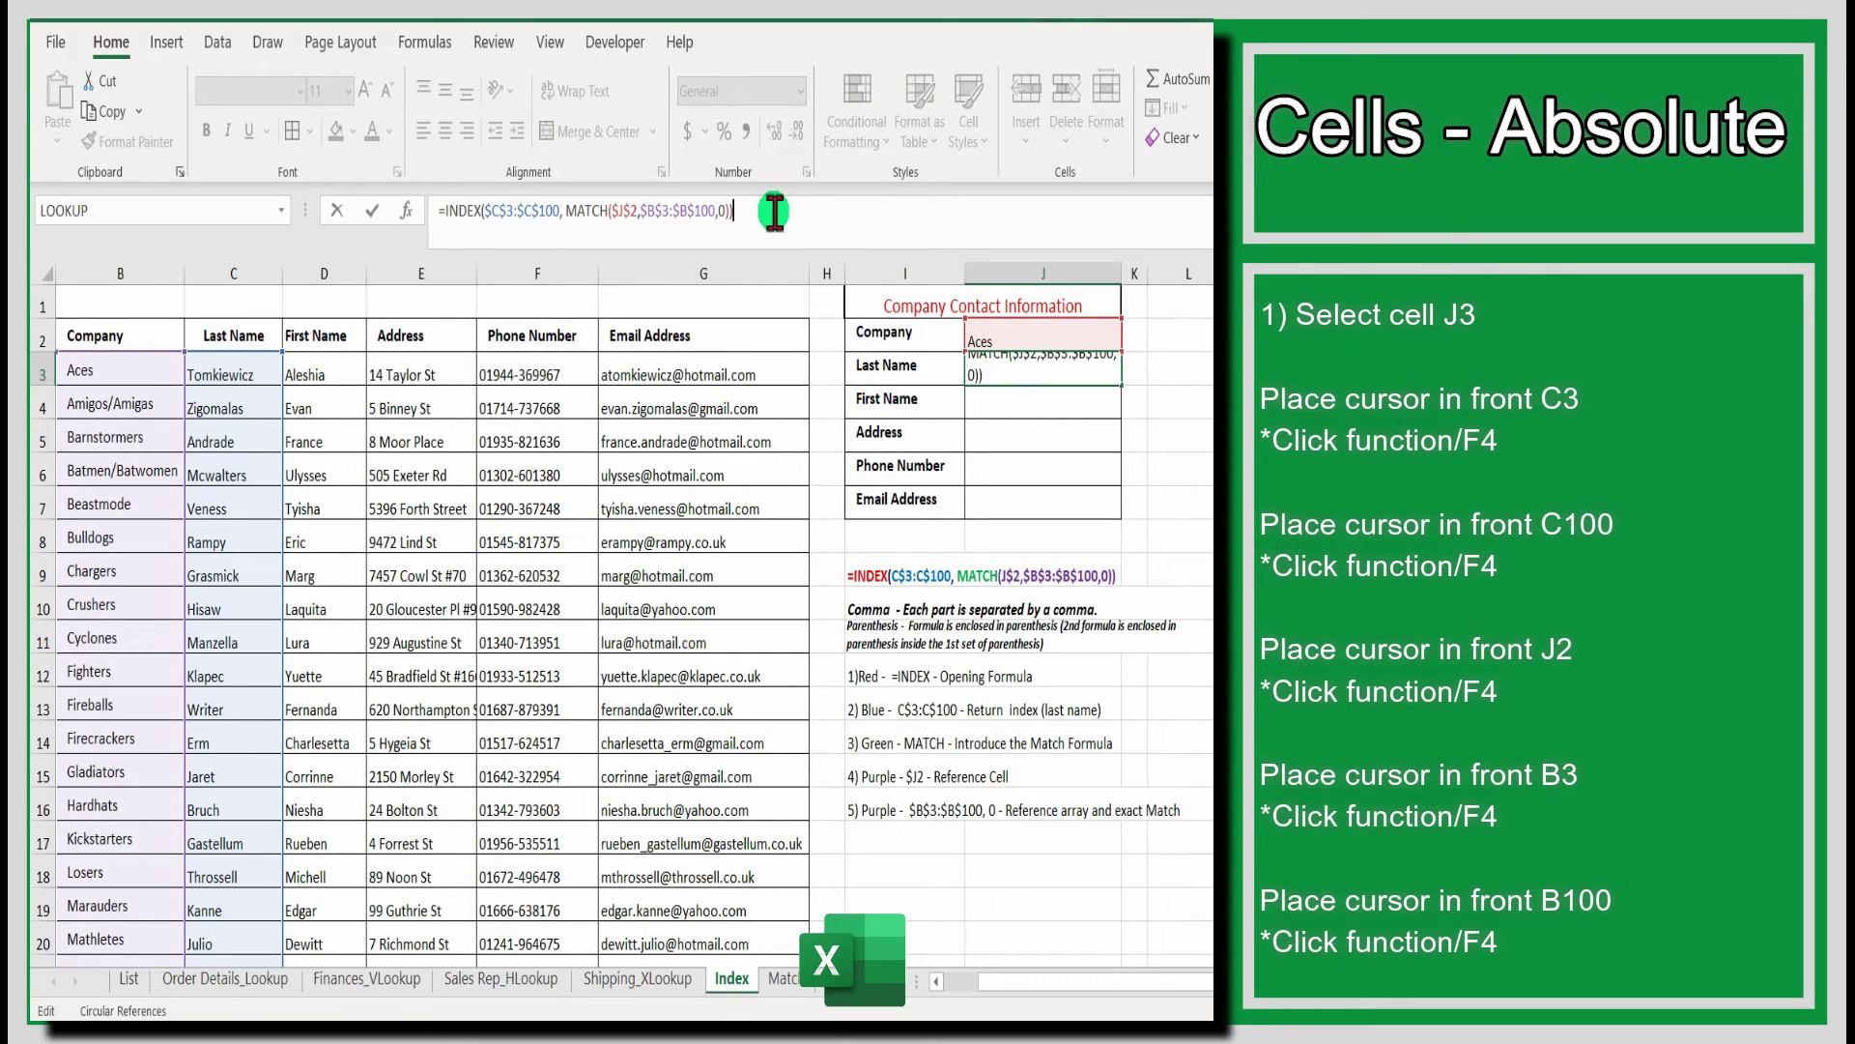
key(Return)
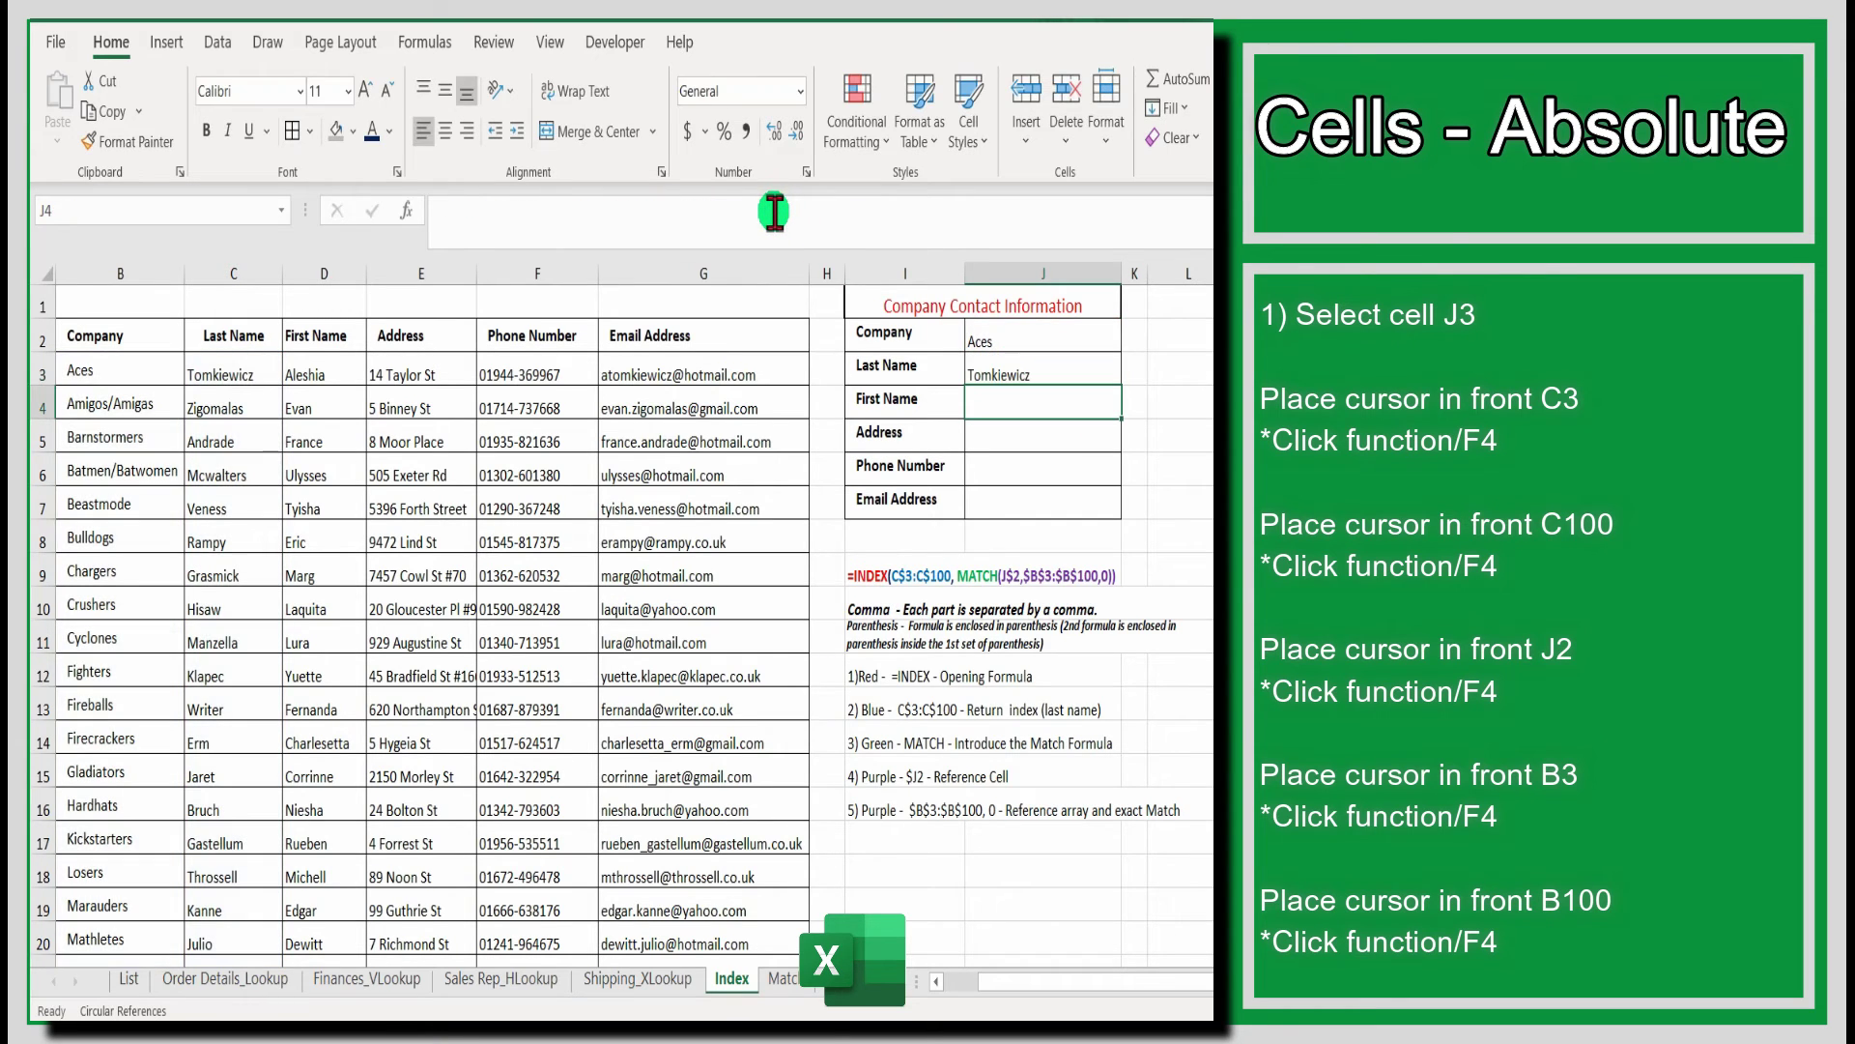
- Copy the Last Name formula in J3 to cells J4:J7
click(1061, 371)
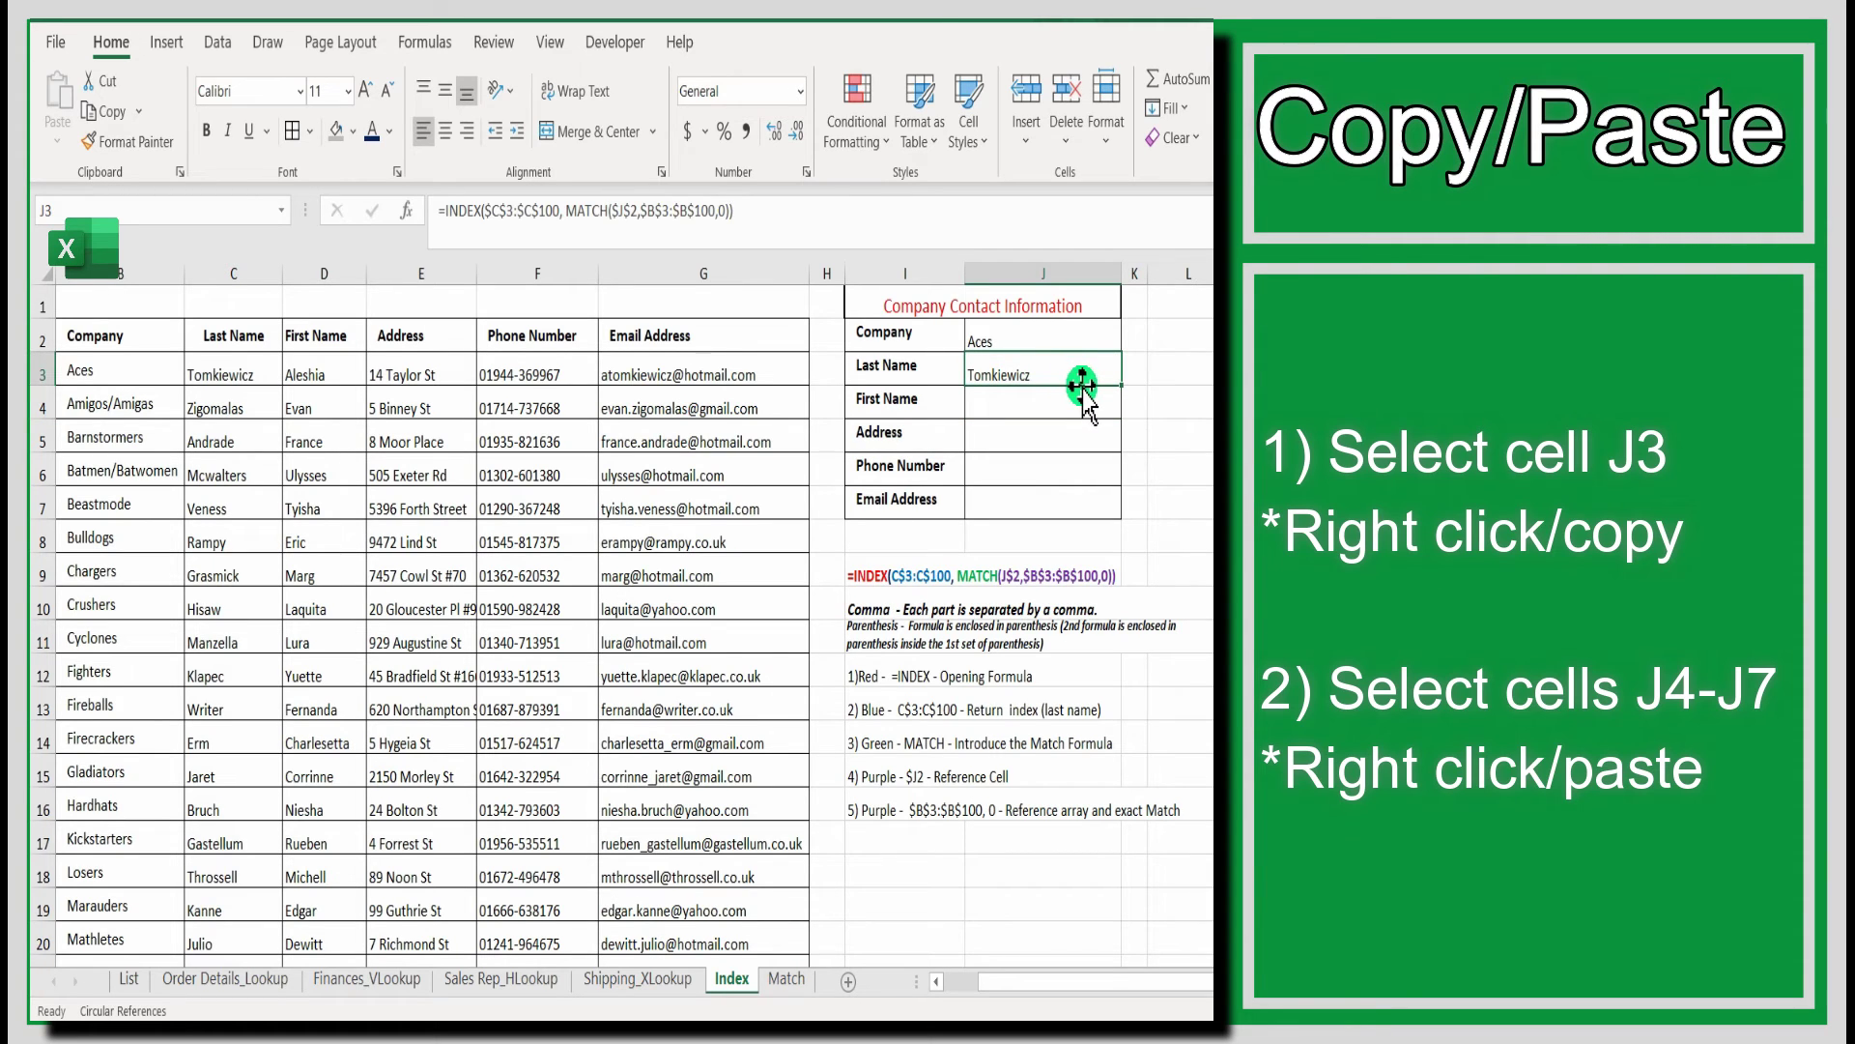
right_click(1077, 374)
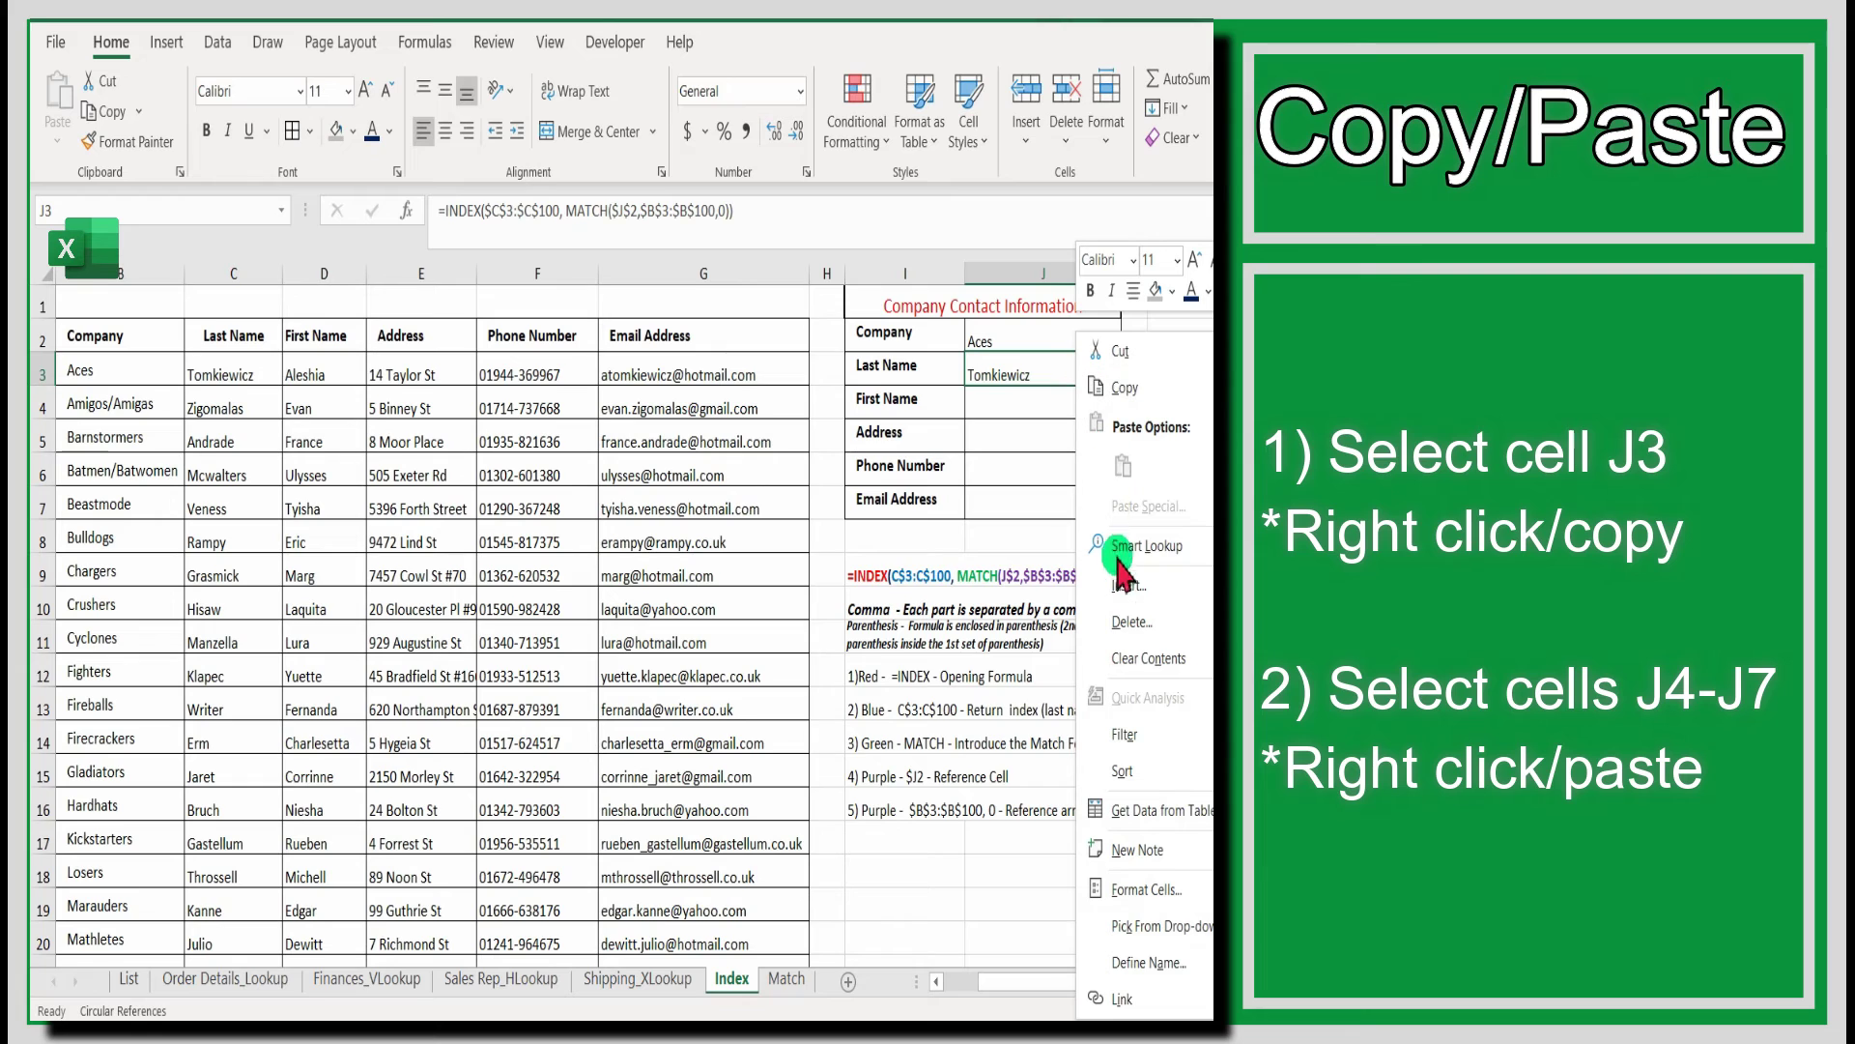
click(1124, 388)
drag(1029, 402, 1029, 499)
right_click(1029, 500)
click(1072, 459)
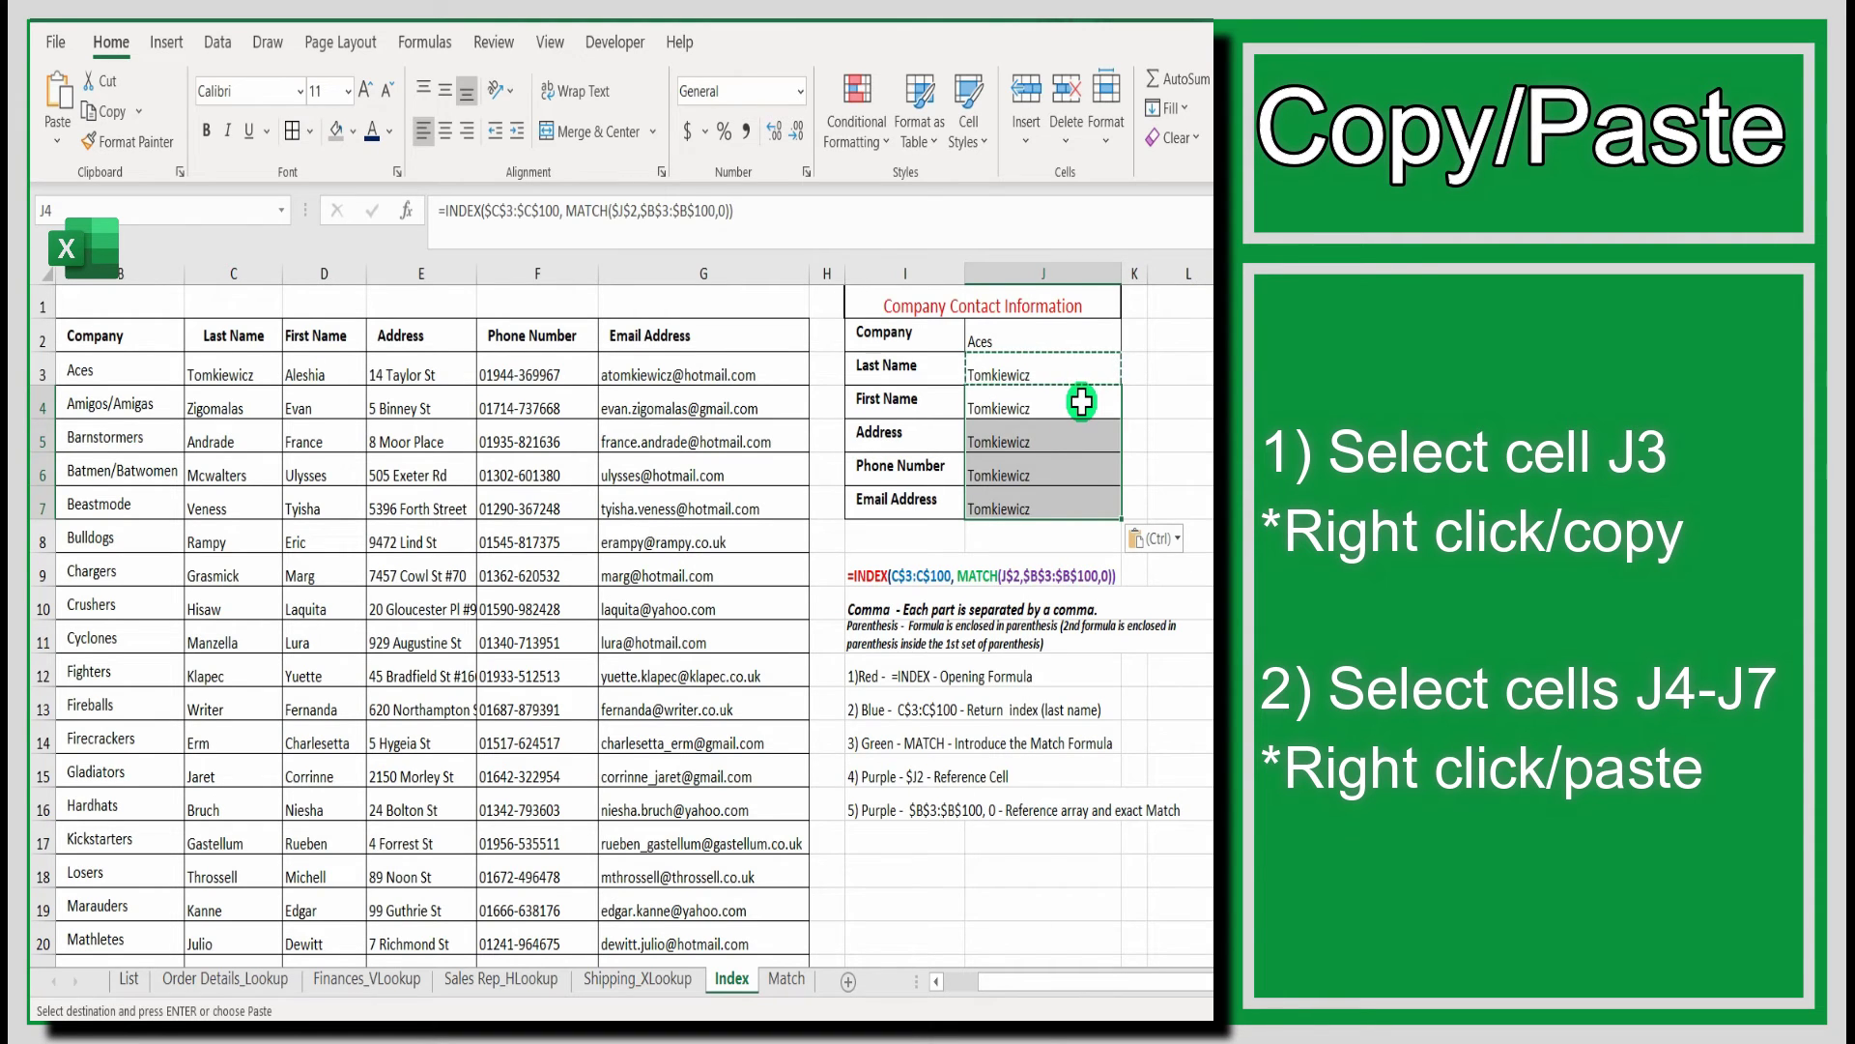
key(Escape)
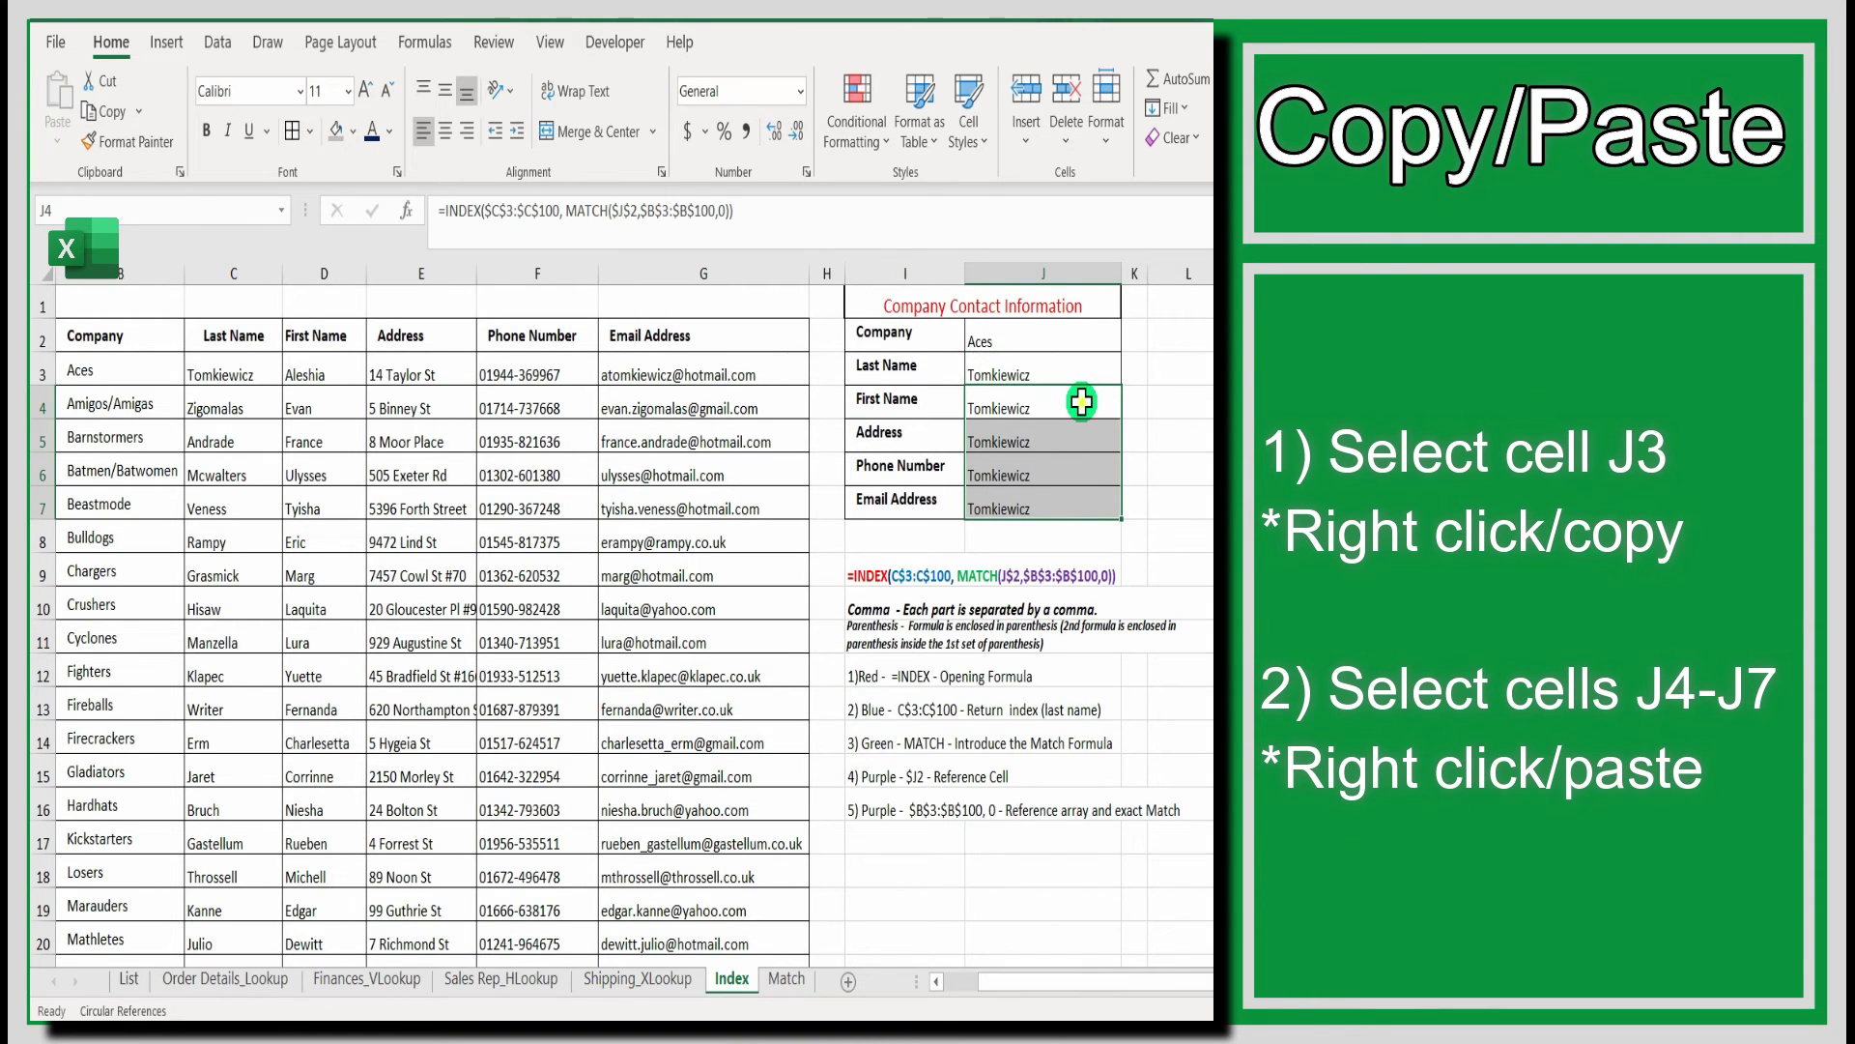
- Change the INDEX return range in the First Name formula in J4 to $D$3:$D$100
click(1081, 401)
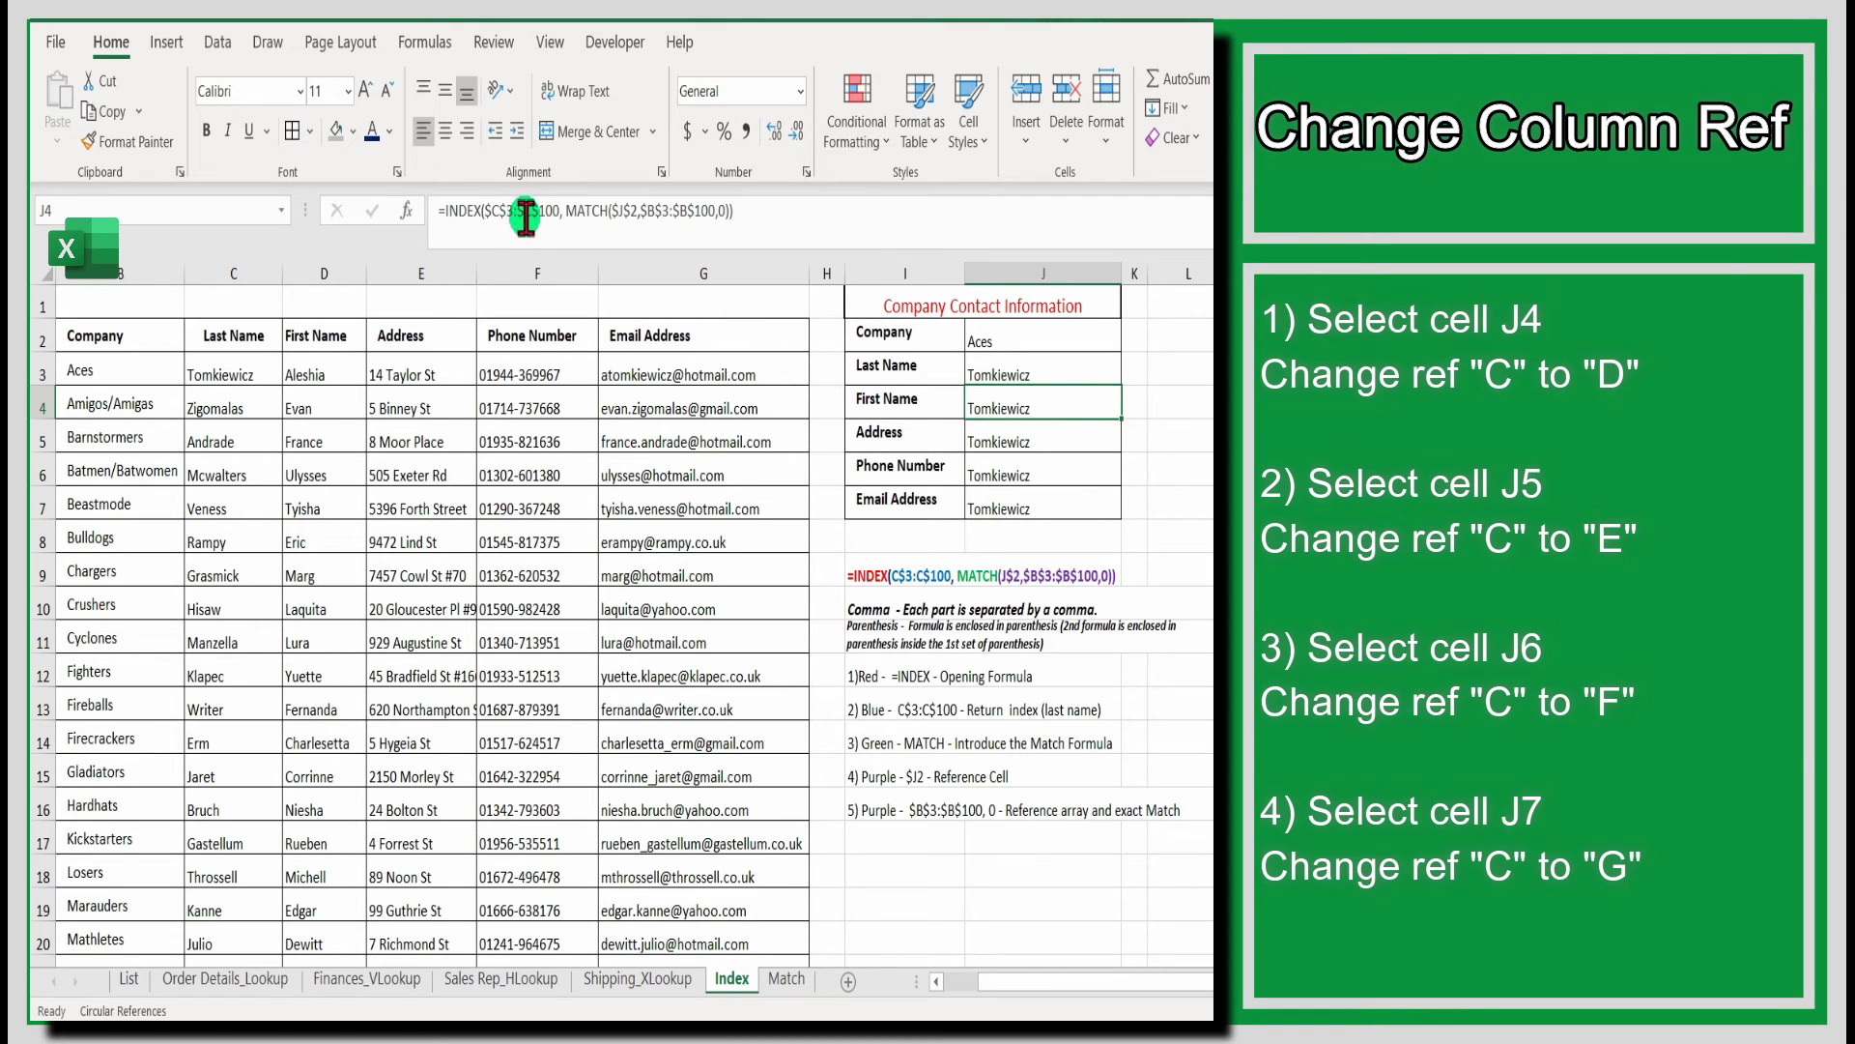
click(491, 213)
drag(489, 212, 533, 211)
text(d$3:$d)
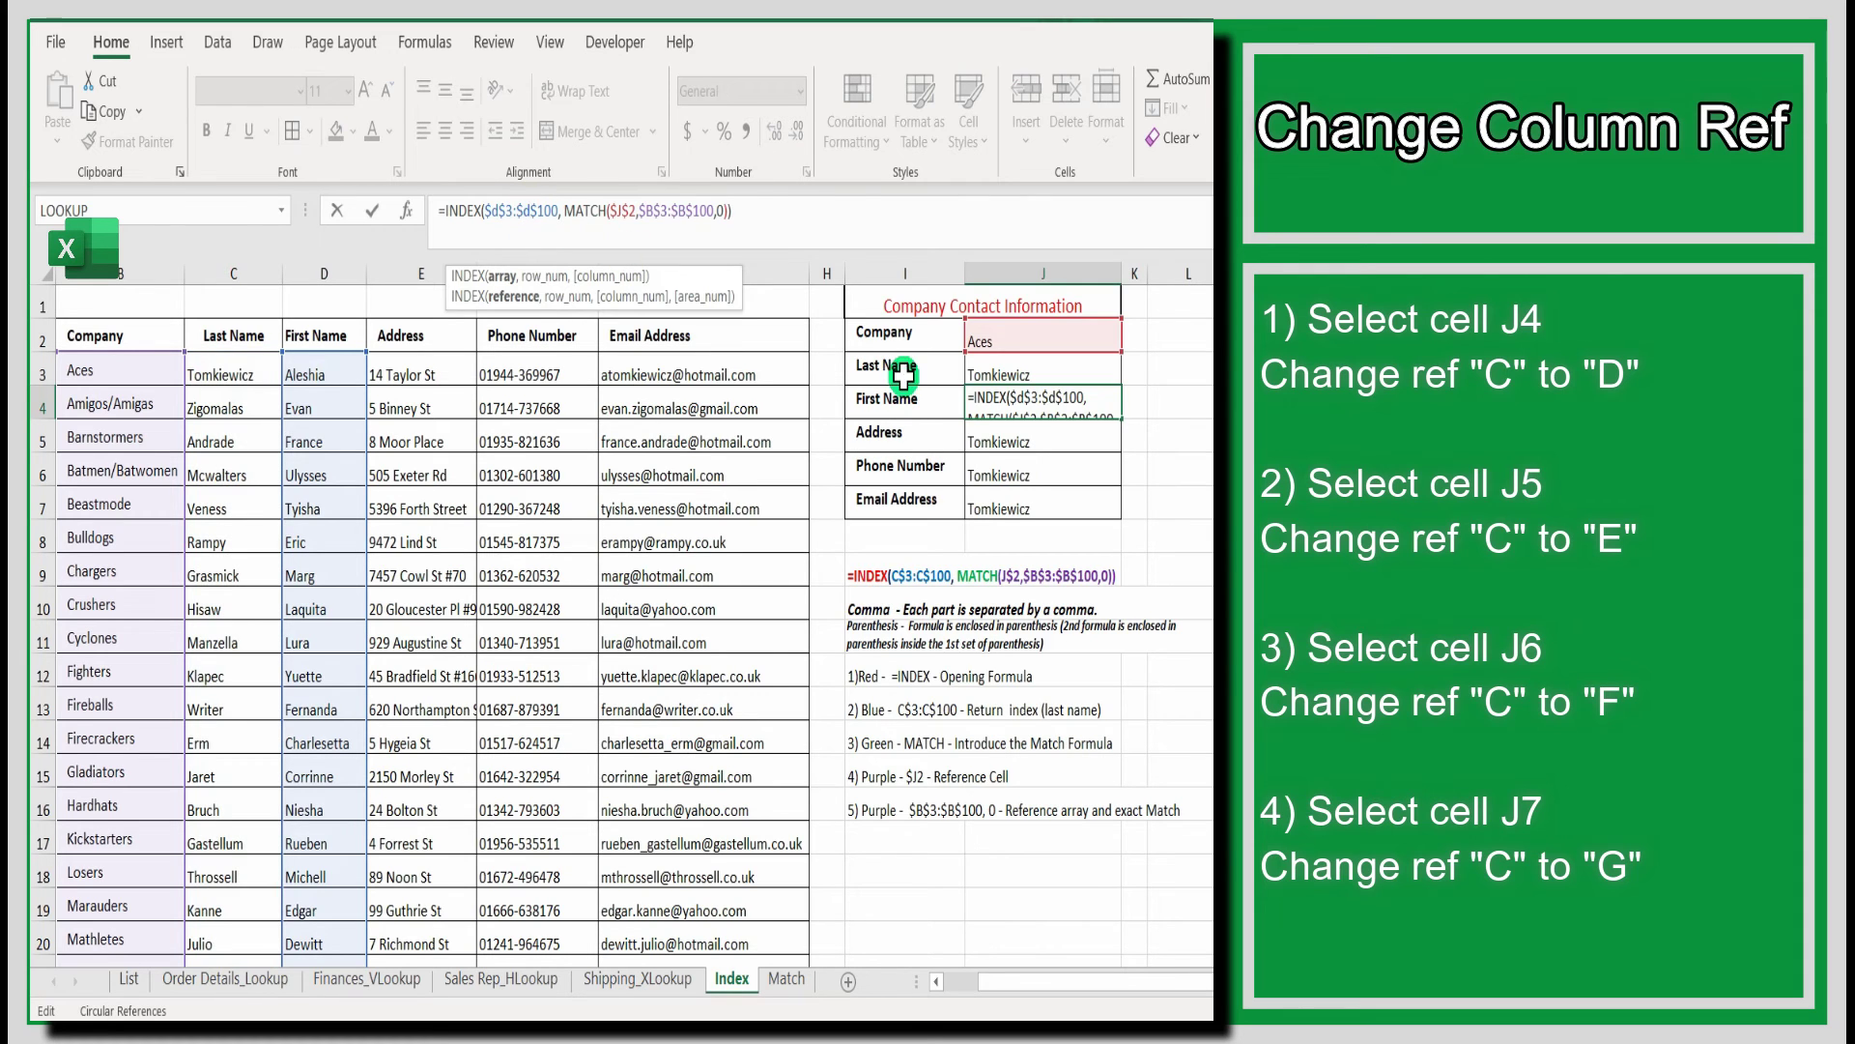
- Change the INDEX return range in the Address formula in J5 to $E$3:$E$100
click(987, 440)
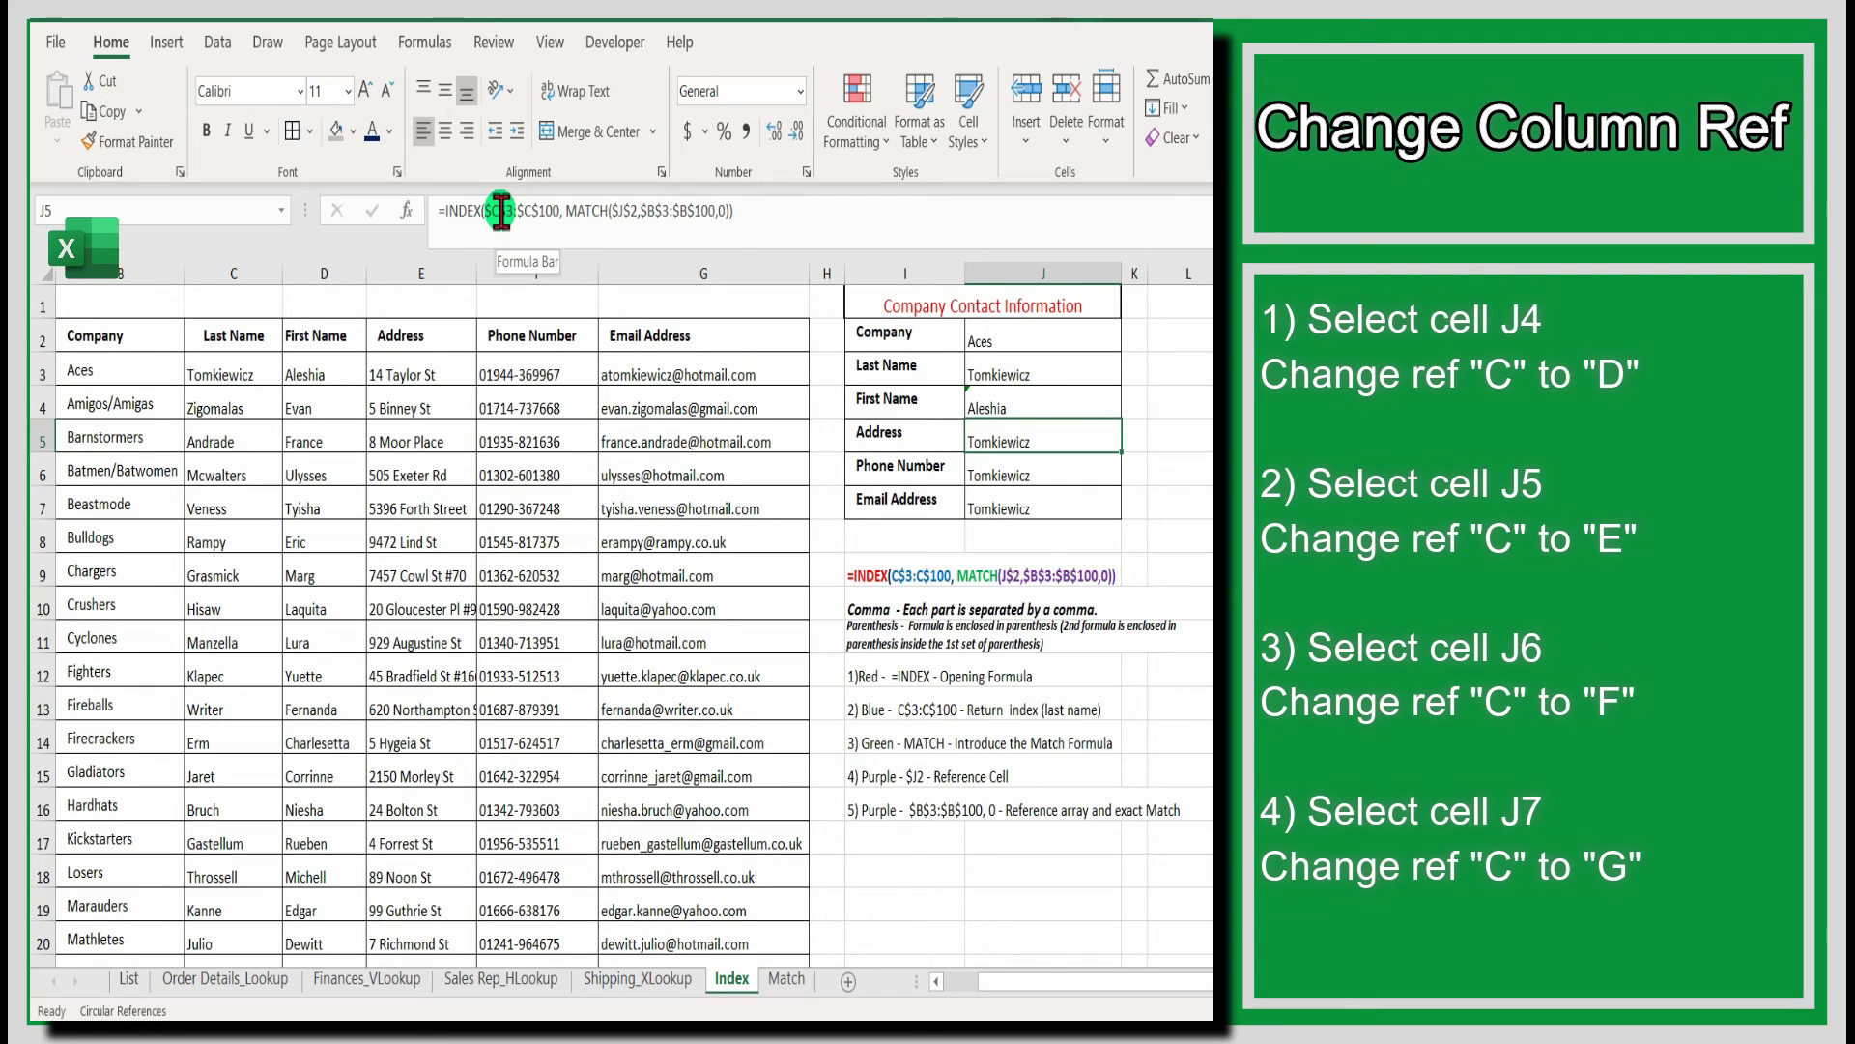
drag(494, 211, 505, 211)
text(e)
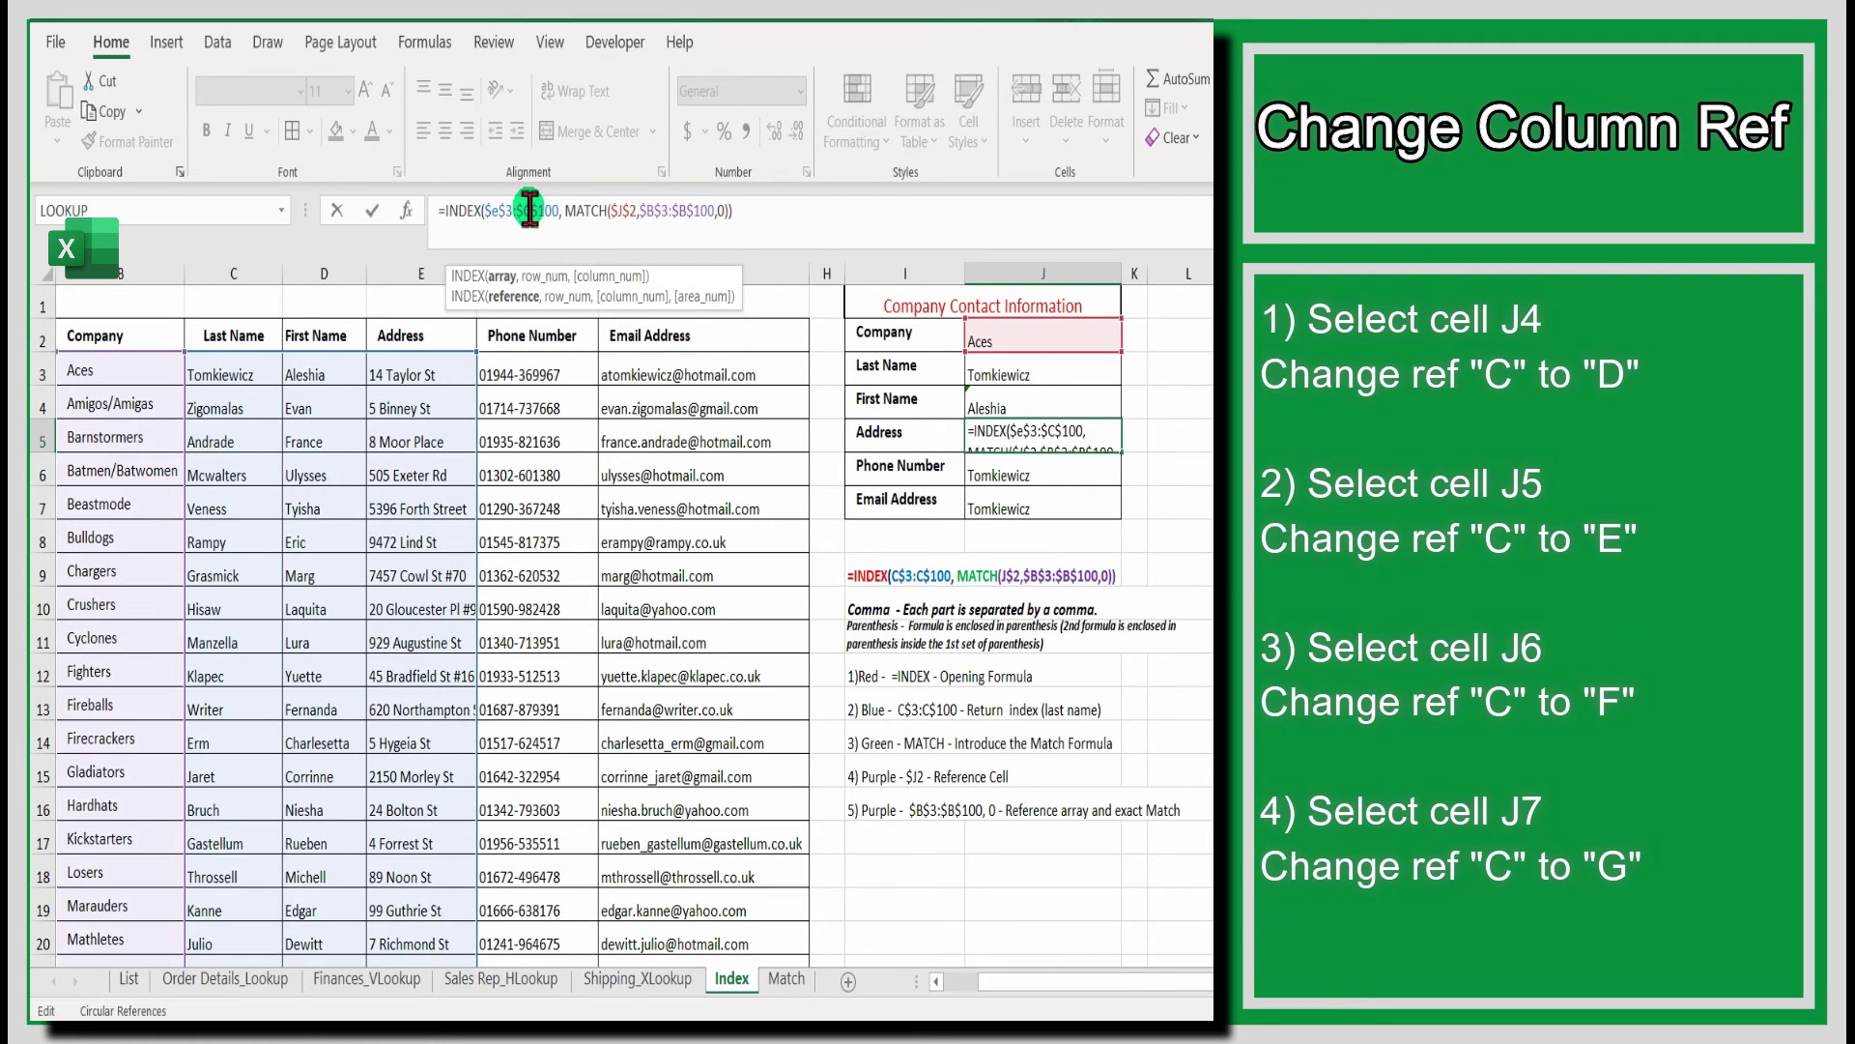
drag(523, 210, 531, 211)
text(e)
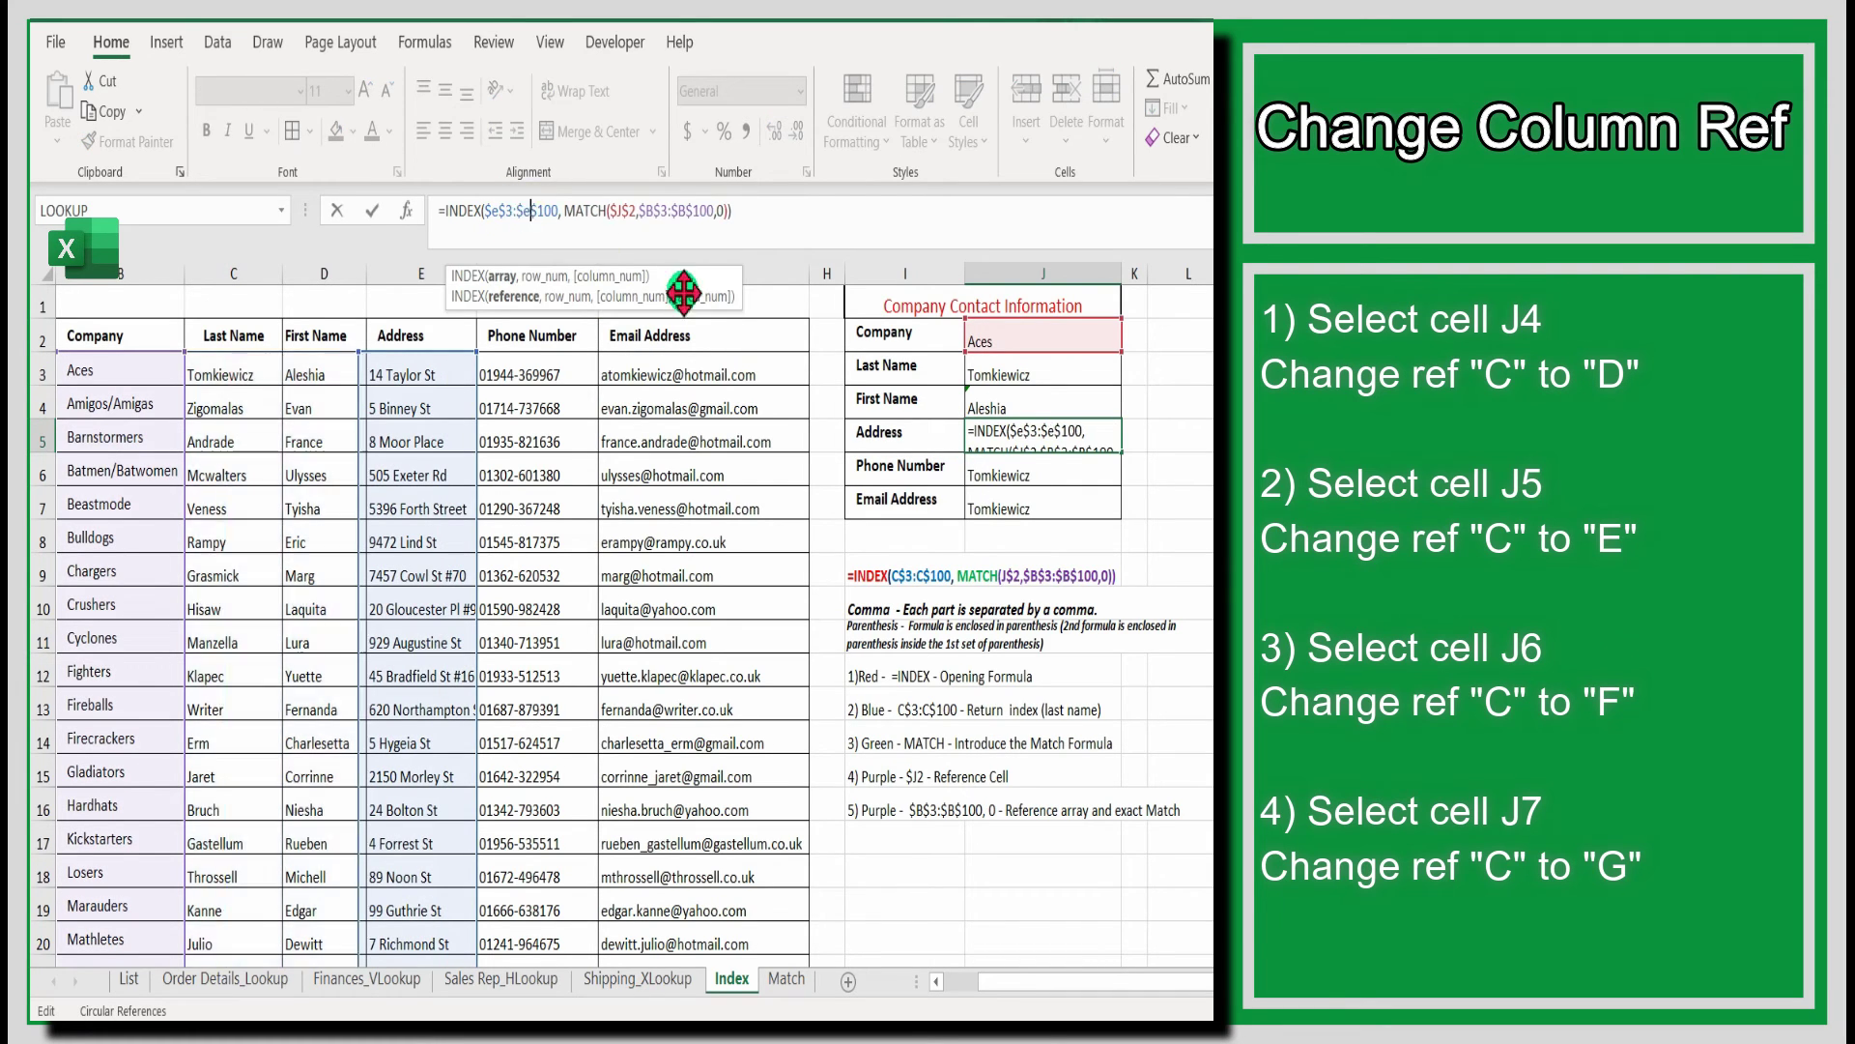
- Change the INDEX return range in the Phone Number formula in J6 to $F$3:$F$100
click(989, 470)
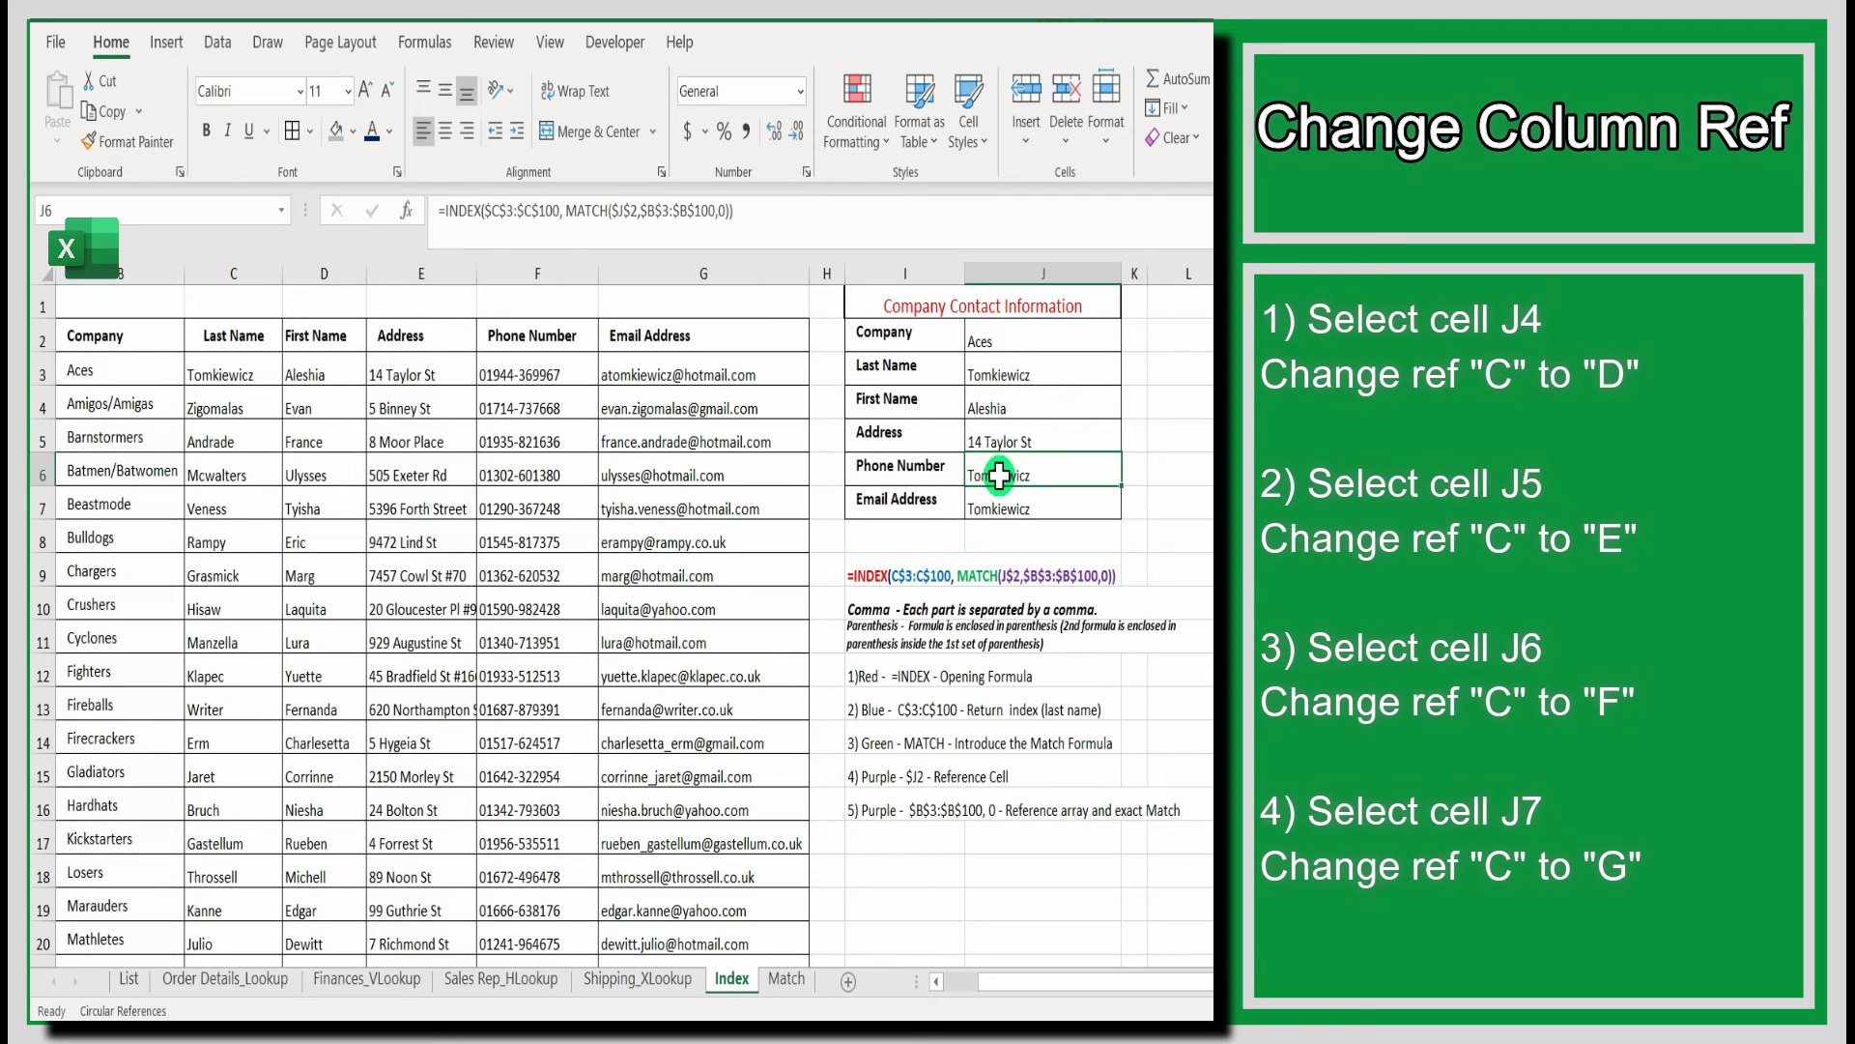
click(495, 210)
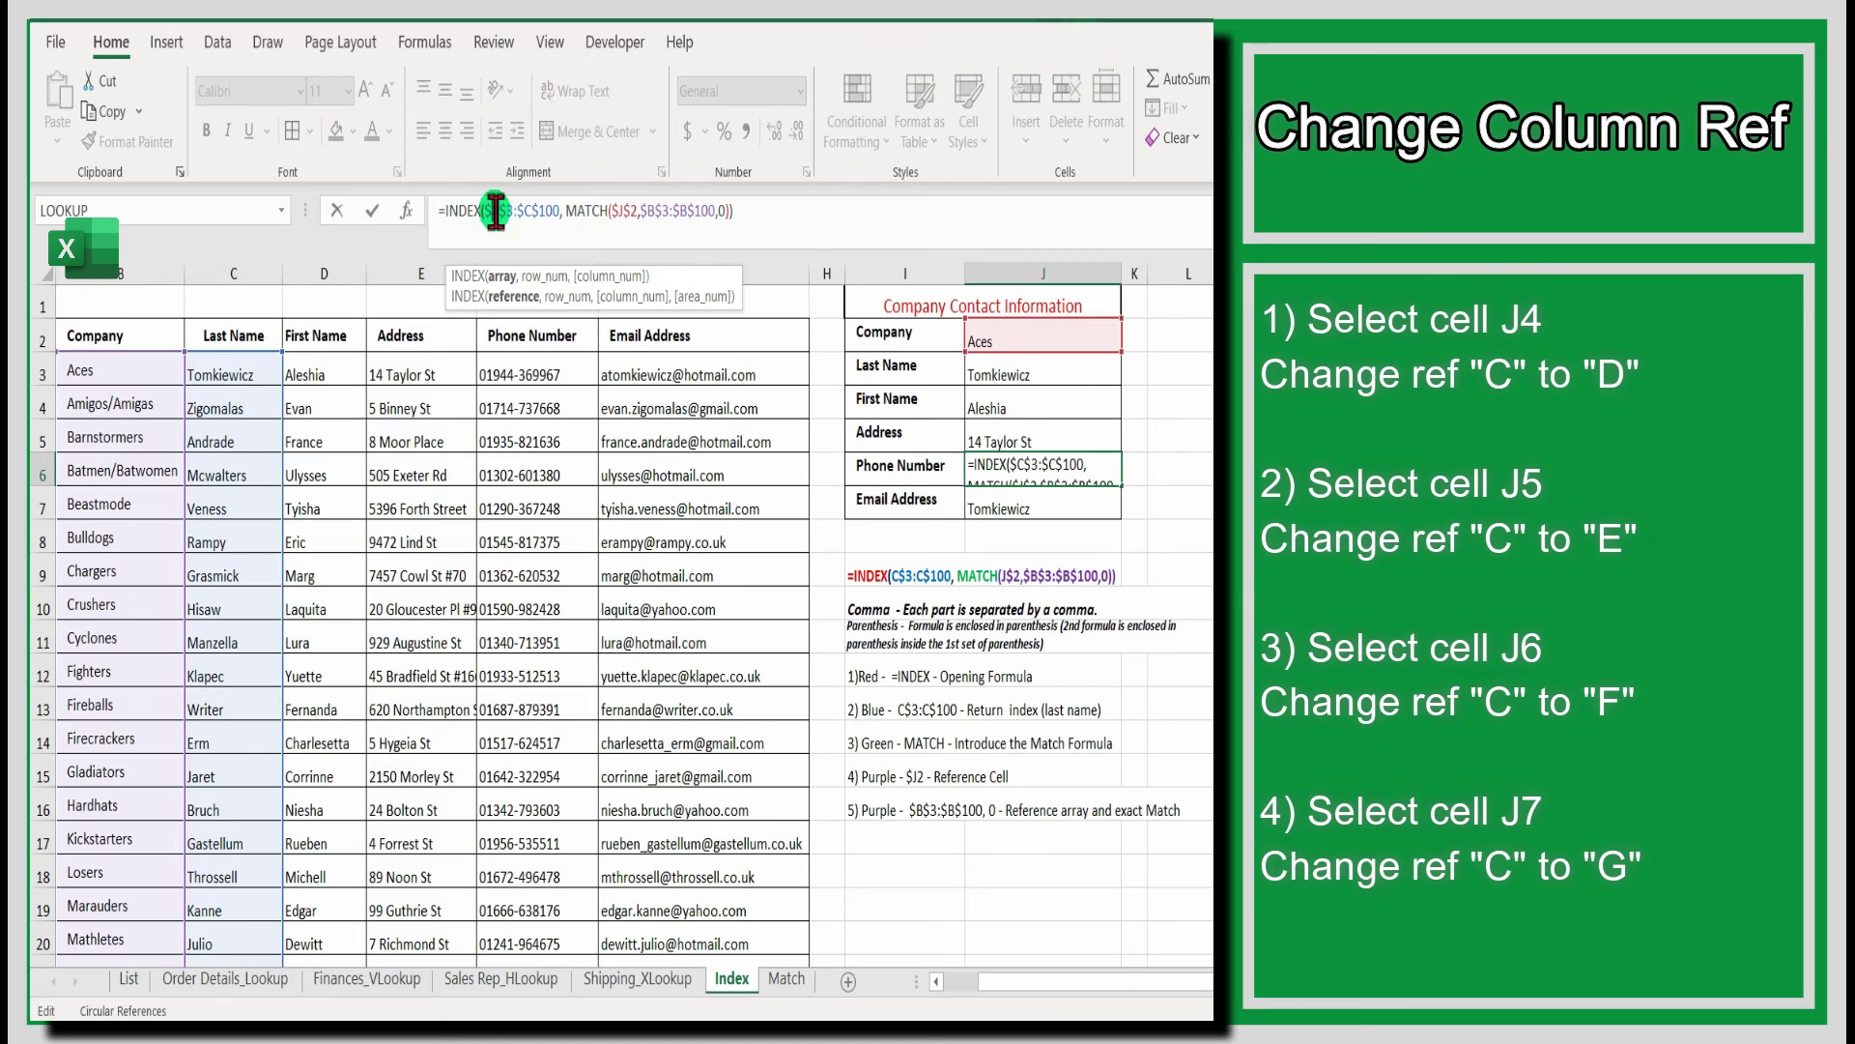
text(f)
drag(520, 210, 527, 211)
text(f)
- Change the INDEX return range in the Email Address formula in J7 to $G$3:$G$100 and enter the formula
click(1010, 510)
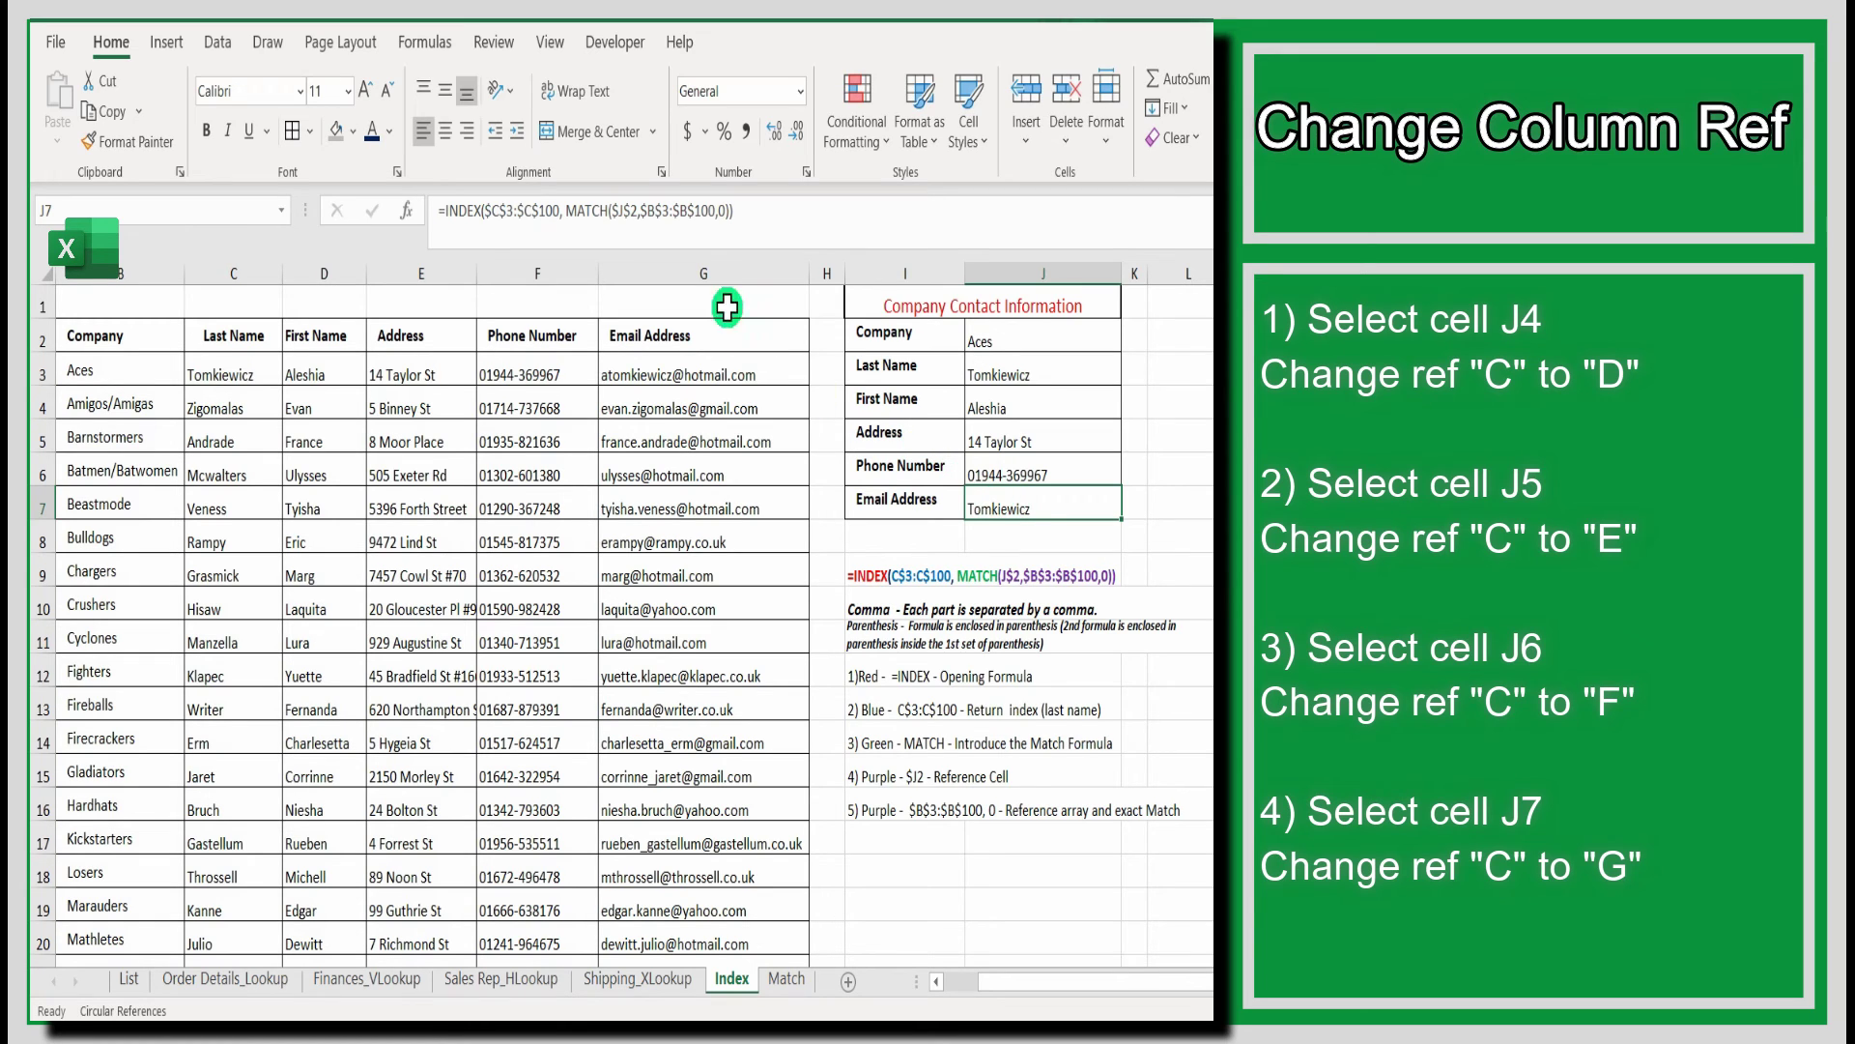
click(499, 210)
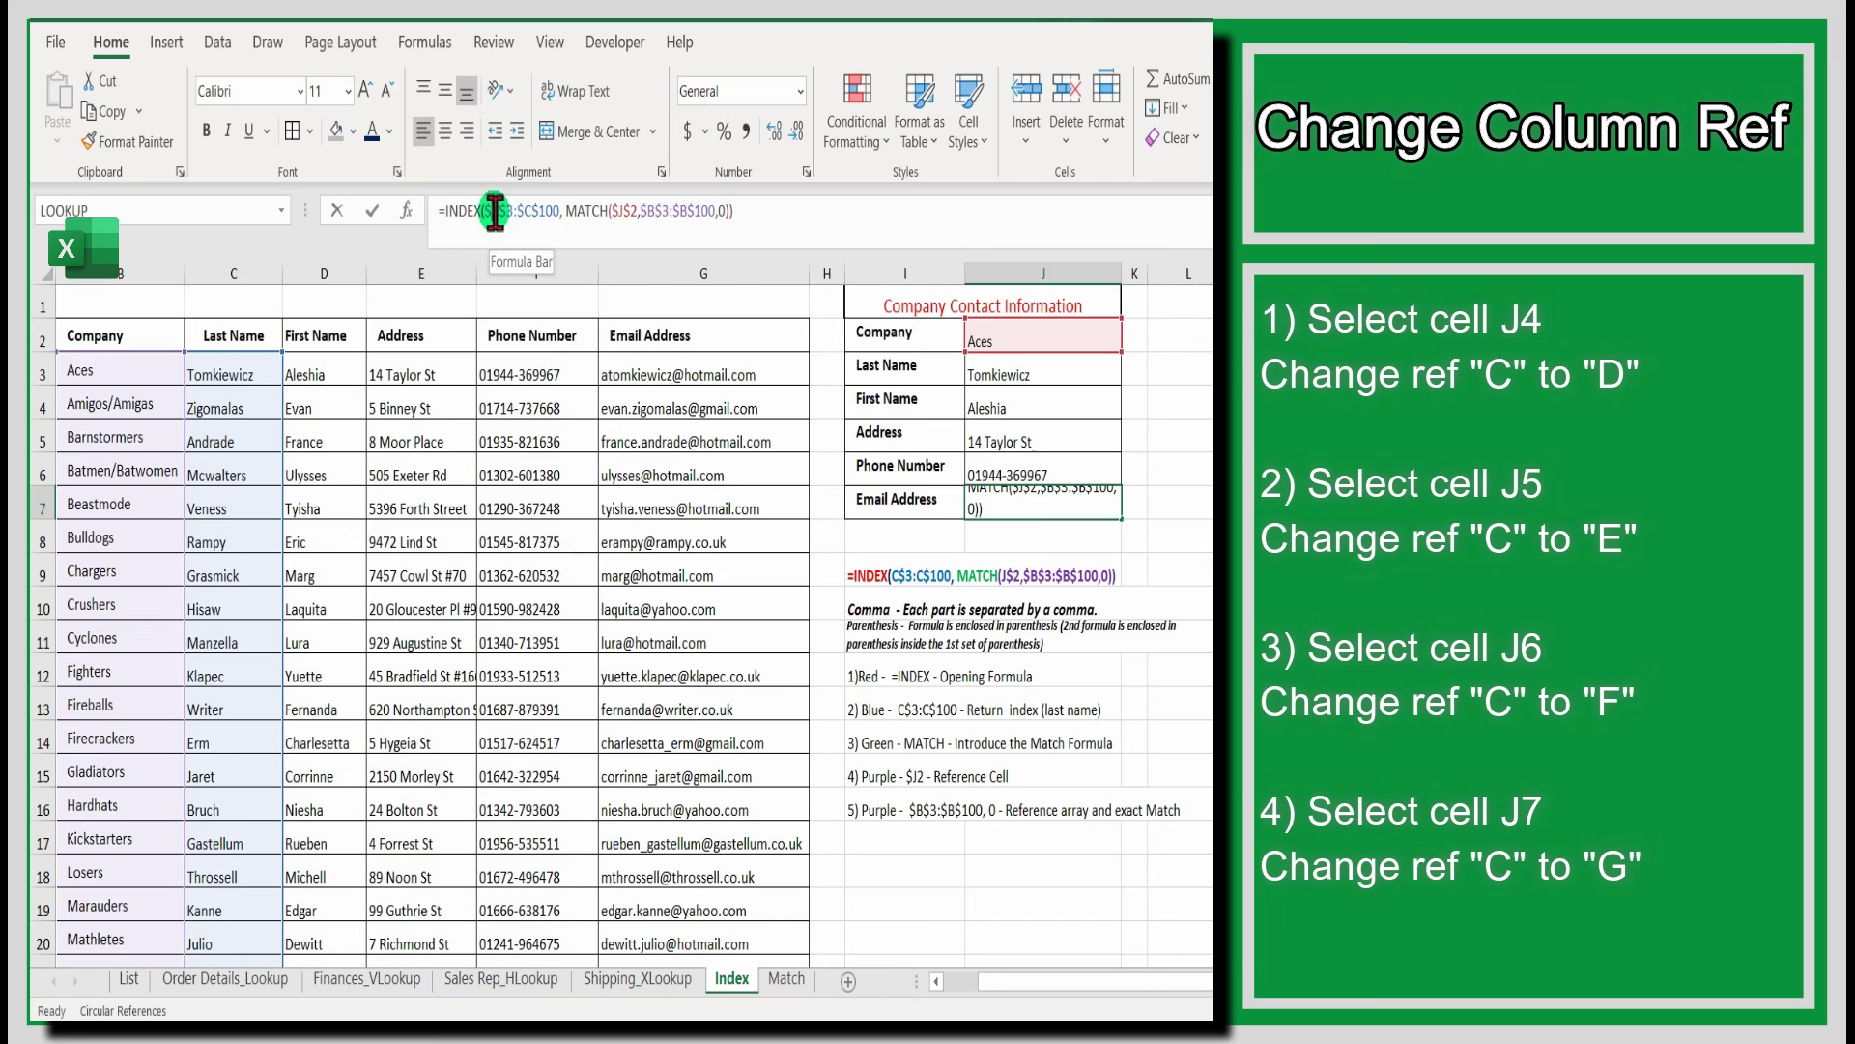
text(g$3:$)
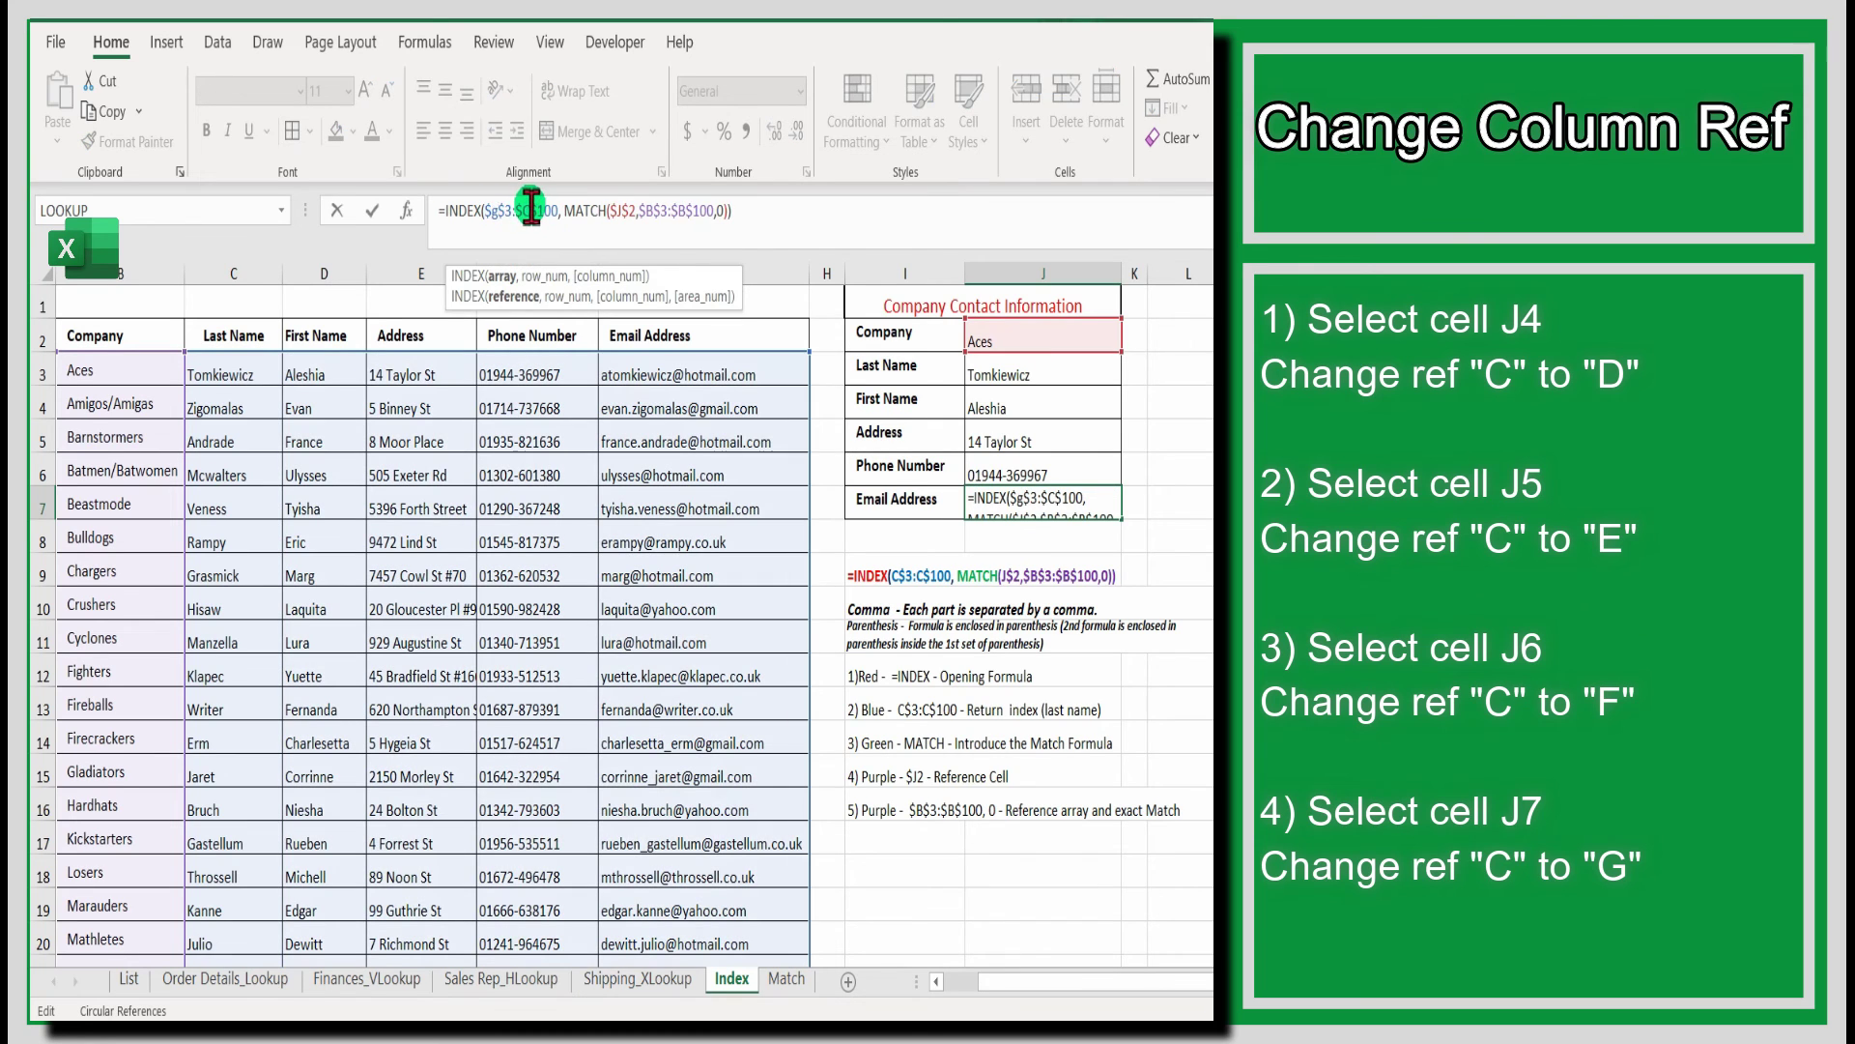
text(g)
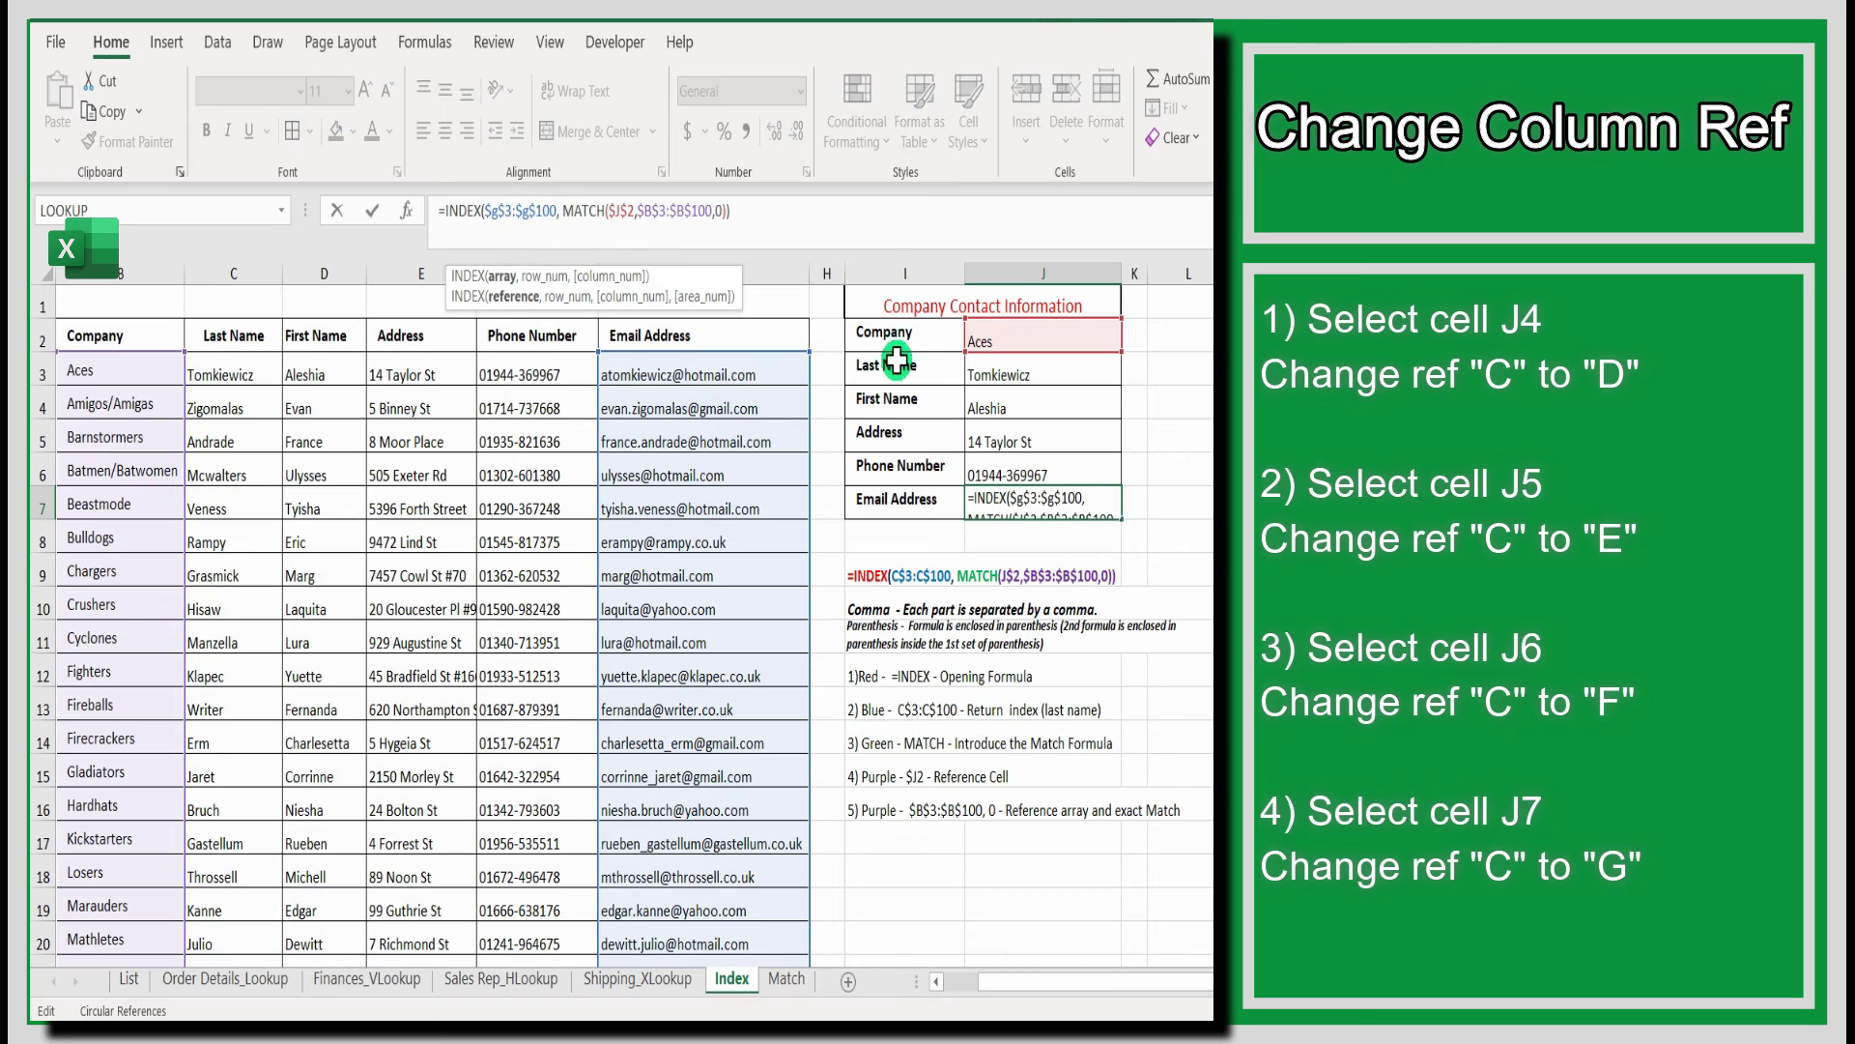
click(794, 221)
click(1135, 703)
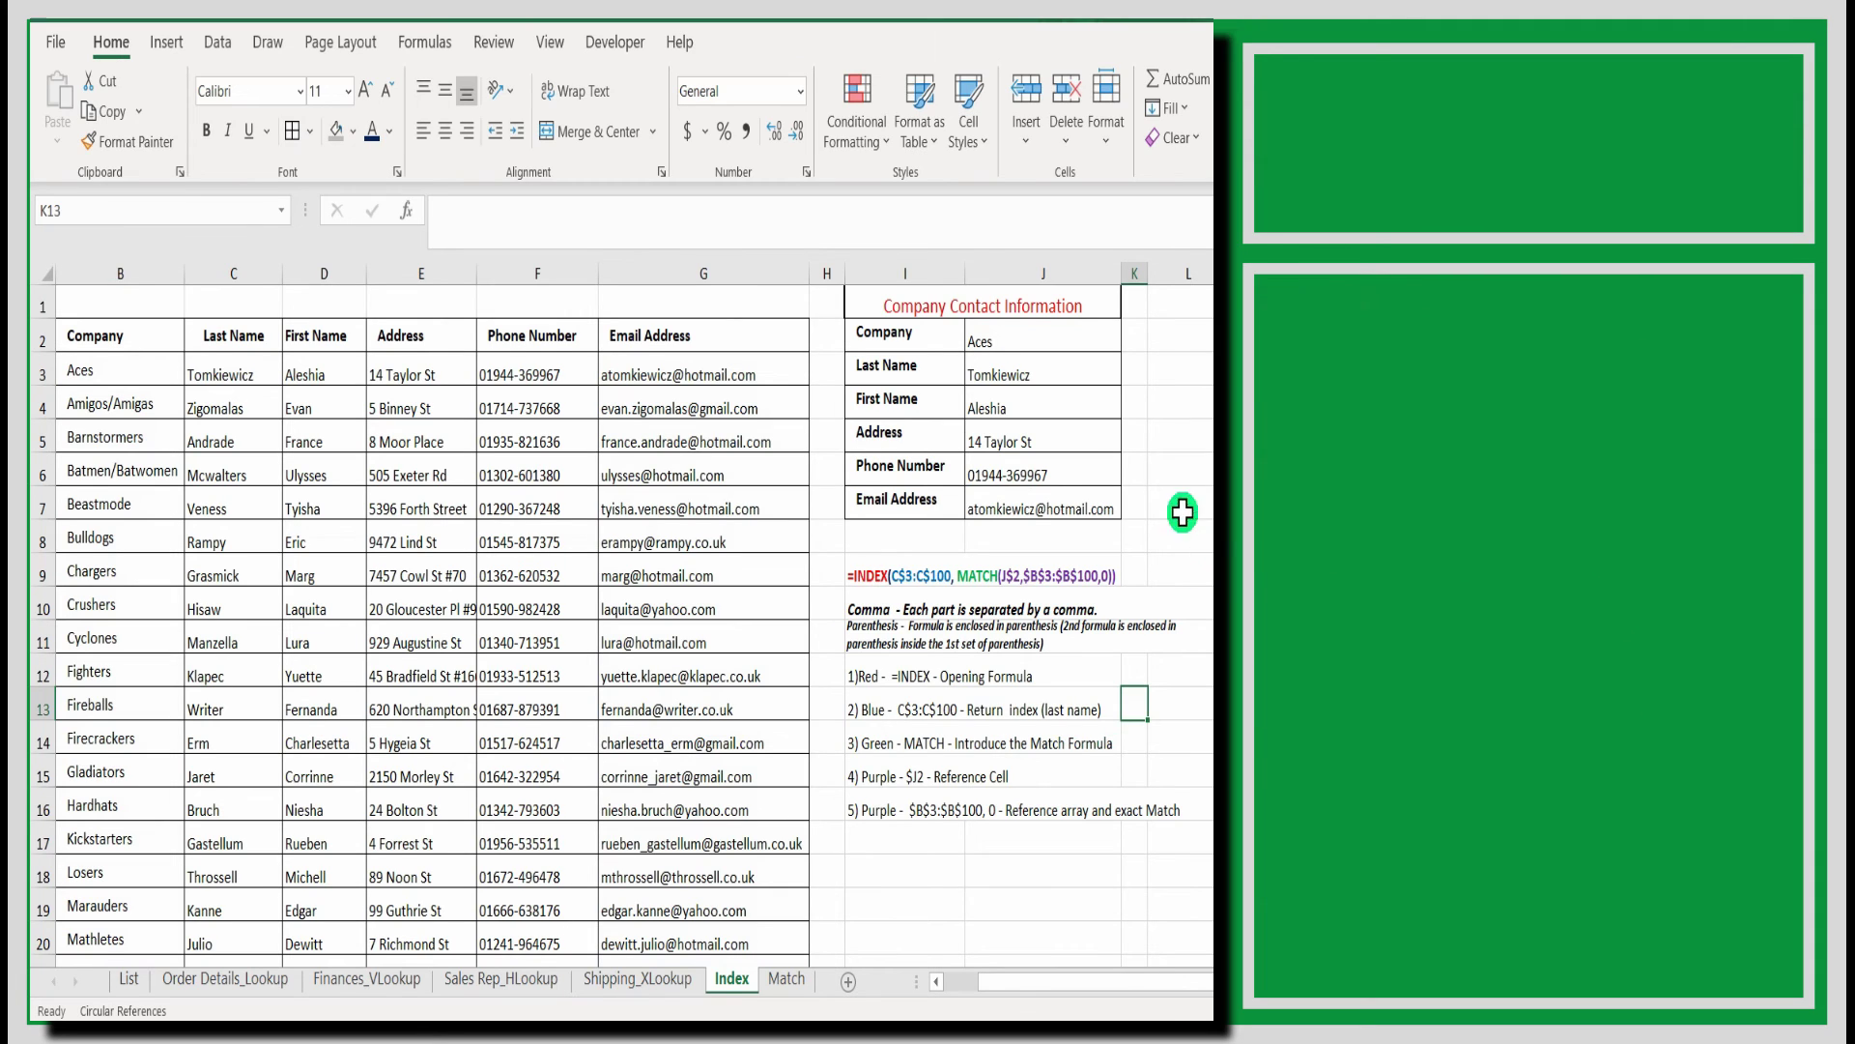
- Enter Chargers as the company in J2 and compare the returned details with the Chargers row of the source table
click(1050, 339)
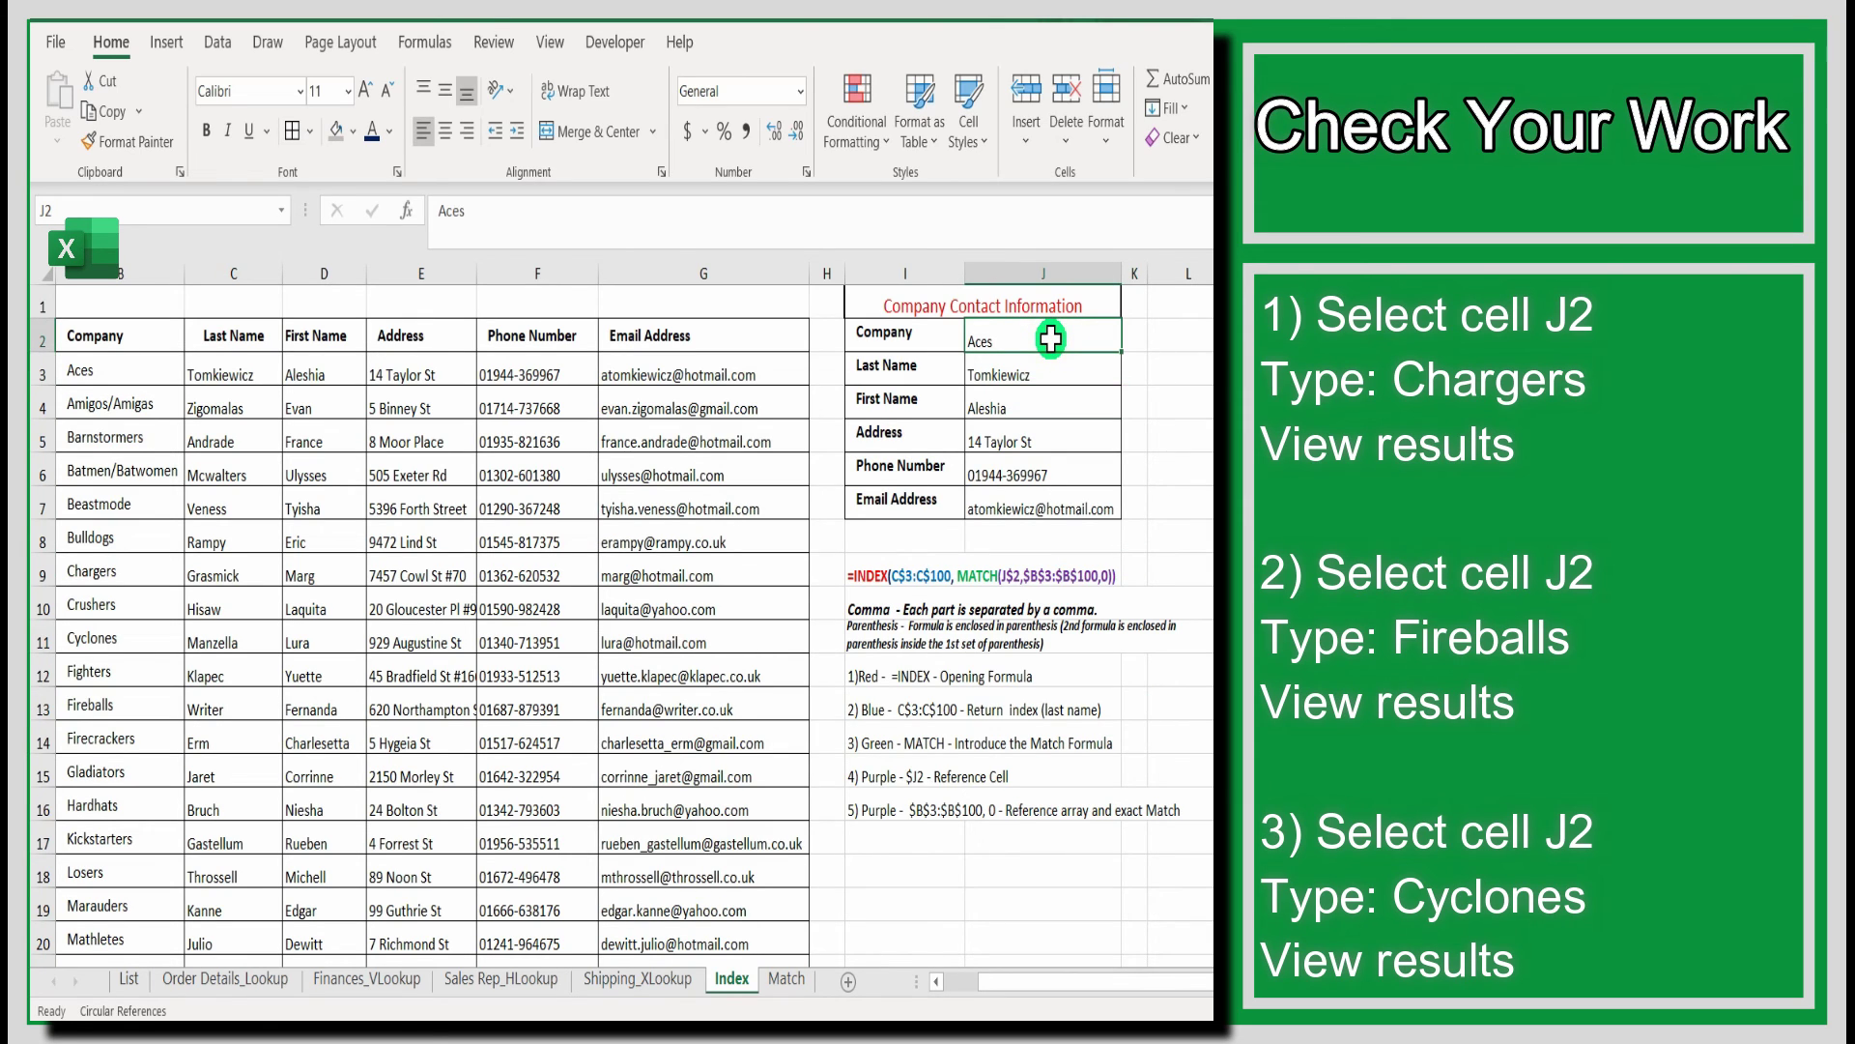
text(cha)
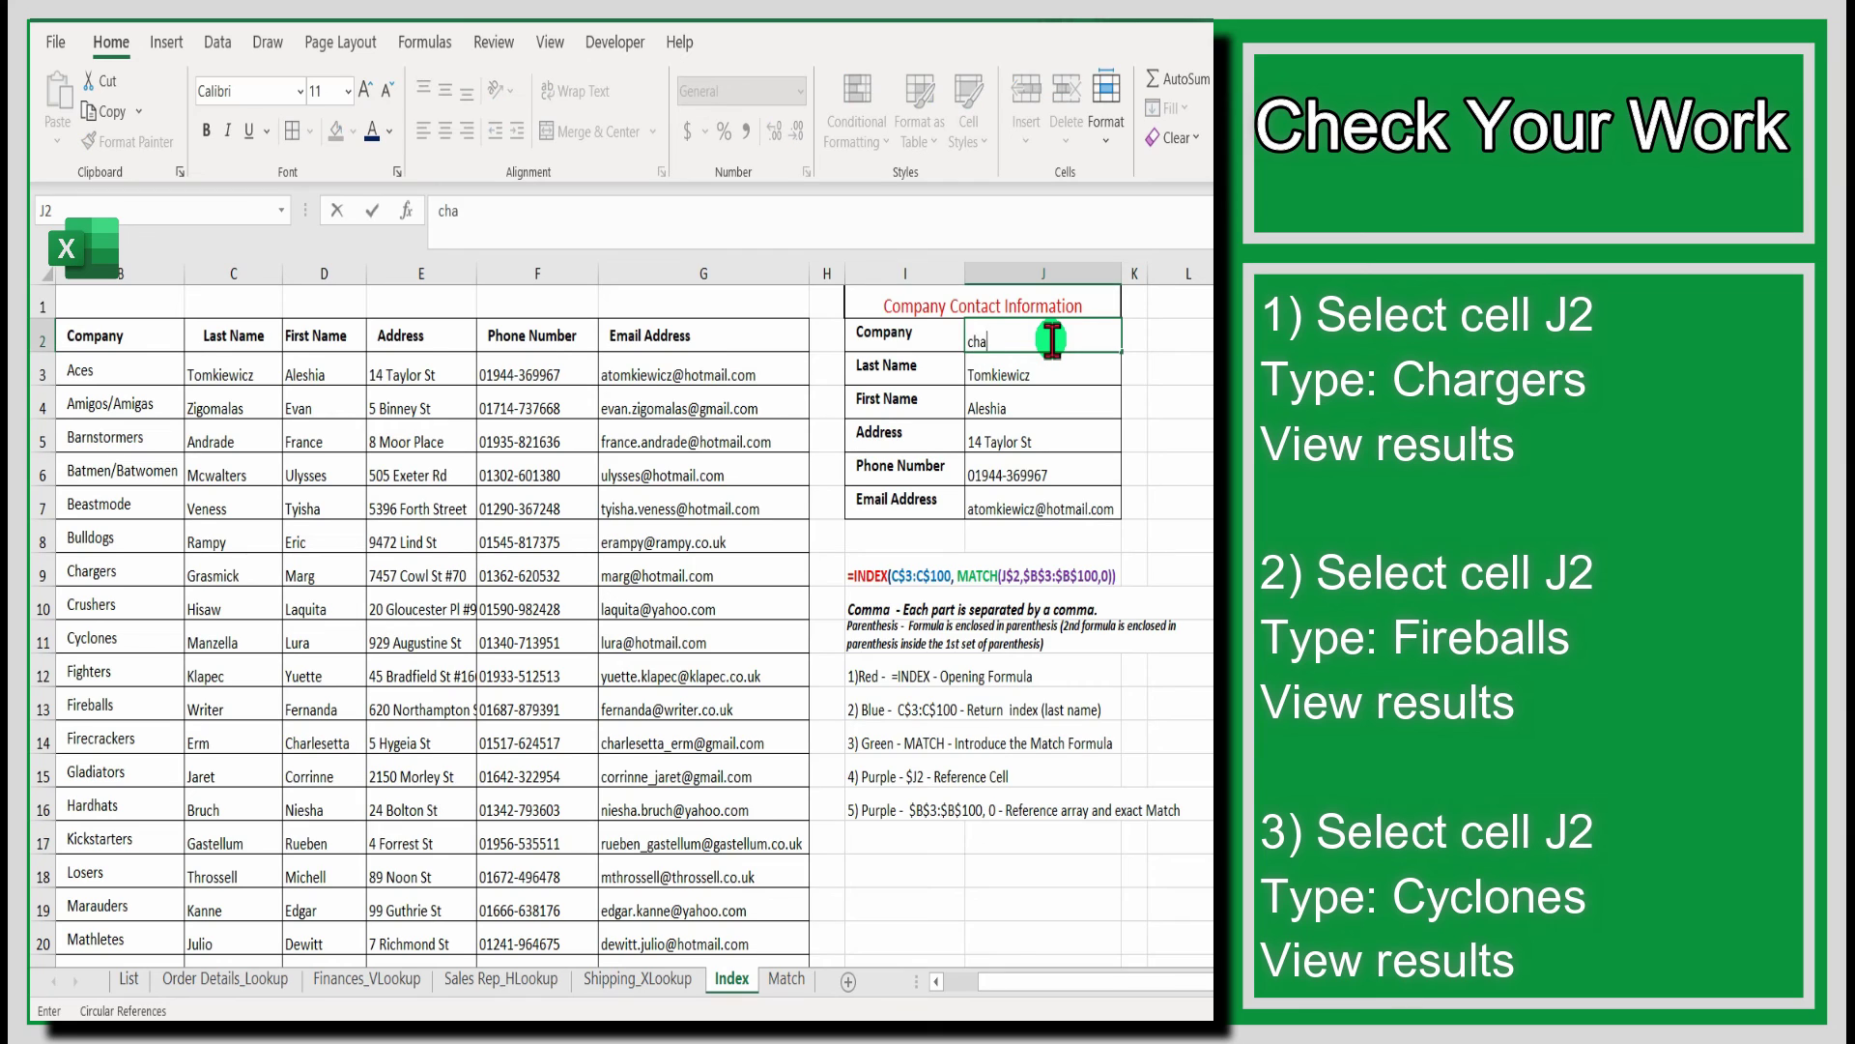
text(rgers)
click(1131, 471)
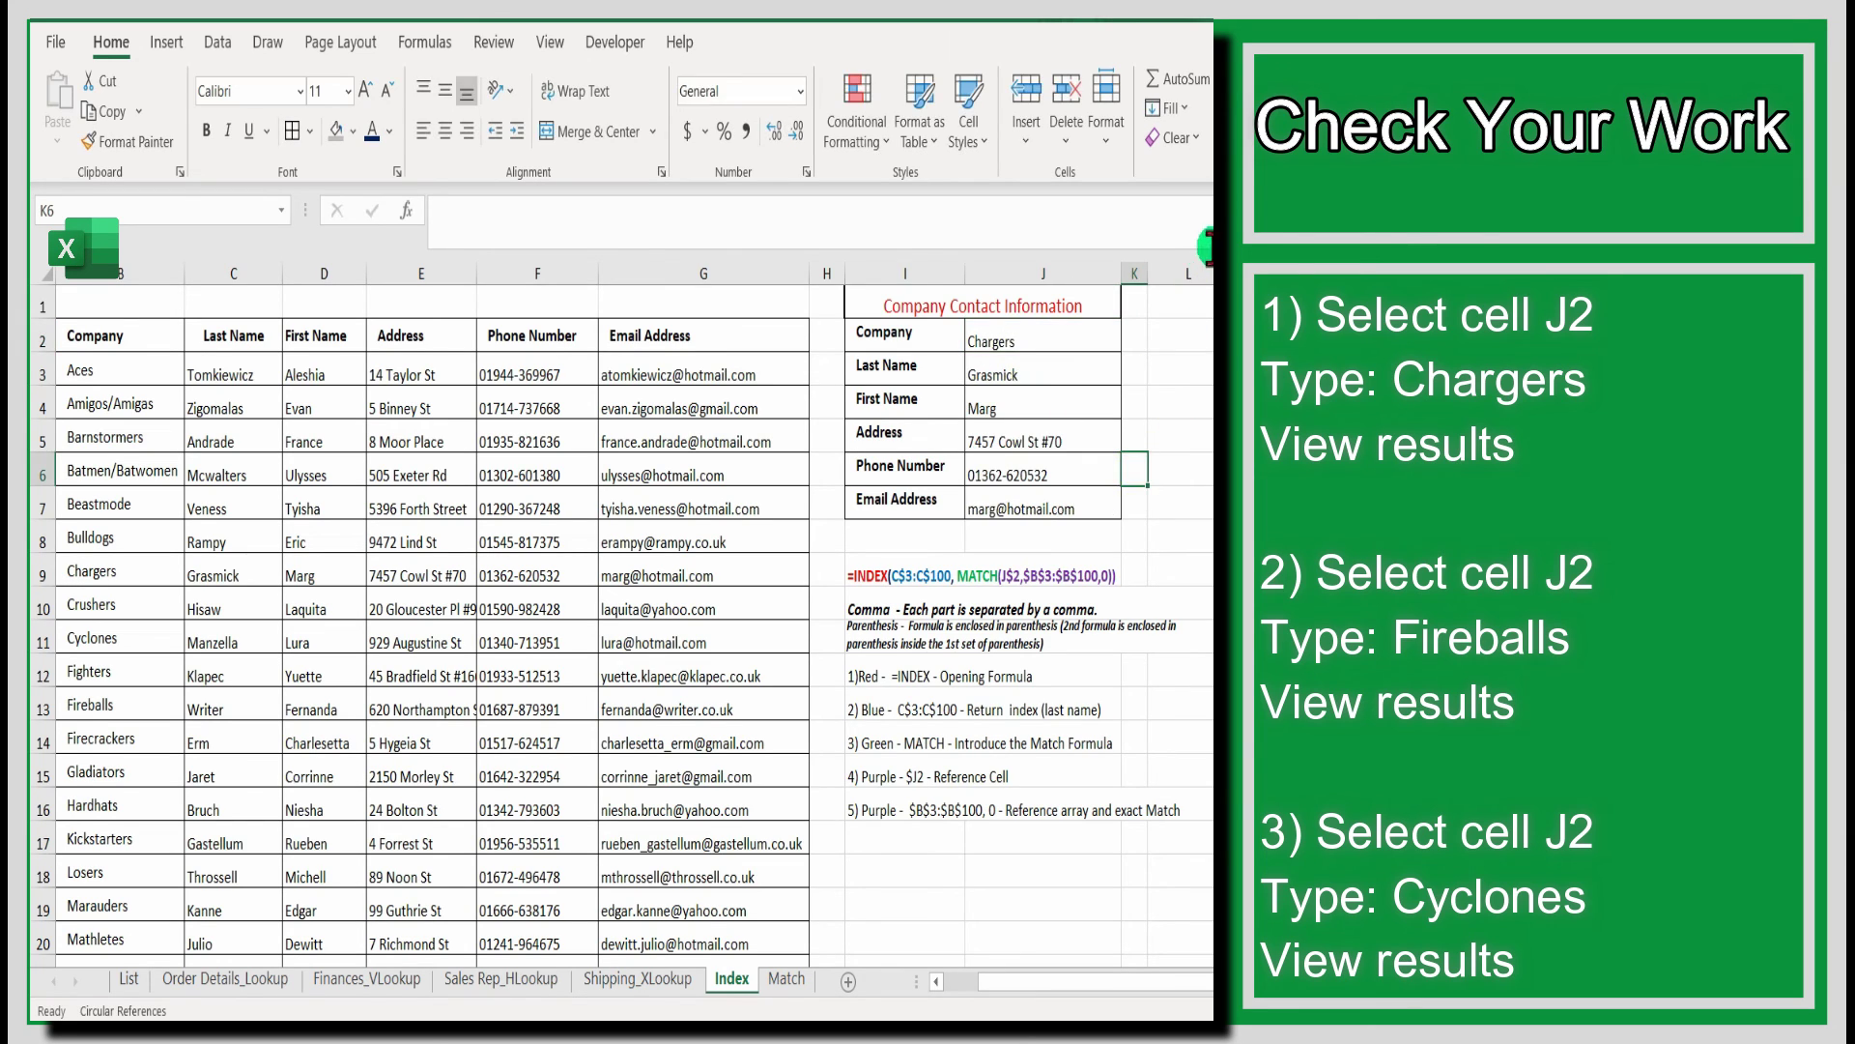
key(ctrl+2)
mouse_move(59, 554)
mouse_down()
mouse_move(310, 594)
mouse_move(807, 585)
mouse_up()
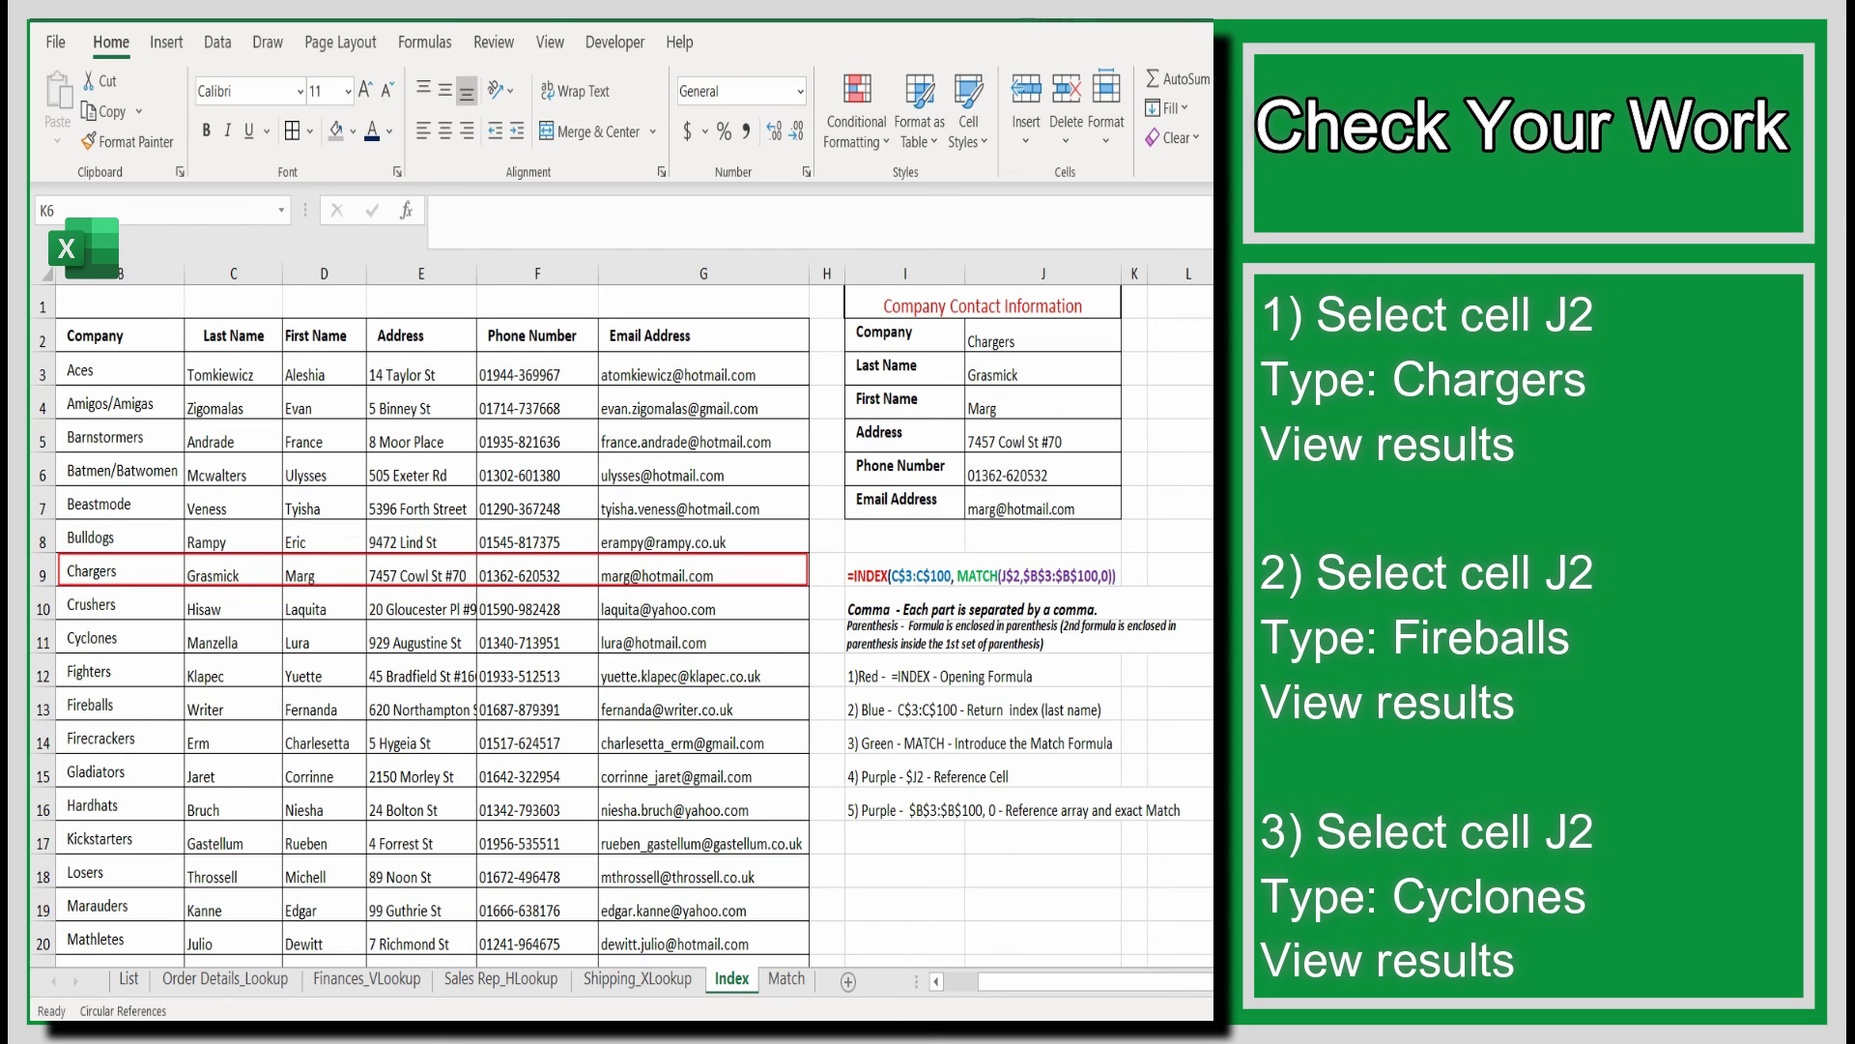
key(e)
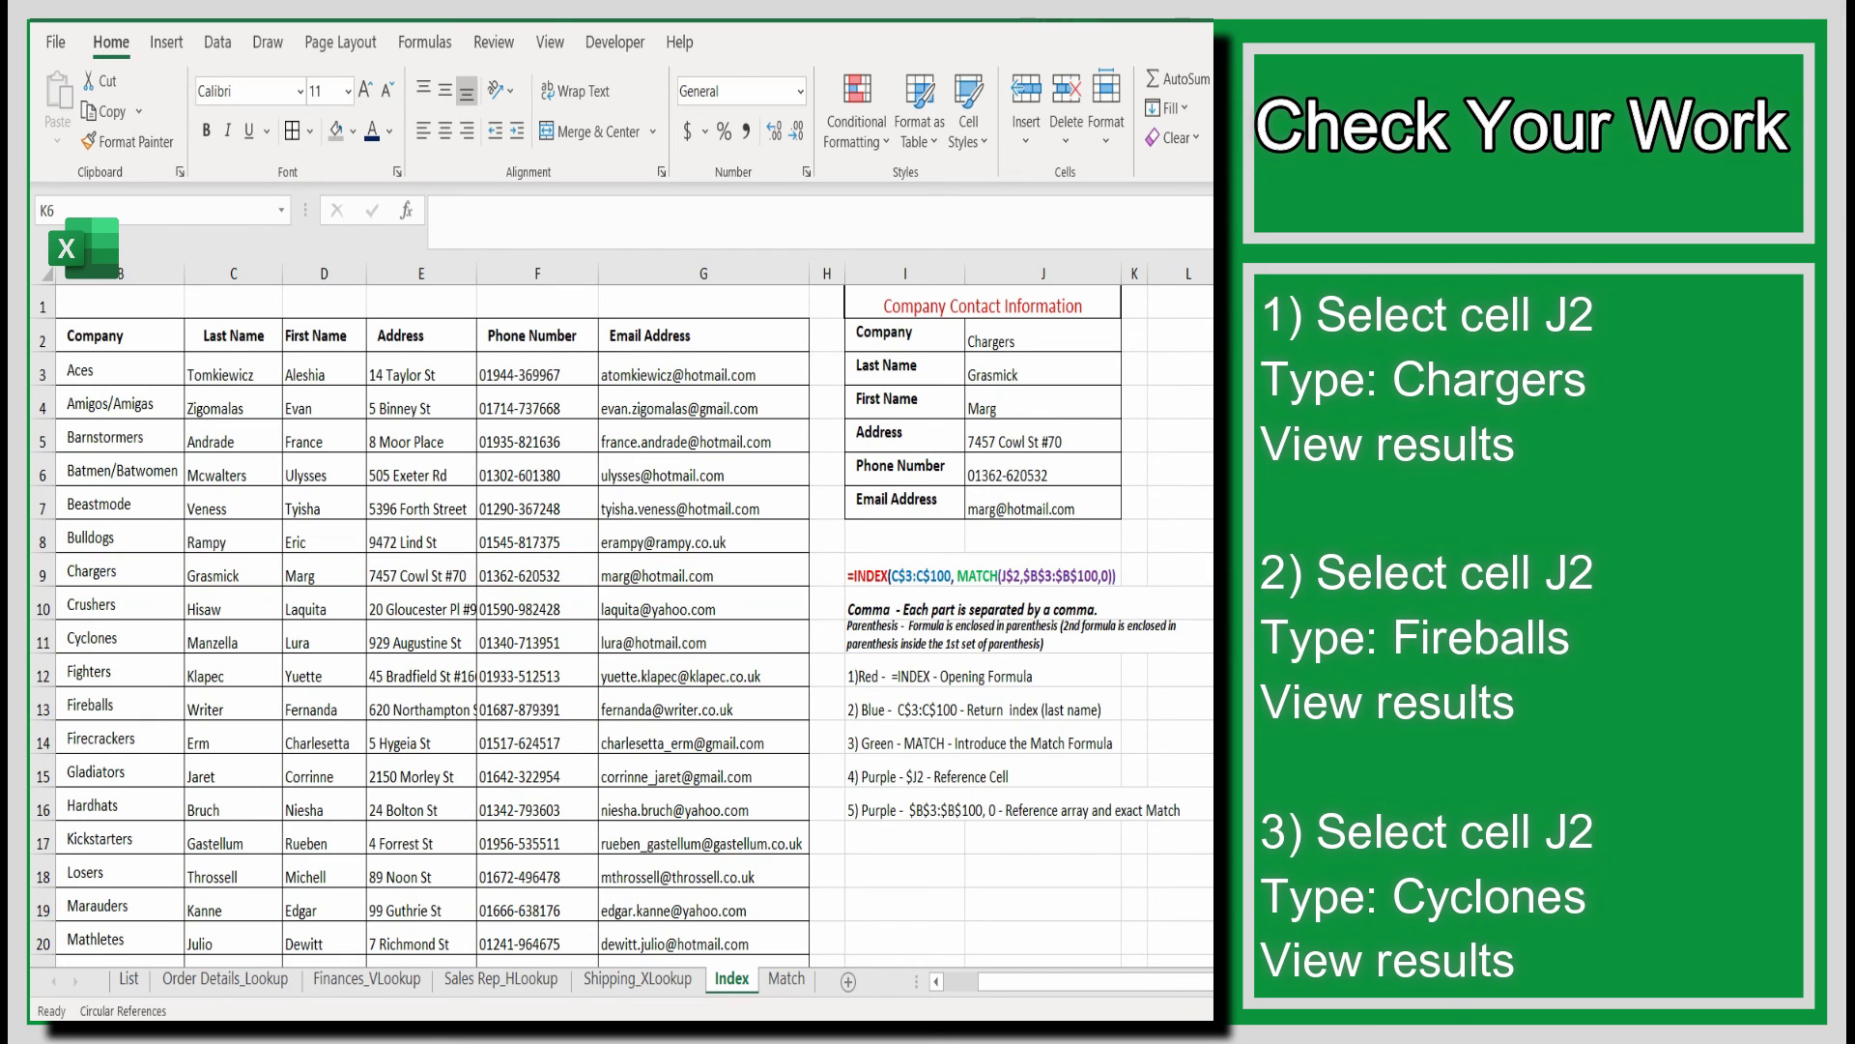
- Replace the company in J2 with Fireballs and compare the returned details with the Fireballs row
double_click(1030, 340)
key(BackSpace)
key(BackSpace)
key(BackSpace)
key(BackSpace)
key(BackSpace)
key(BackSpace)
key(BackSpace)
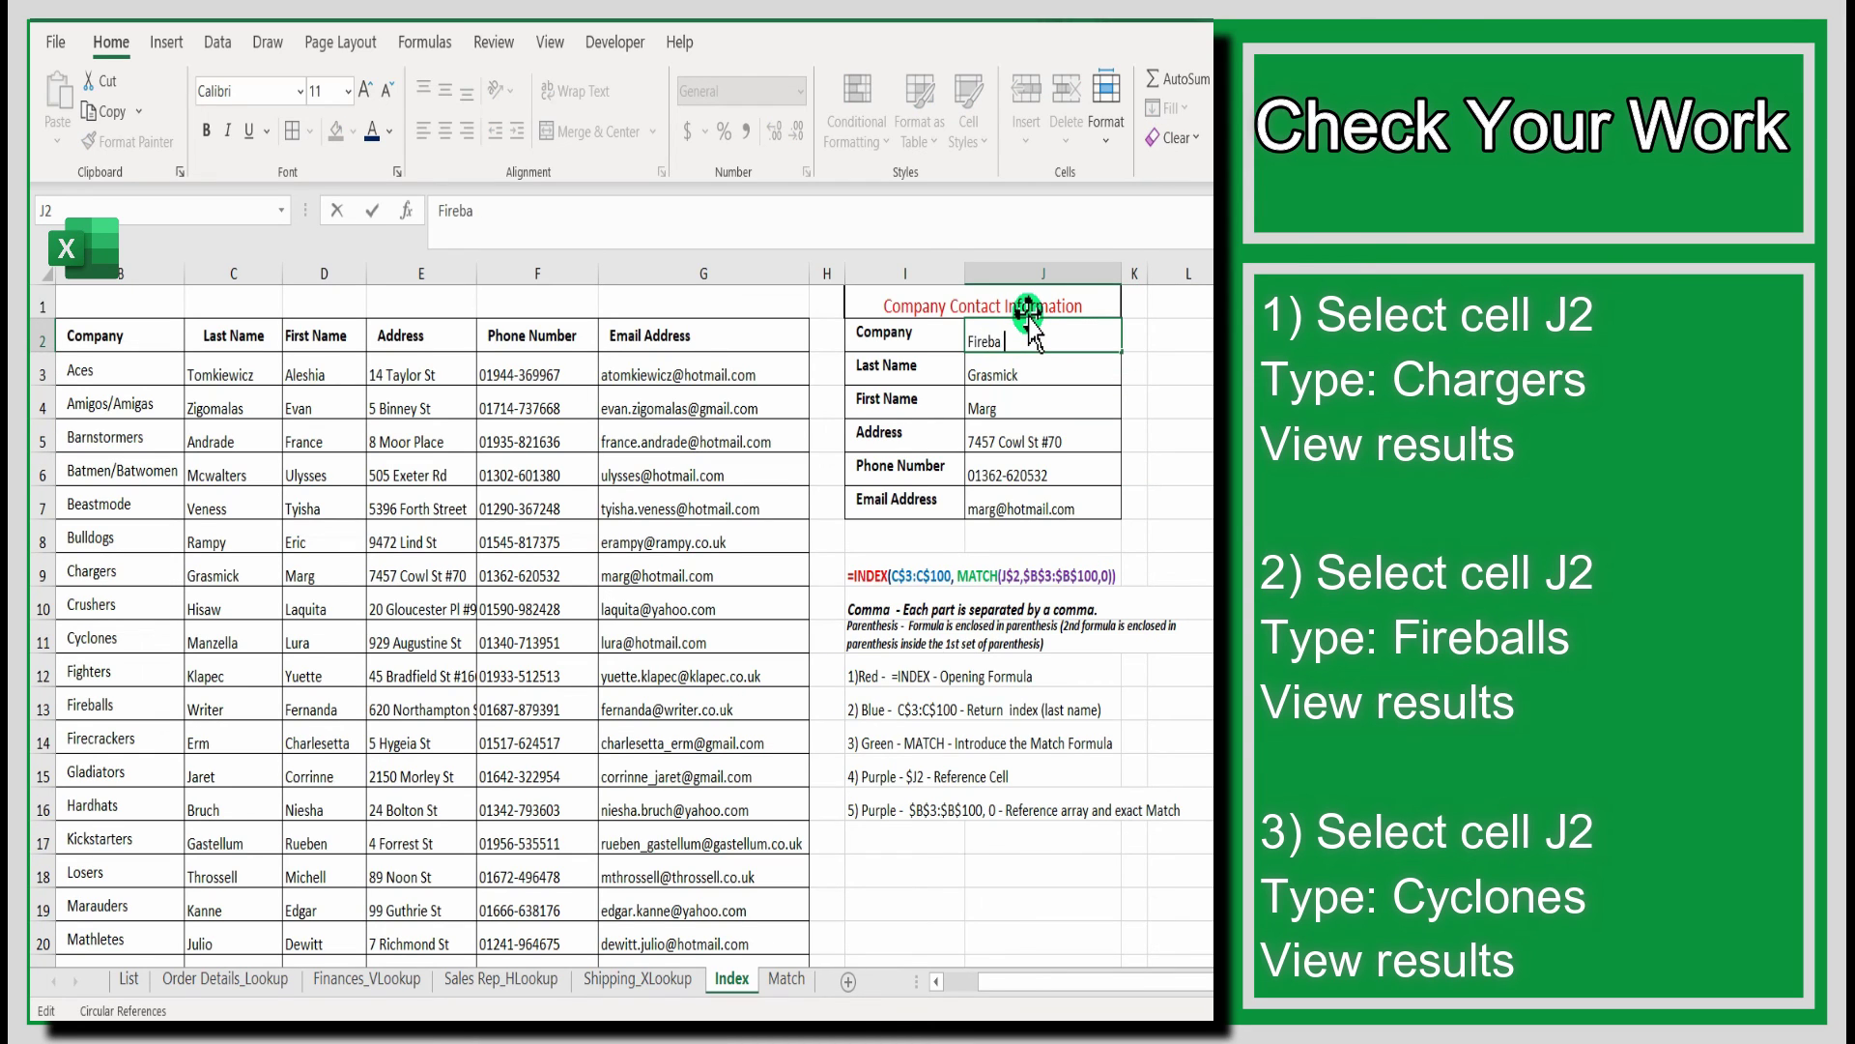
key(Return)
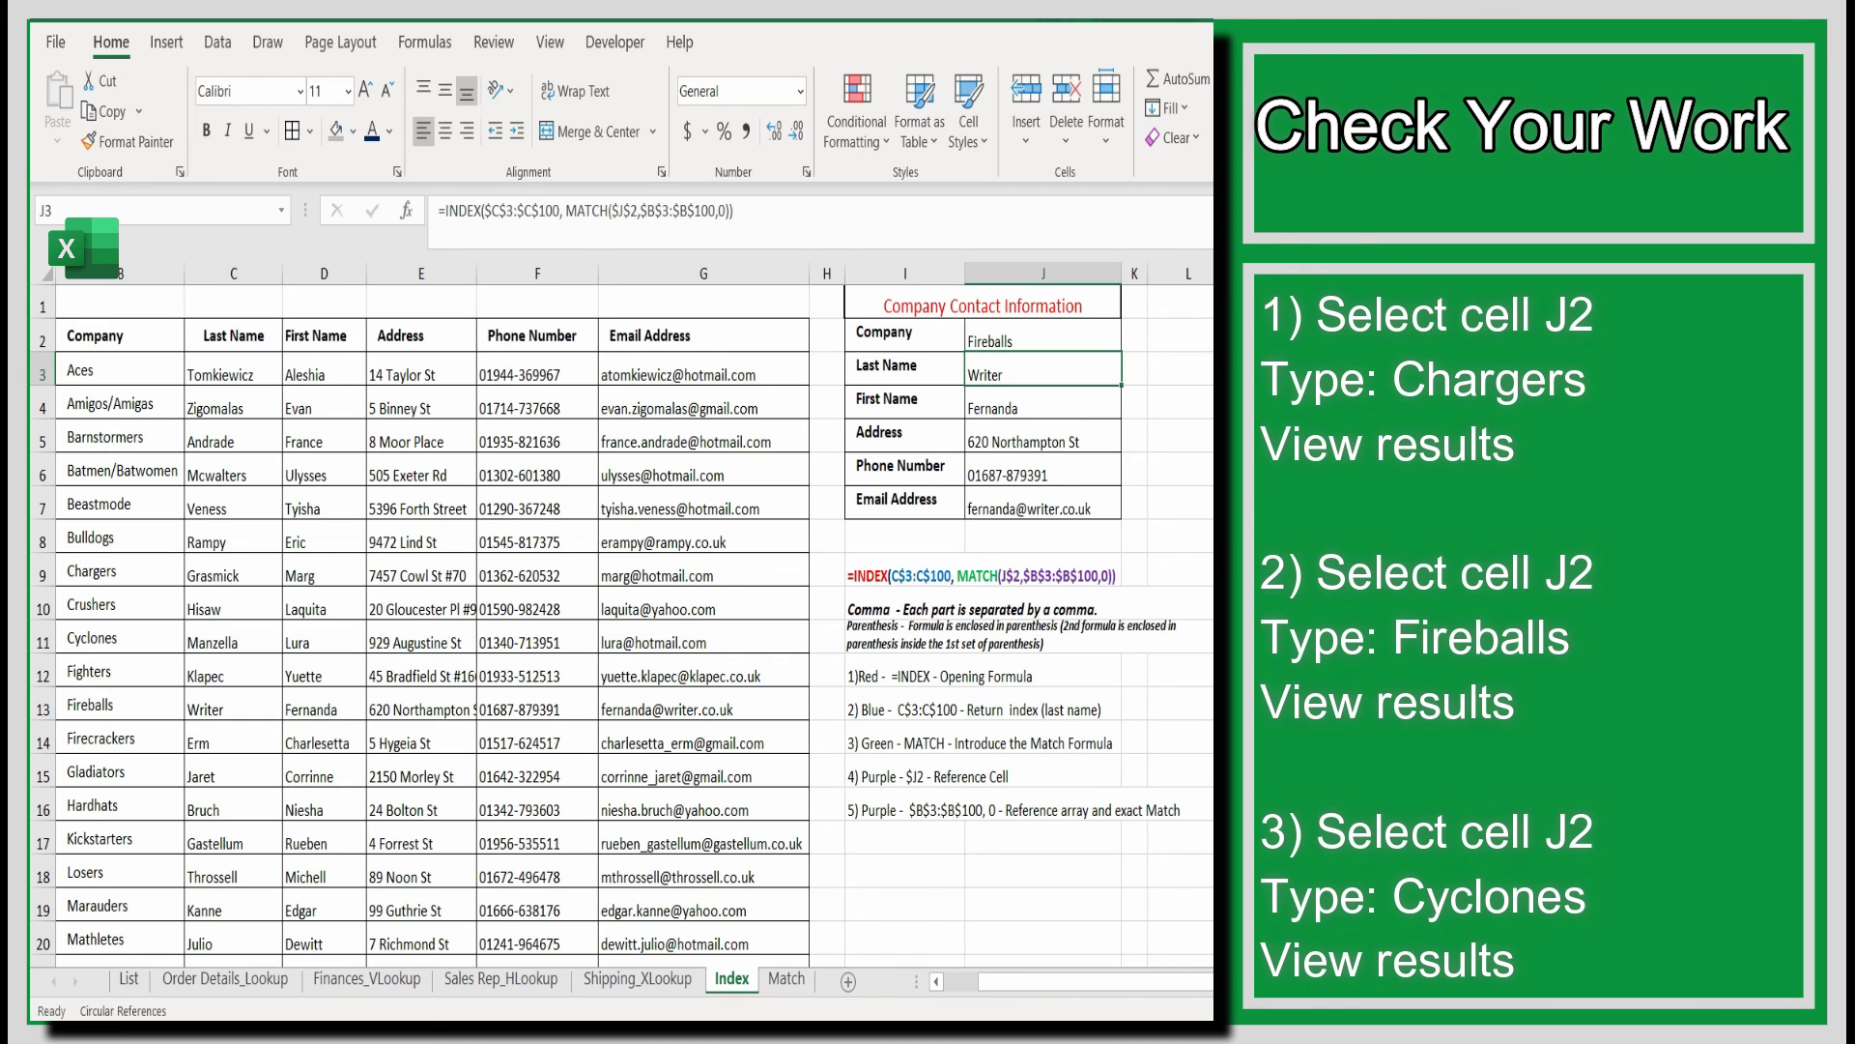
mouse_move(58, 687)
mouse_down()
mouse_move(648, 734)
mouse_move(809, 720)
mouse_up()
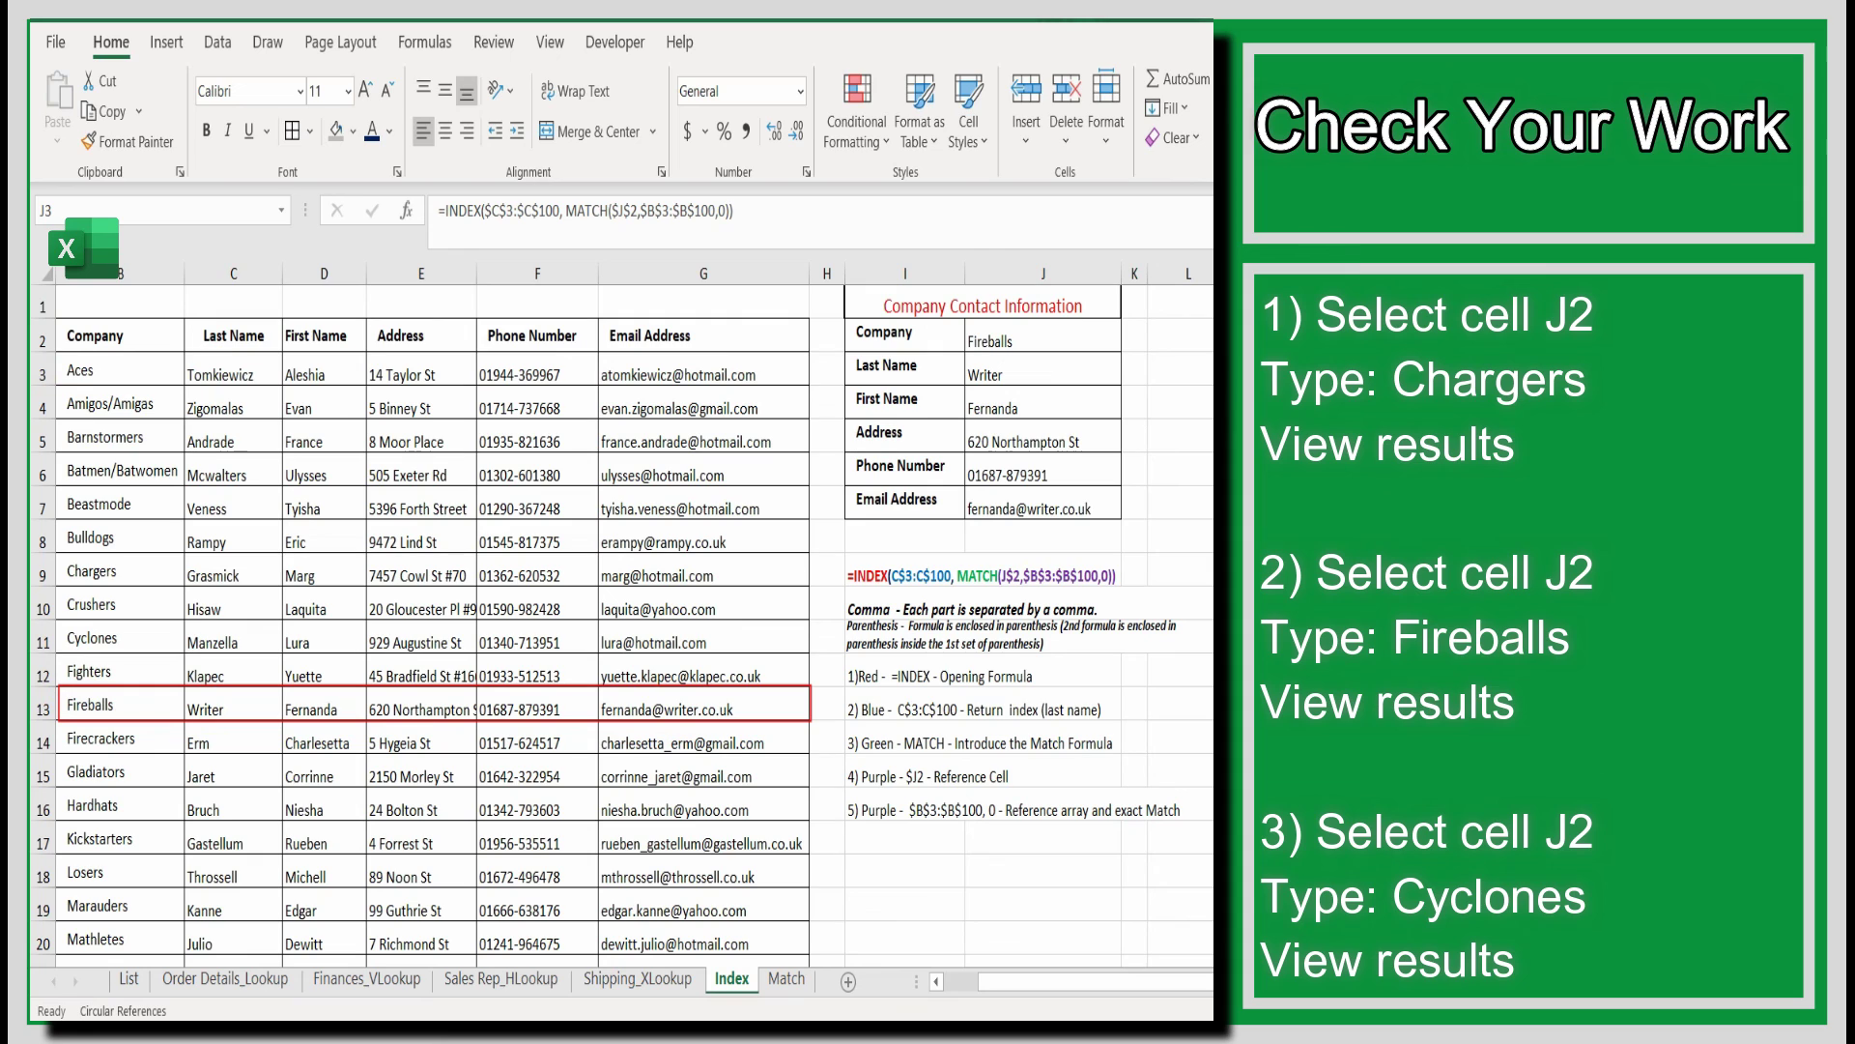
key(Escape)
- Replace the company in J2 with Cyclones and compare the returned details with the Cyclones row
click(1050, 325)
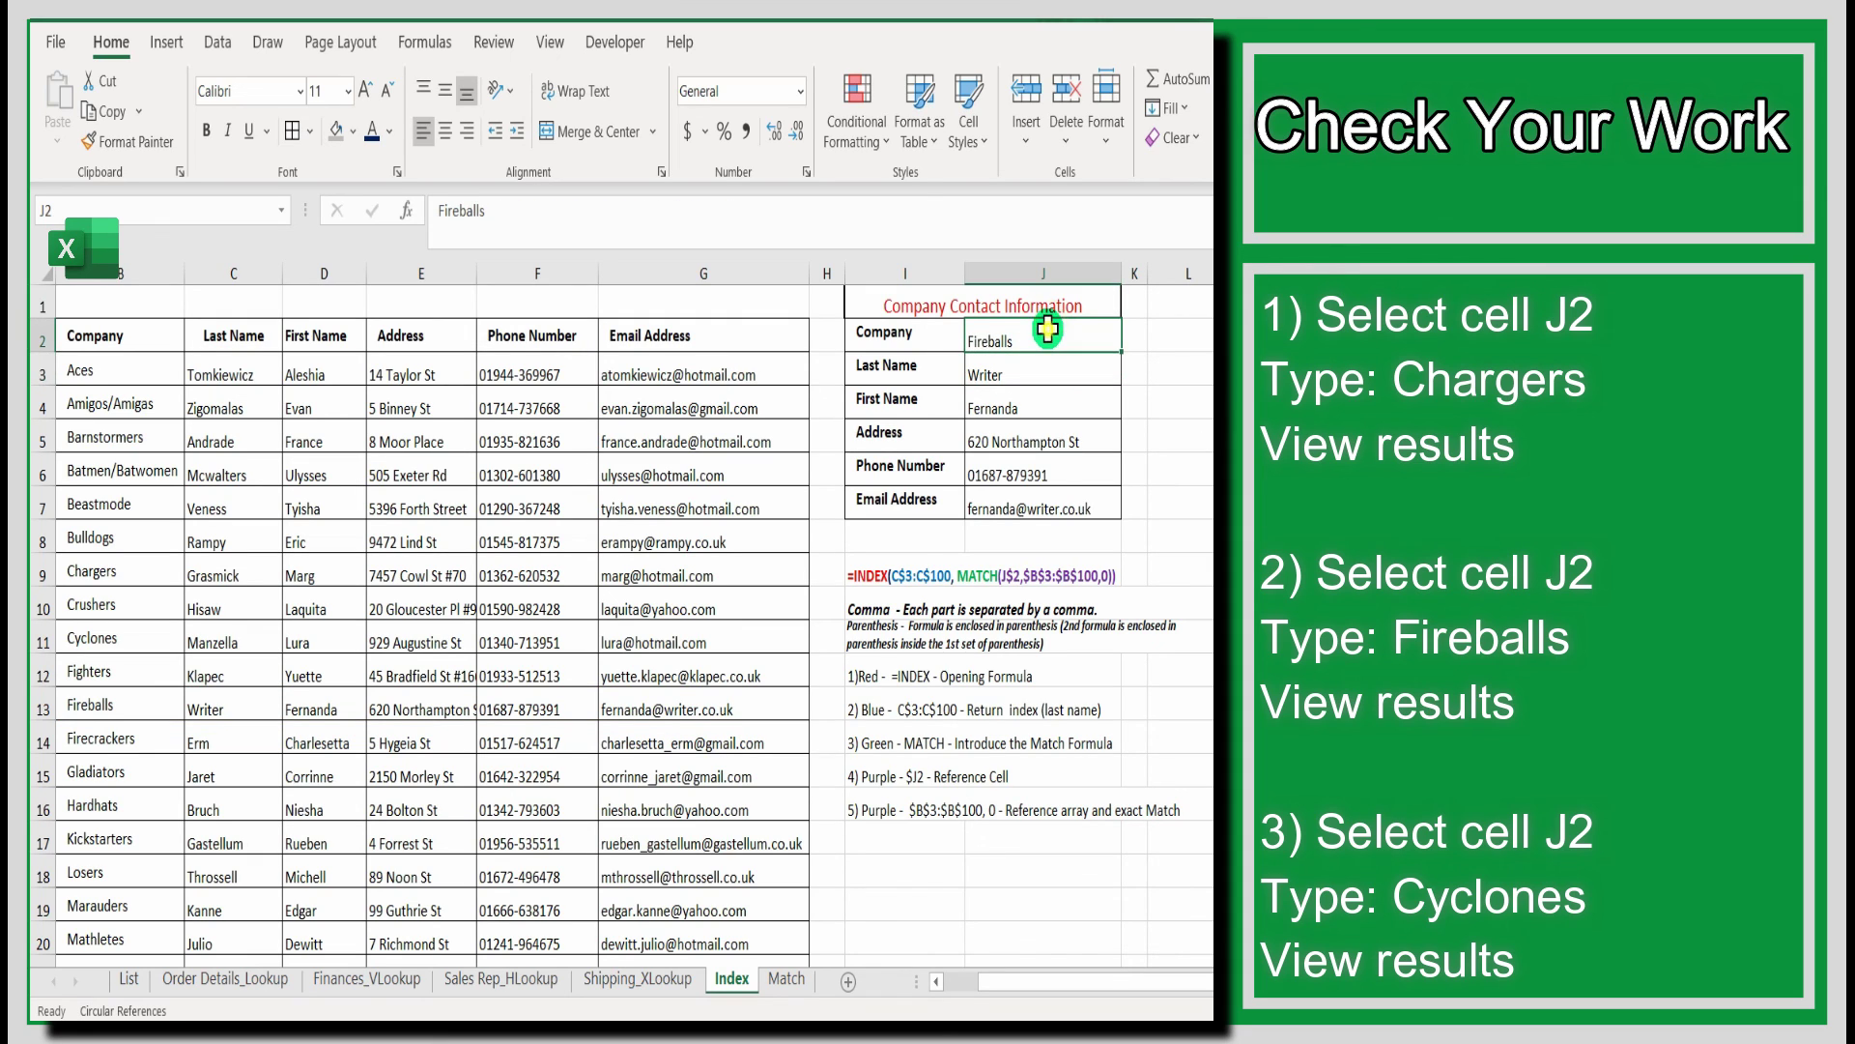
double_click(1041, 340)
text(Cyclones)
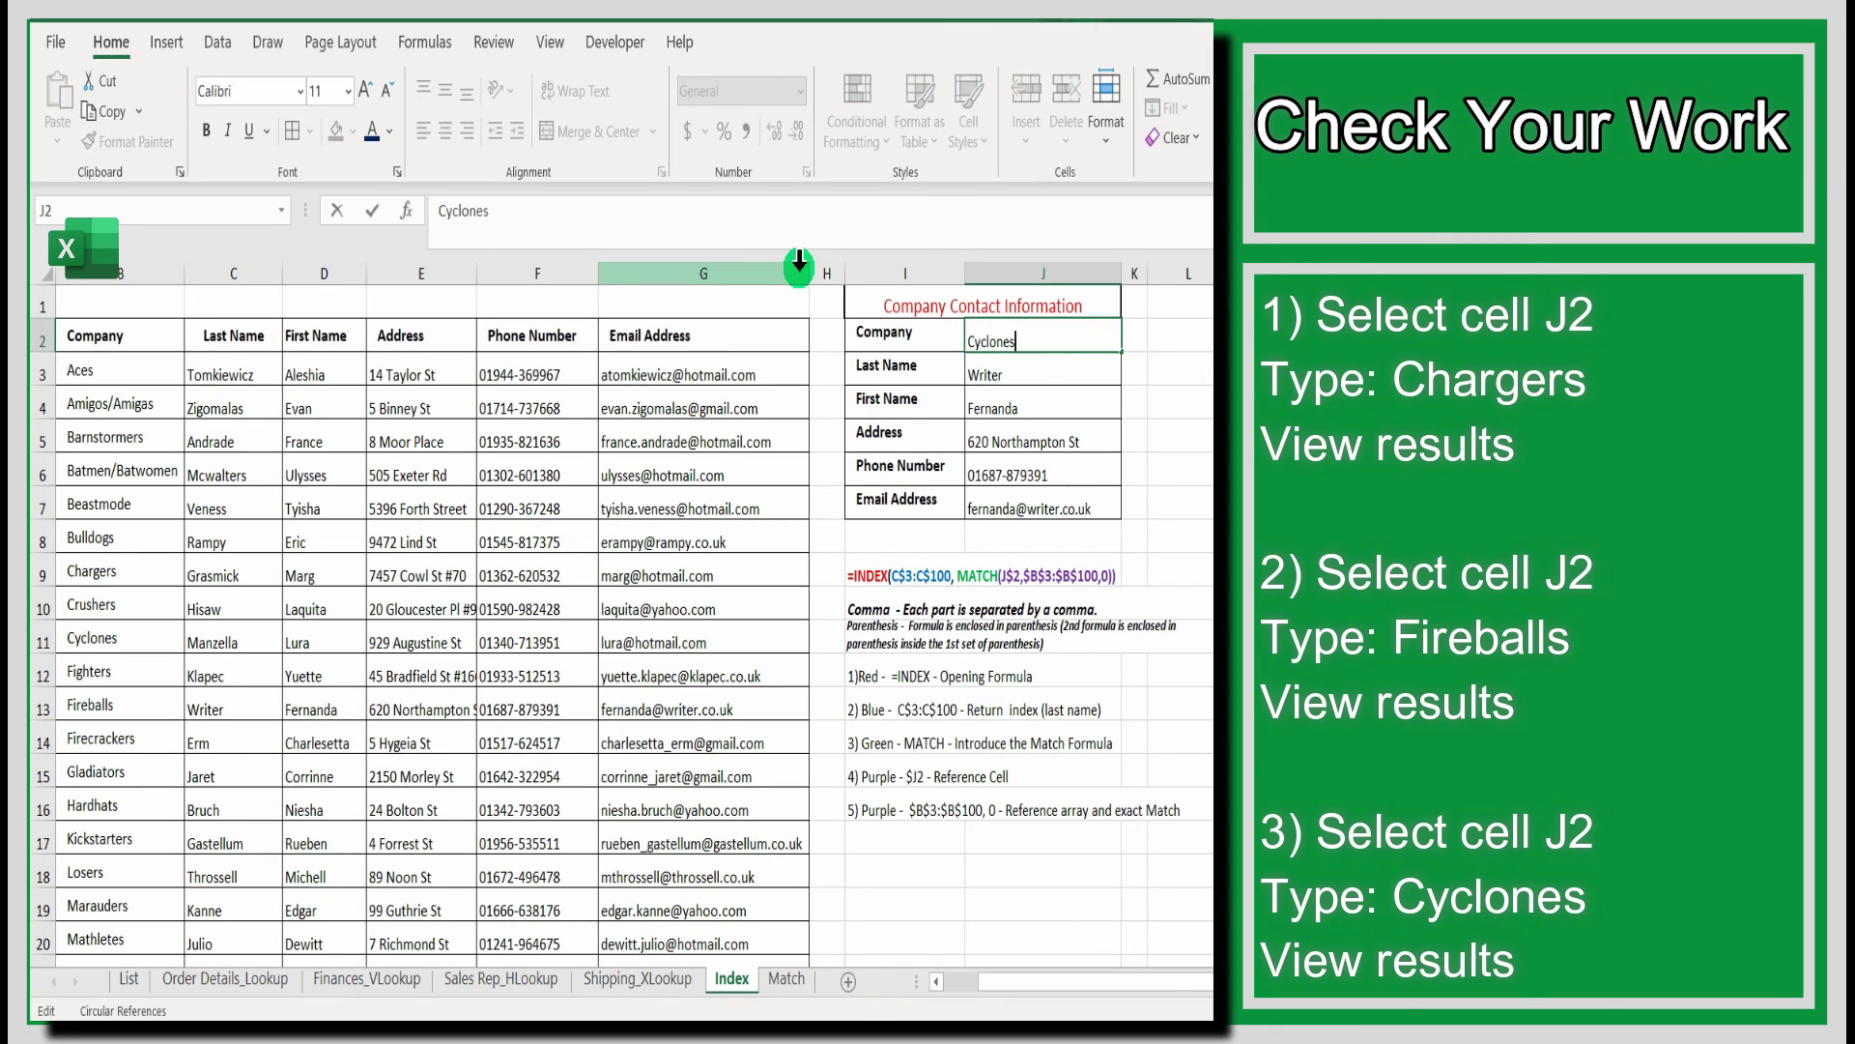
key(Return)
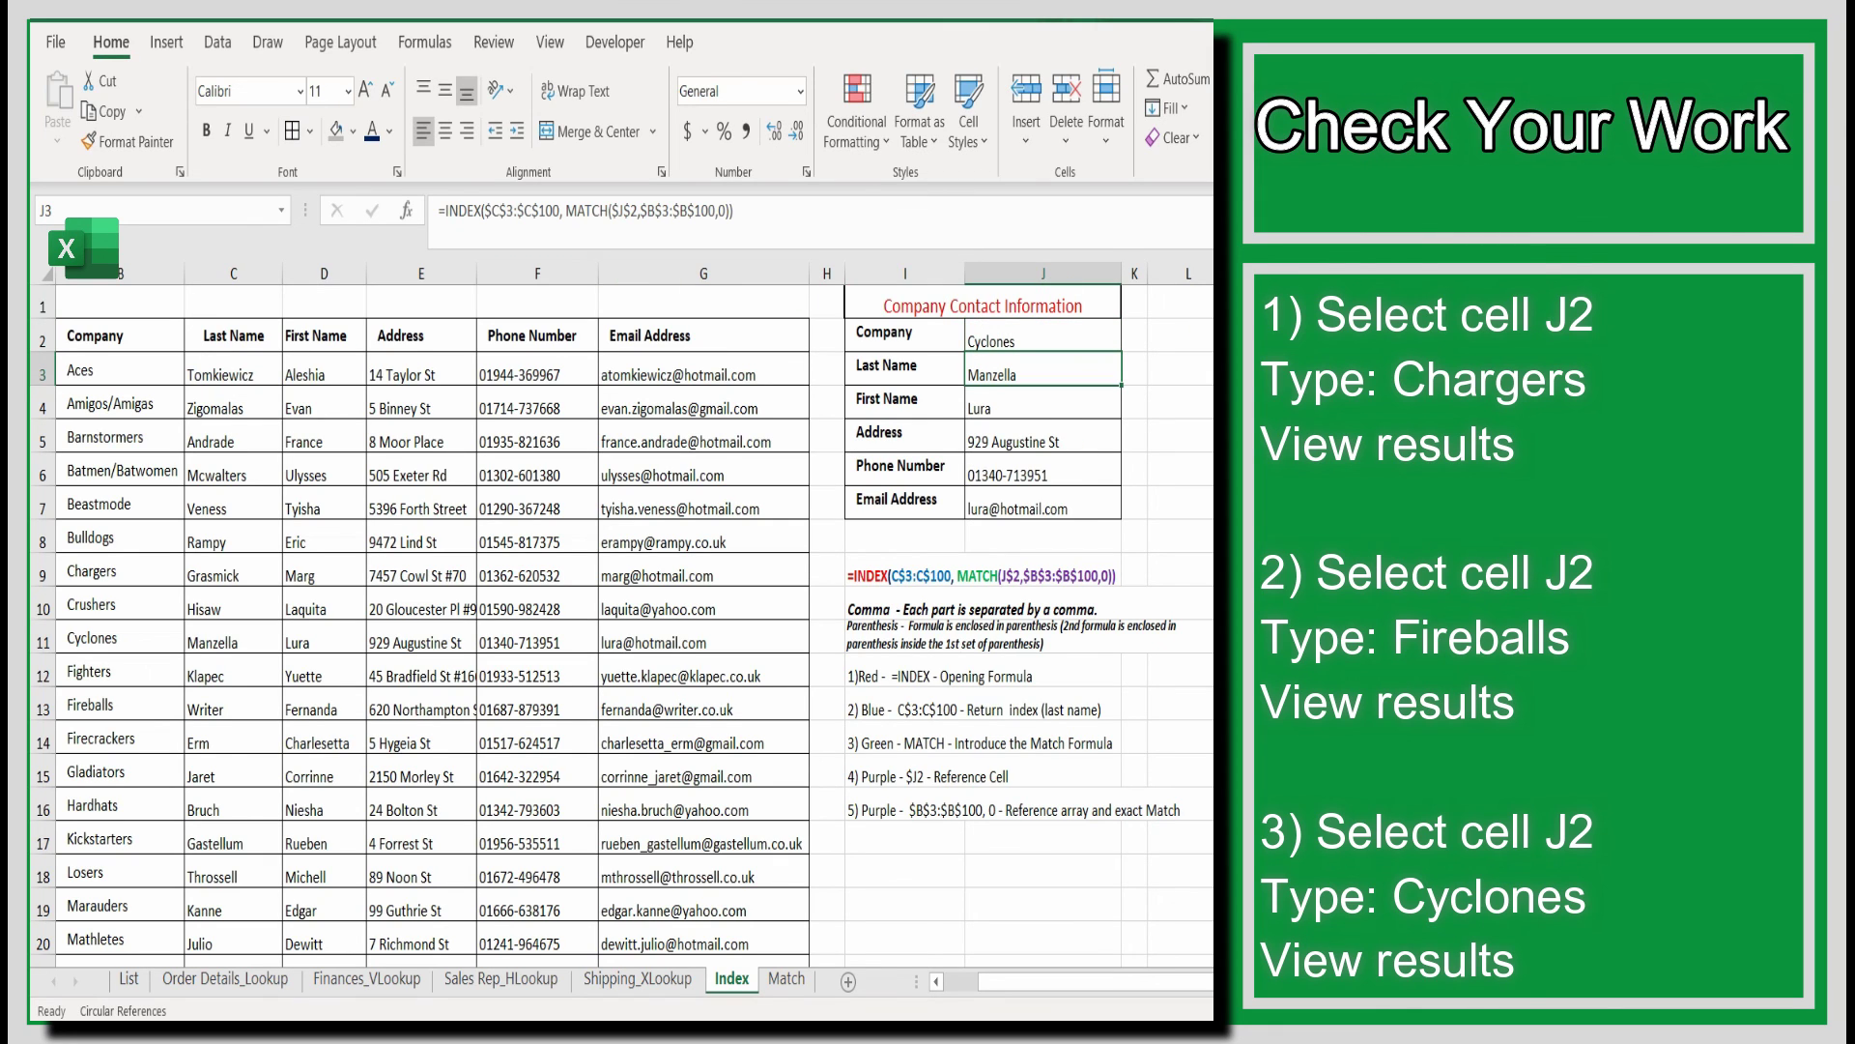
drag(61, 620, 808, 654)
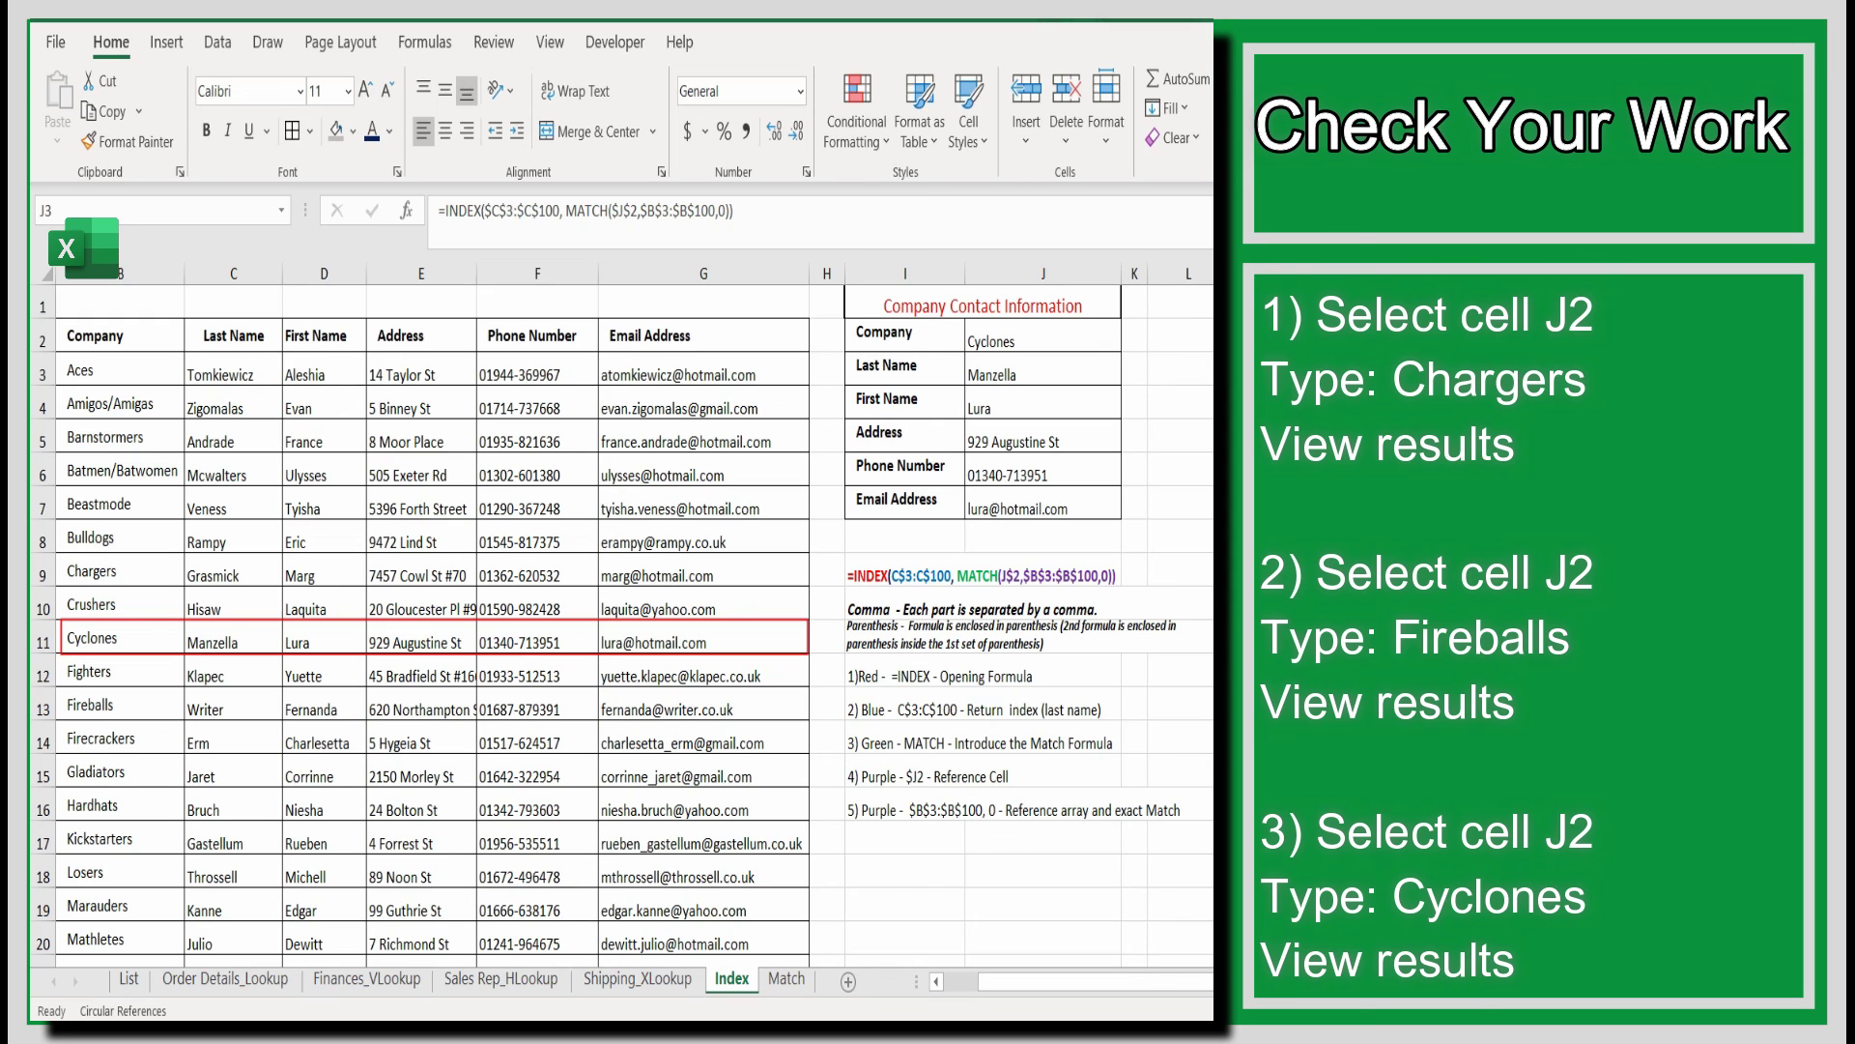
key(Escape)
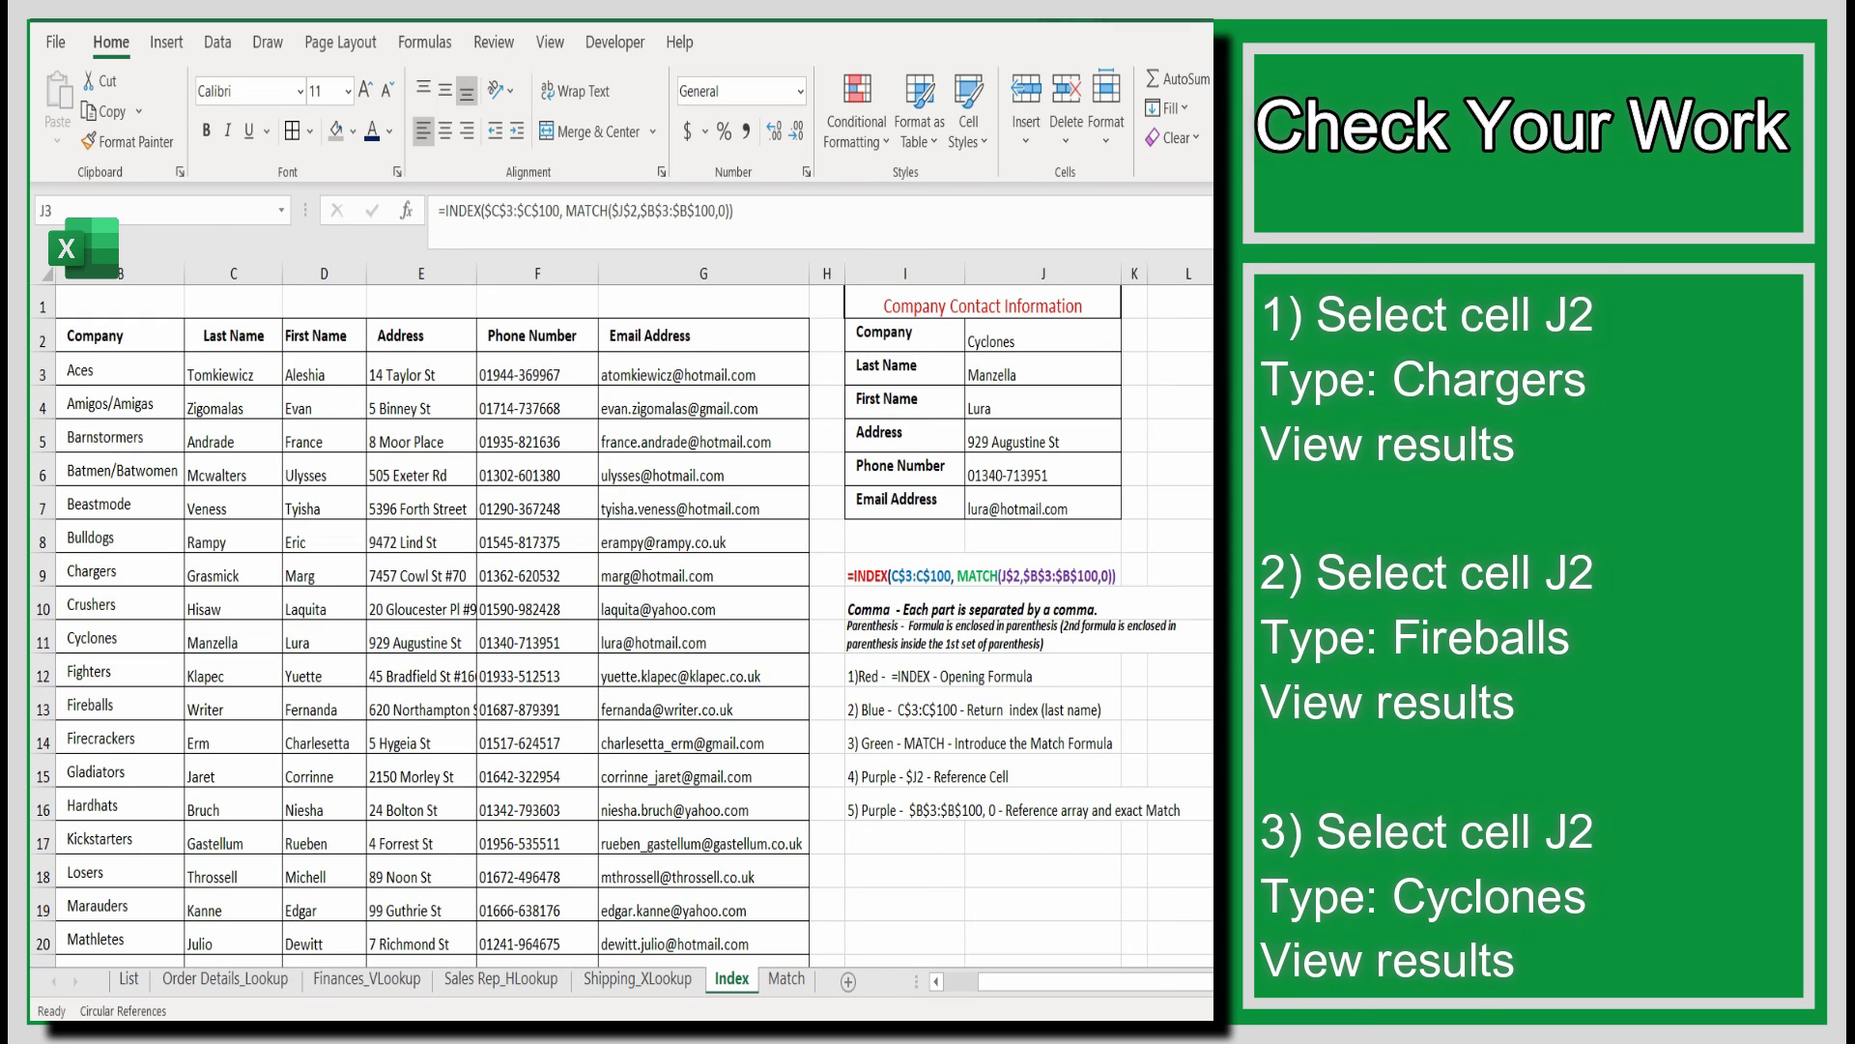